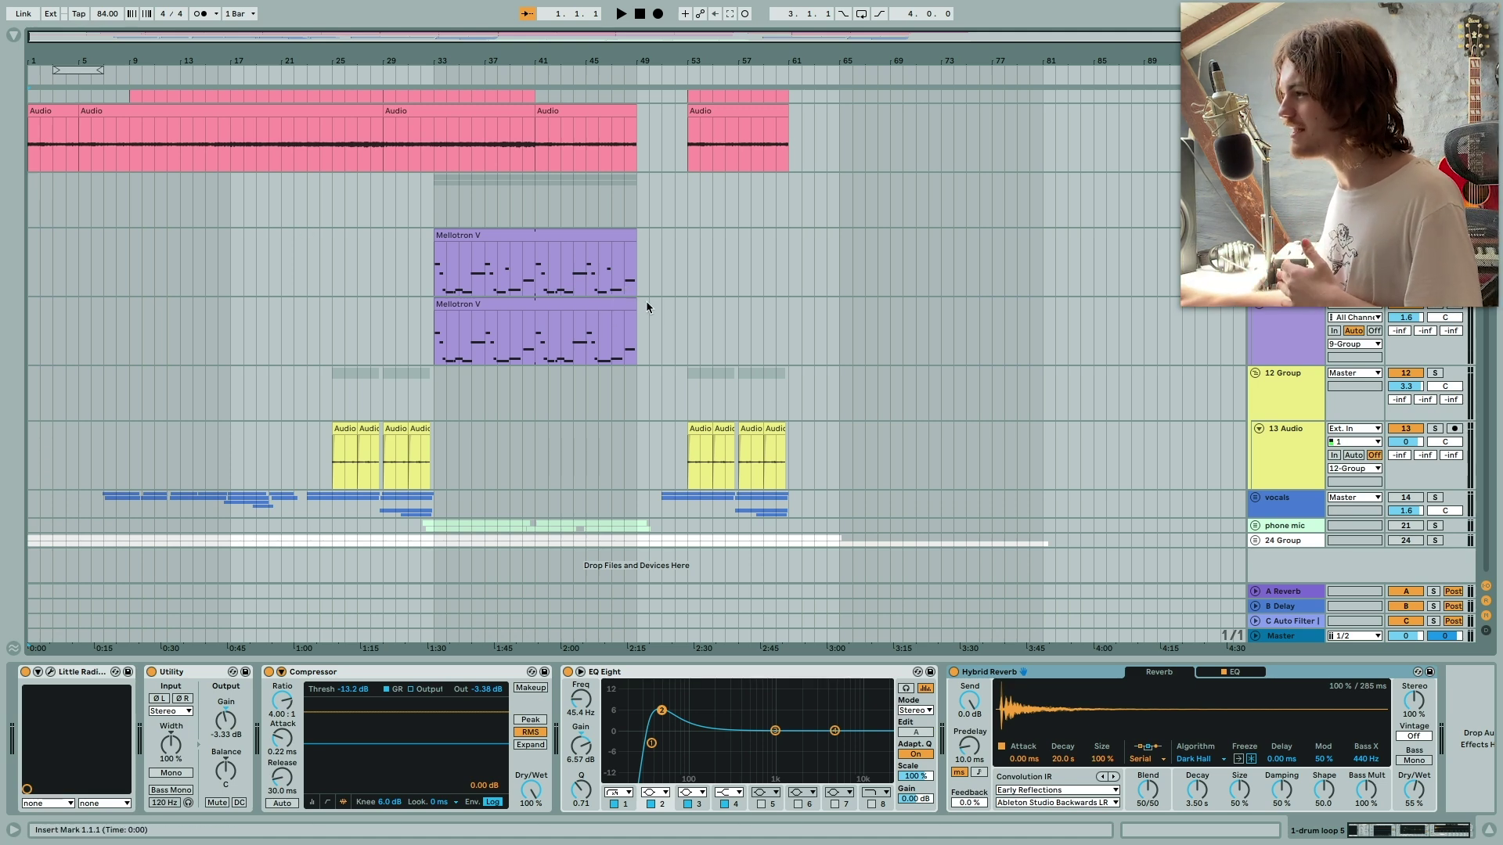
scroll(509, 298, up, 7)
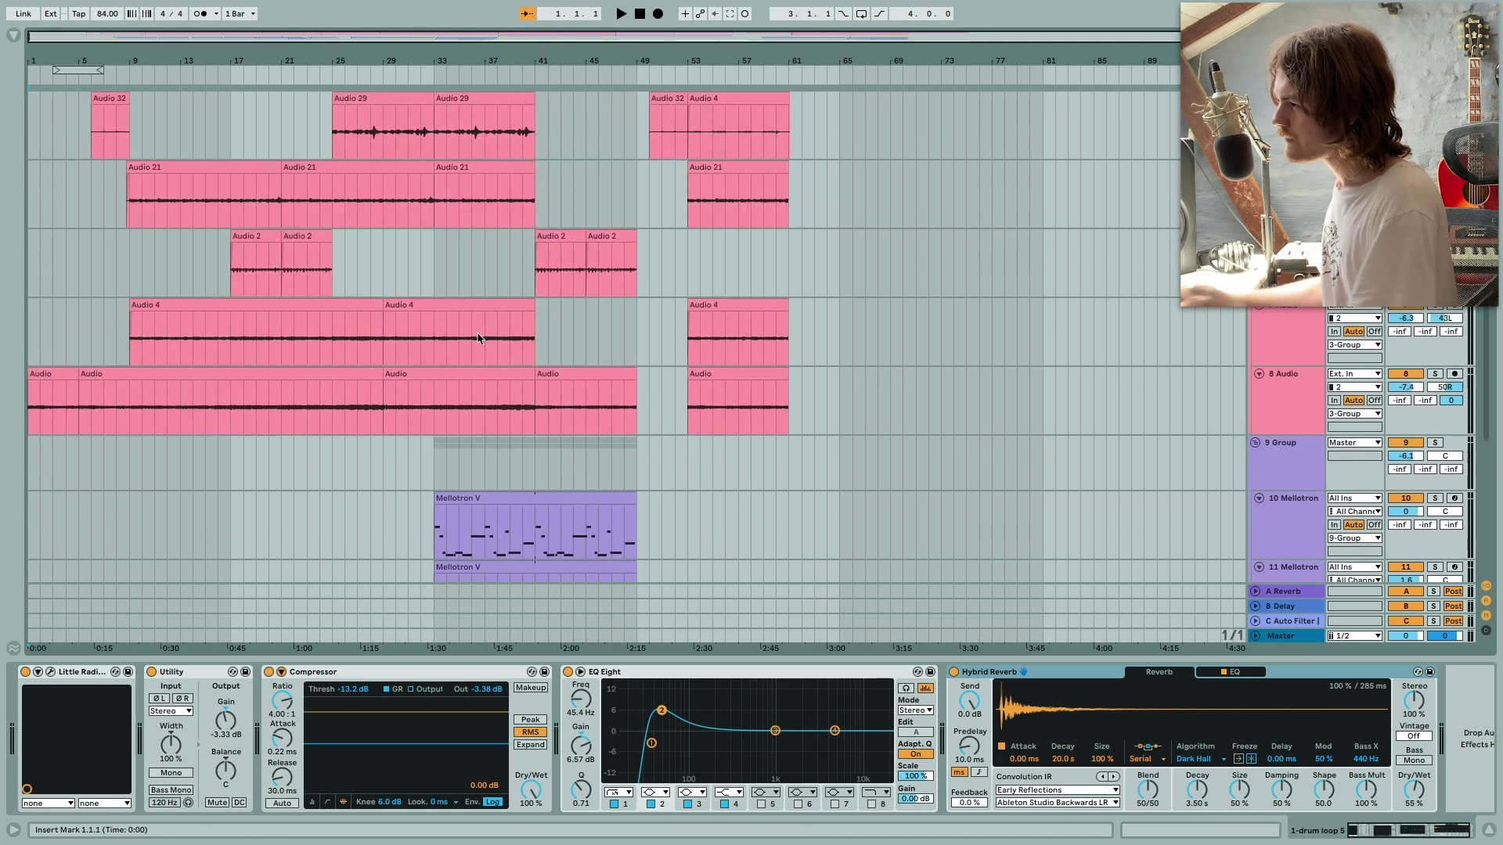
scroll(59, 434, up, 5)
scroll(64, 440, down, 4)
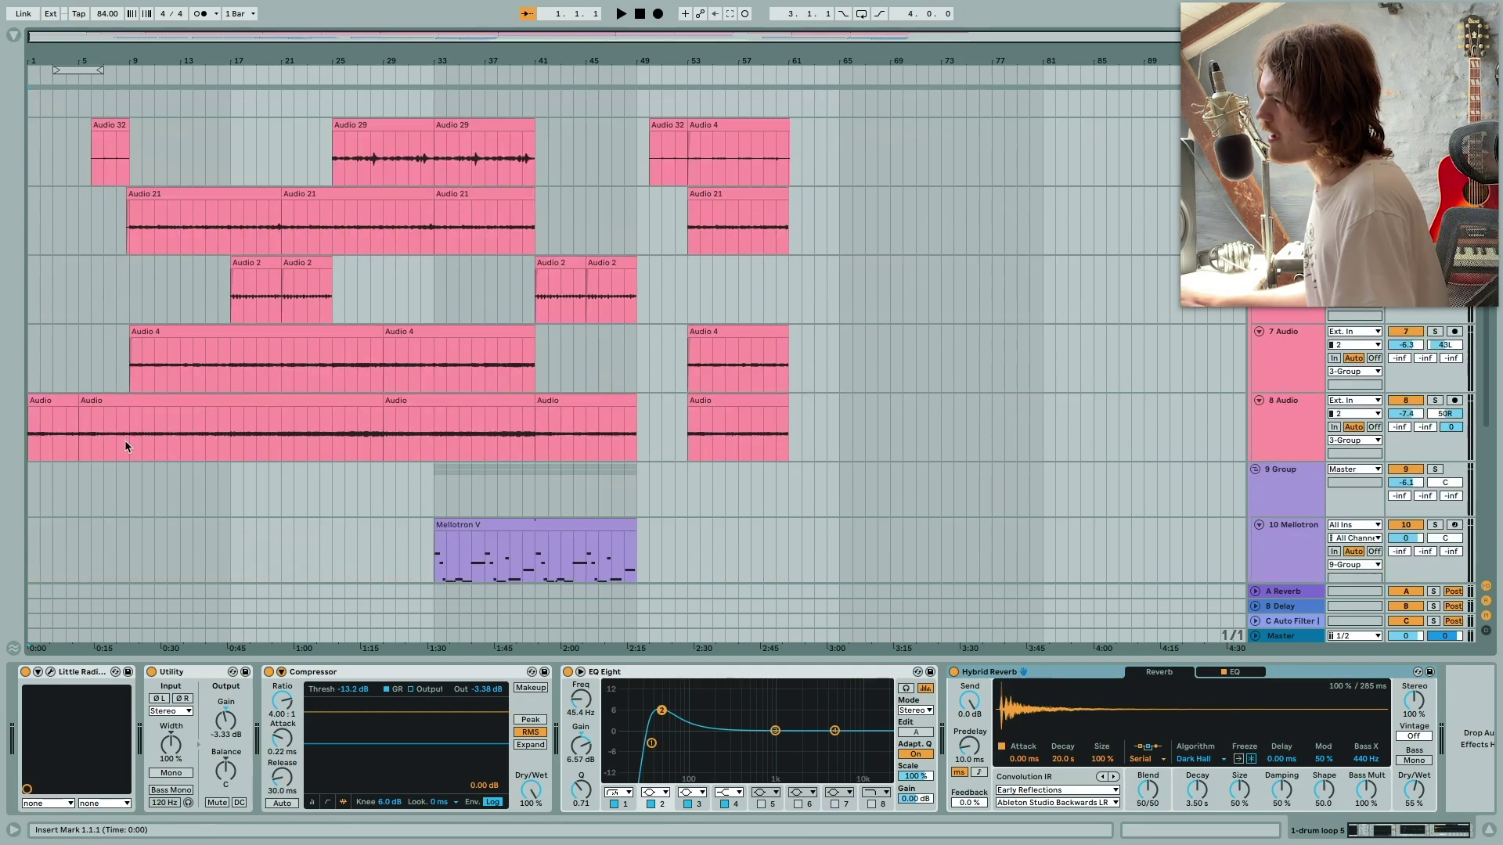
scroll(123, 437, down, 8)
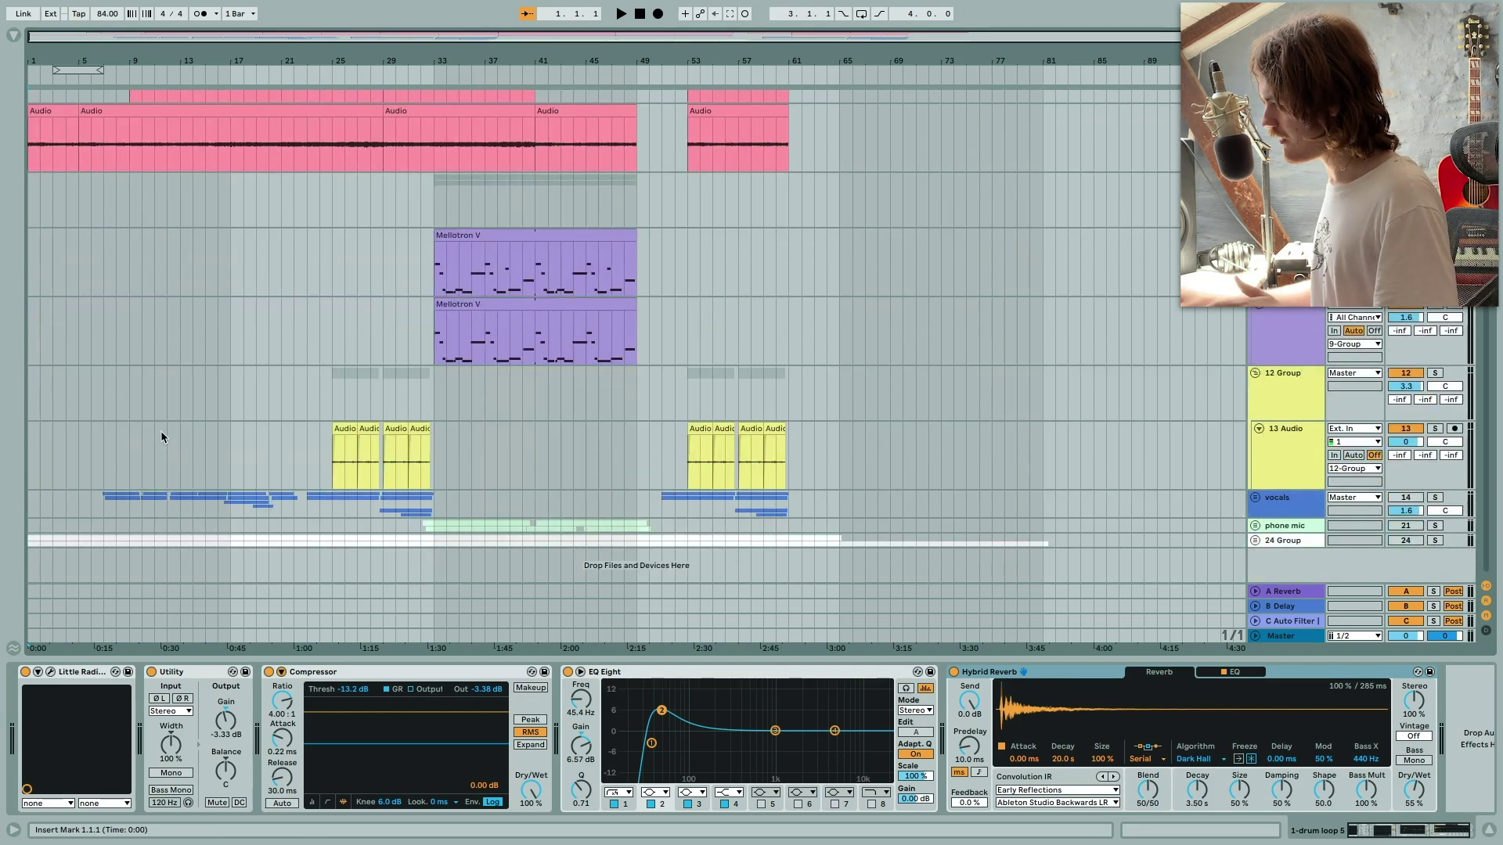
scroll(380, 431, up, 3)
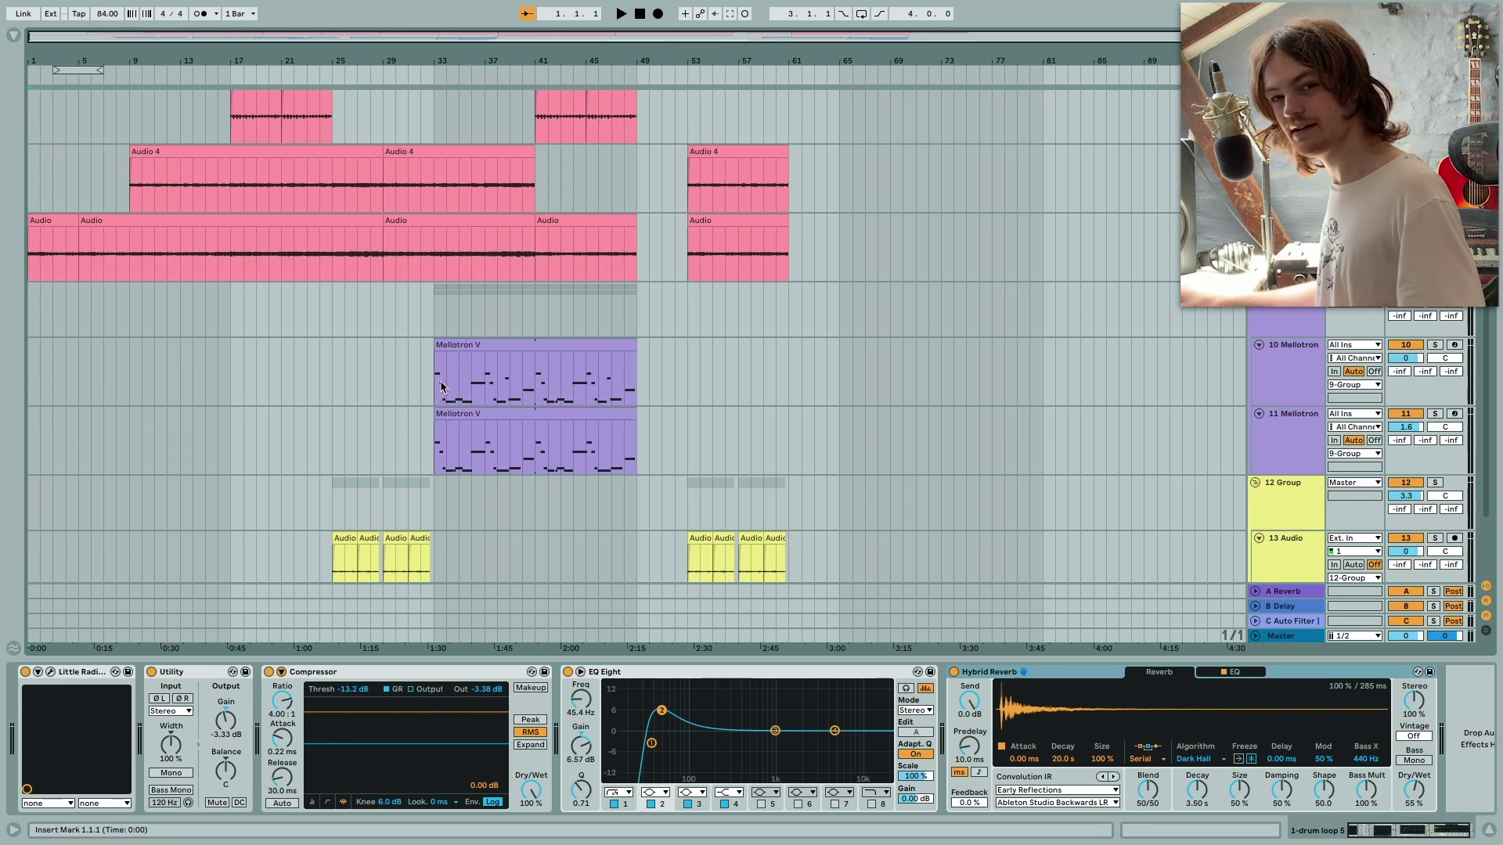
scroll(205, 370, up, 7)
scroll(118, 388, down, 1)
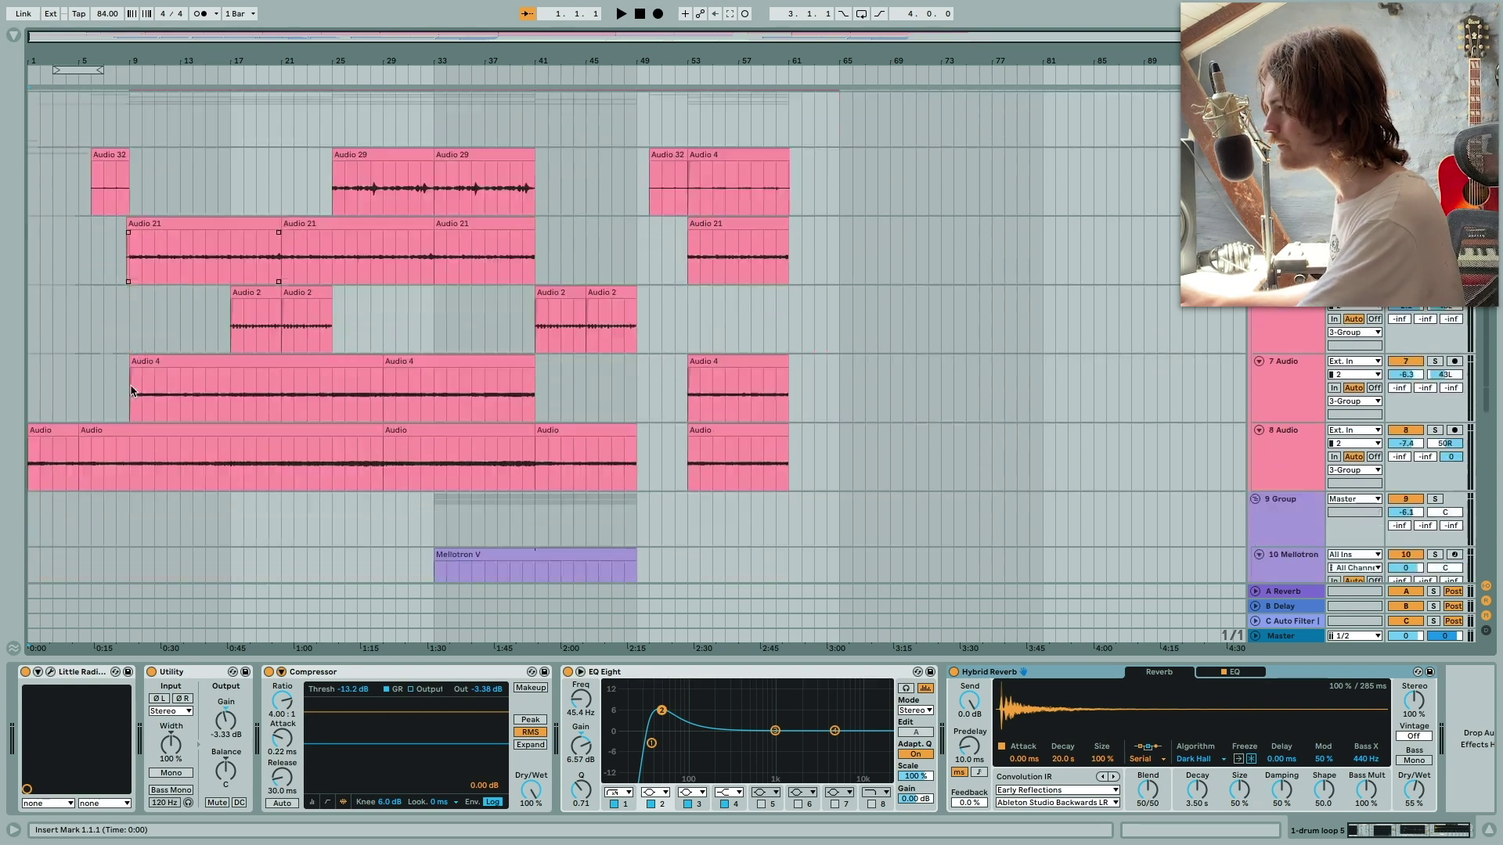
Solo the 8 Audio track and play back its first clip from bar 1.
click(50, 429)
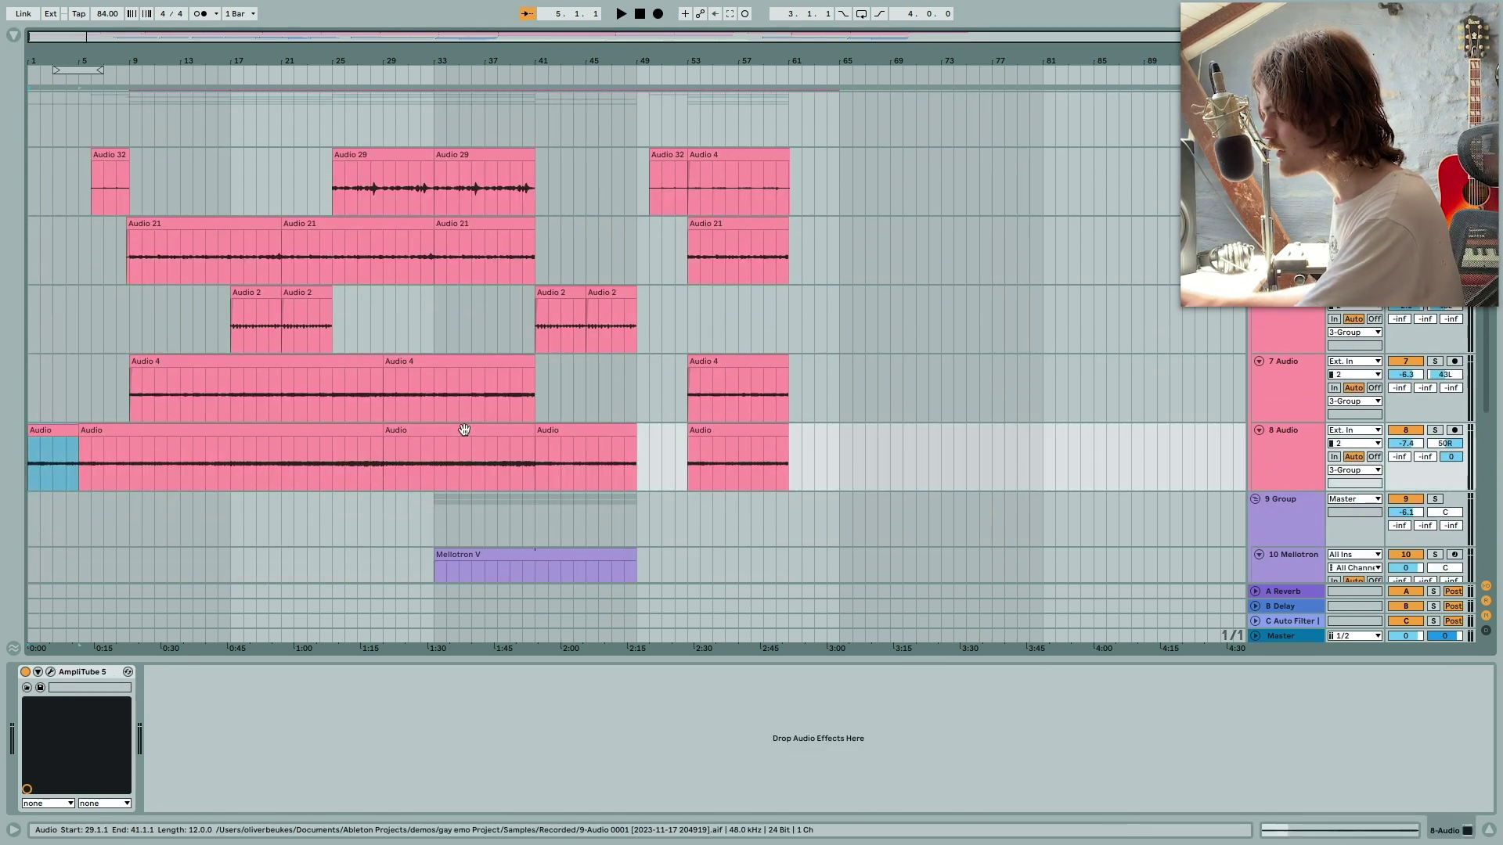
scroll(1294, 397, up, 1)
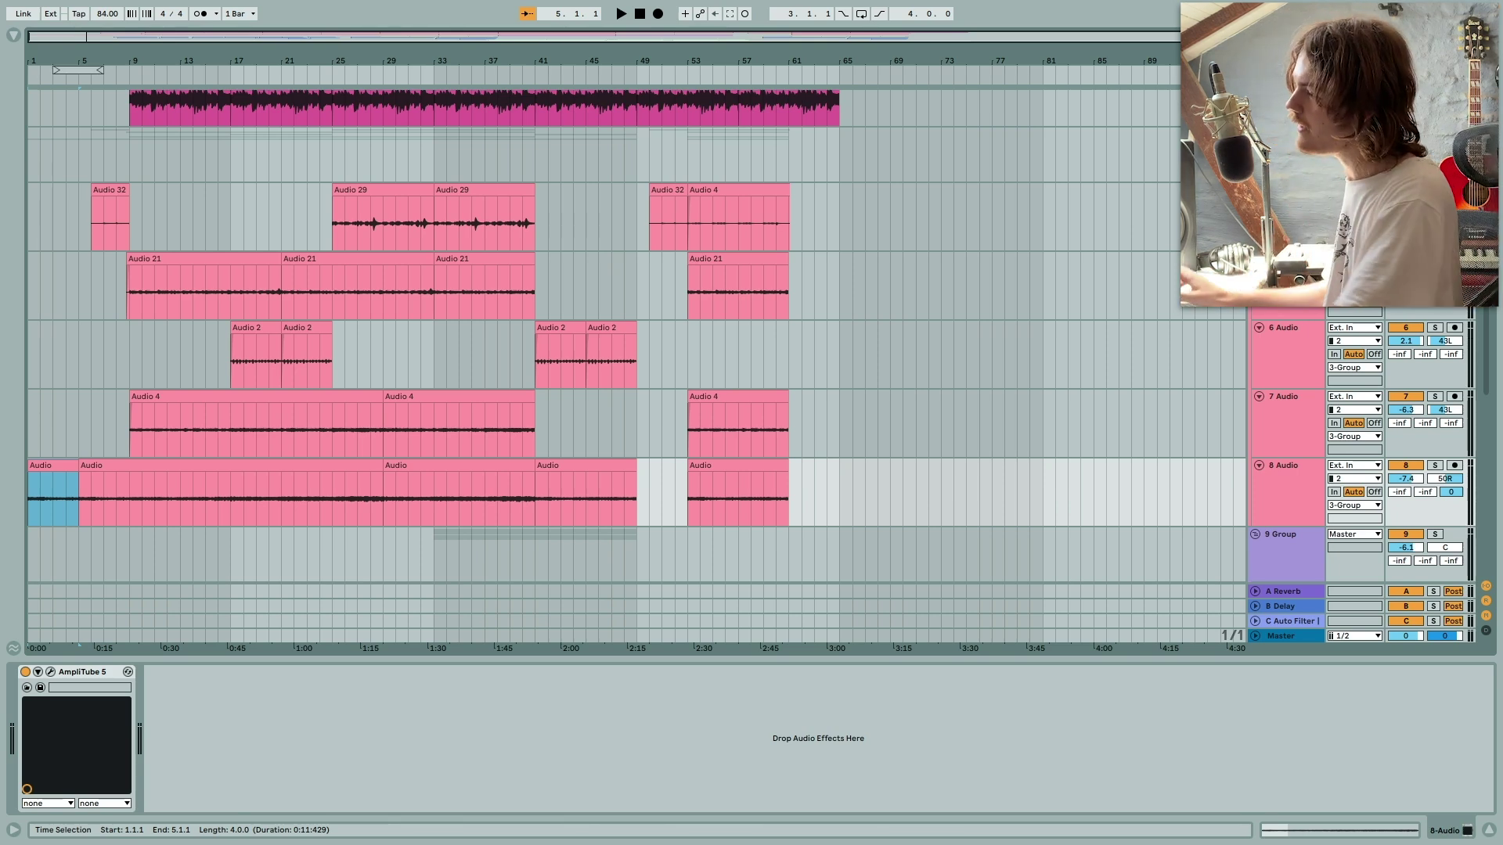
scroll(481, 411, down, 2)
click(1434, 398)
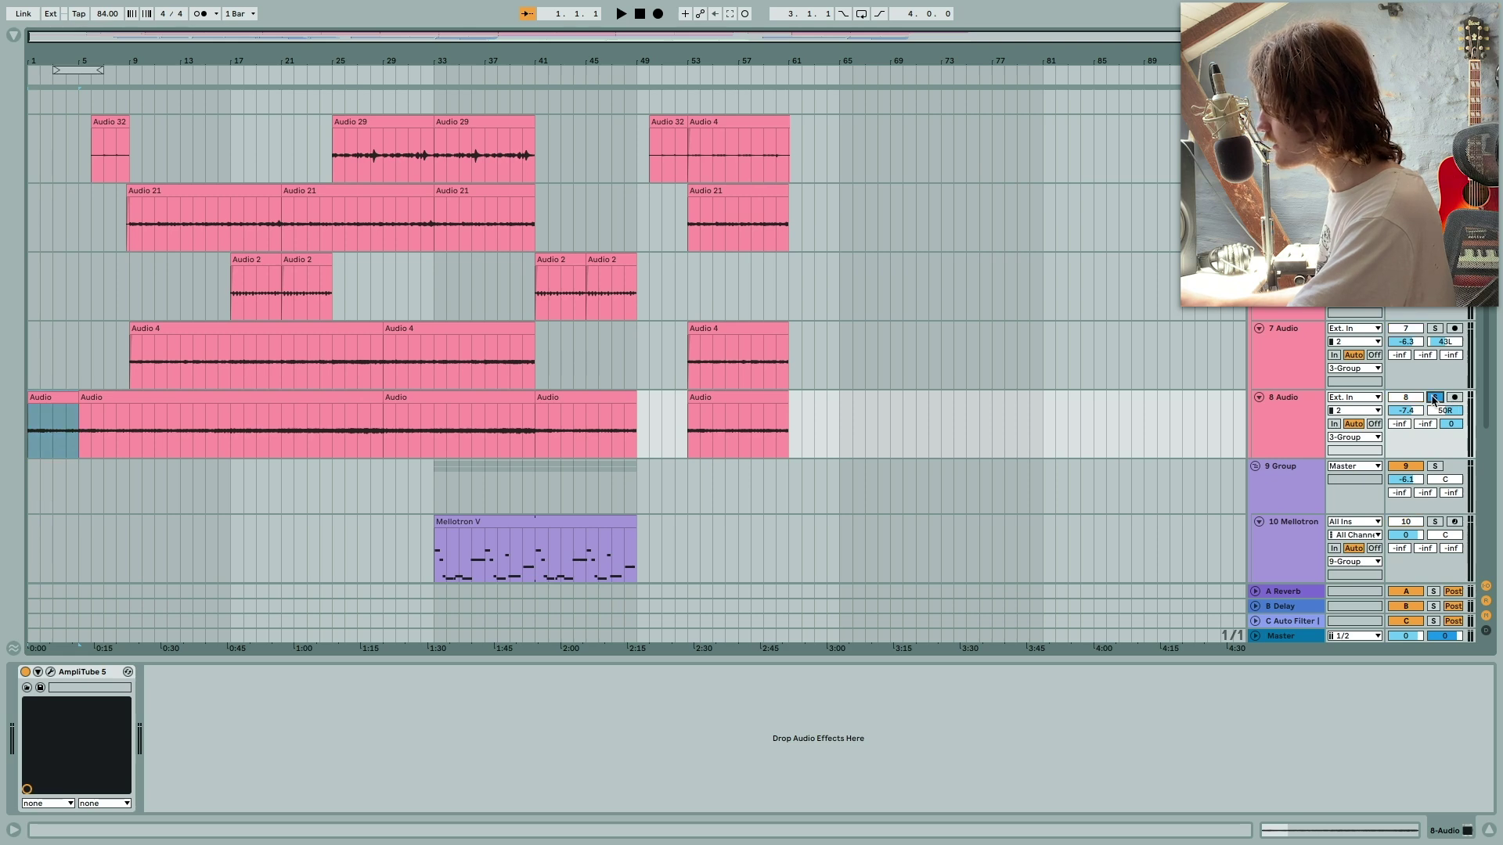
click(62, 396)
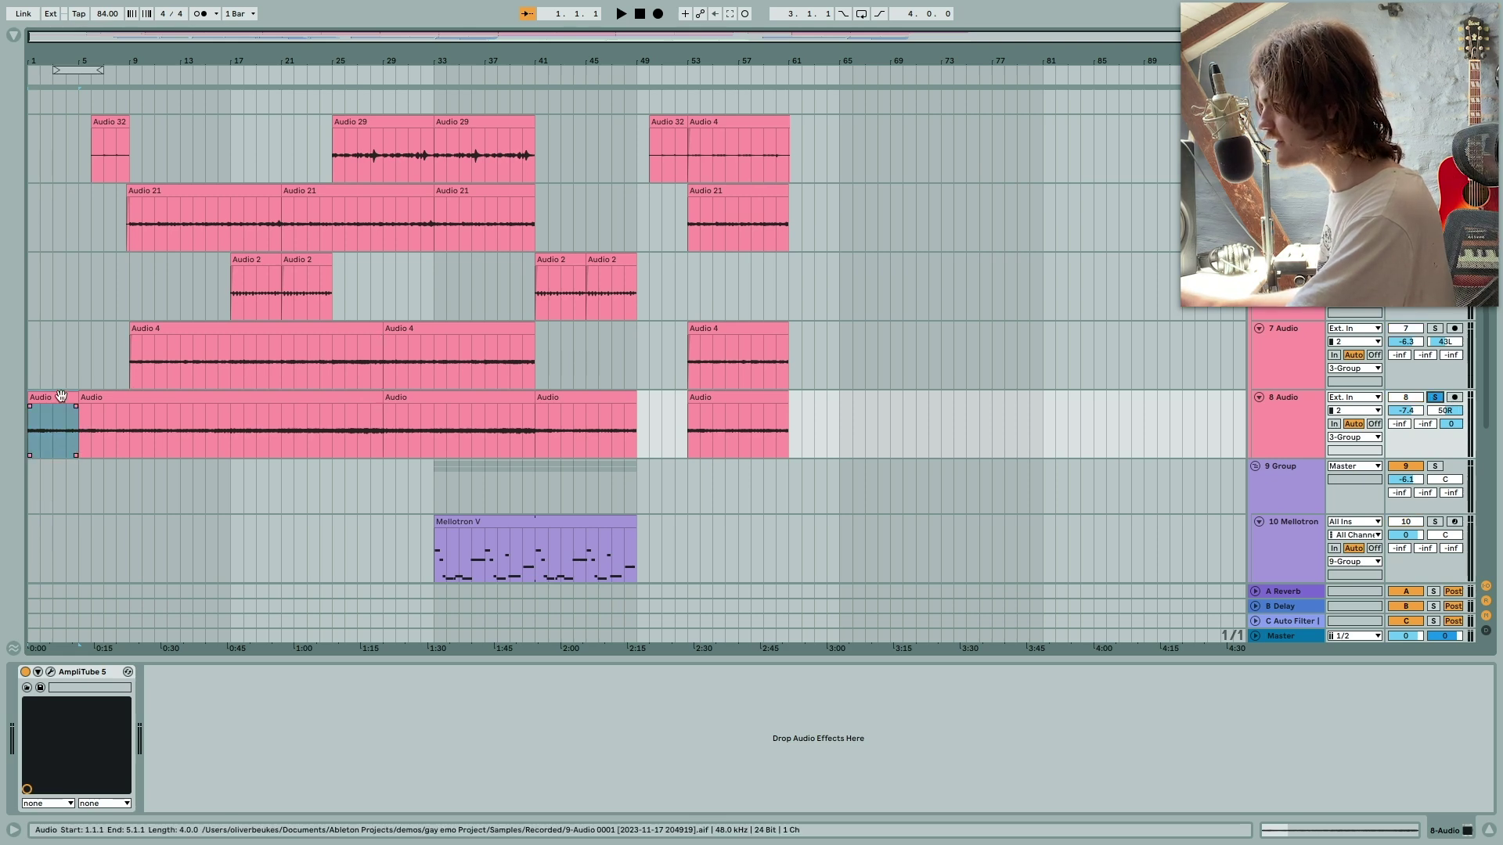
key(space)
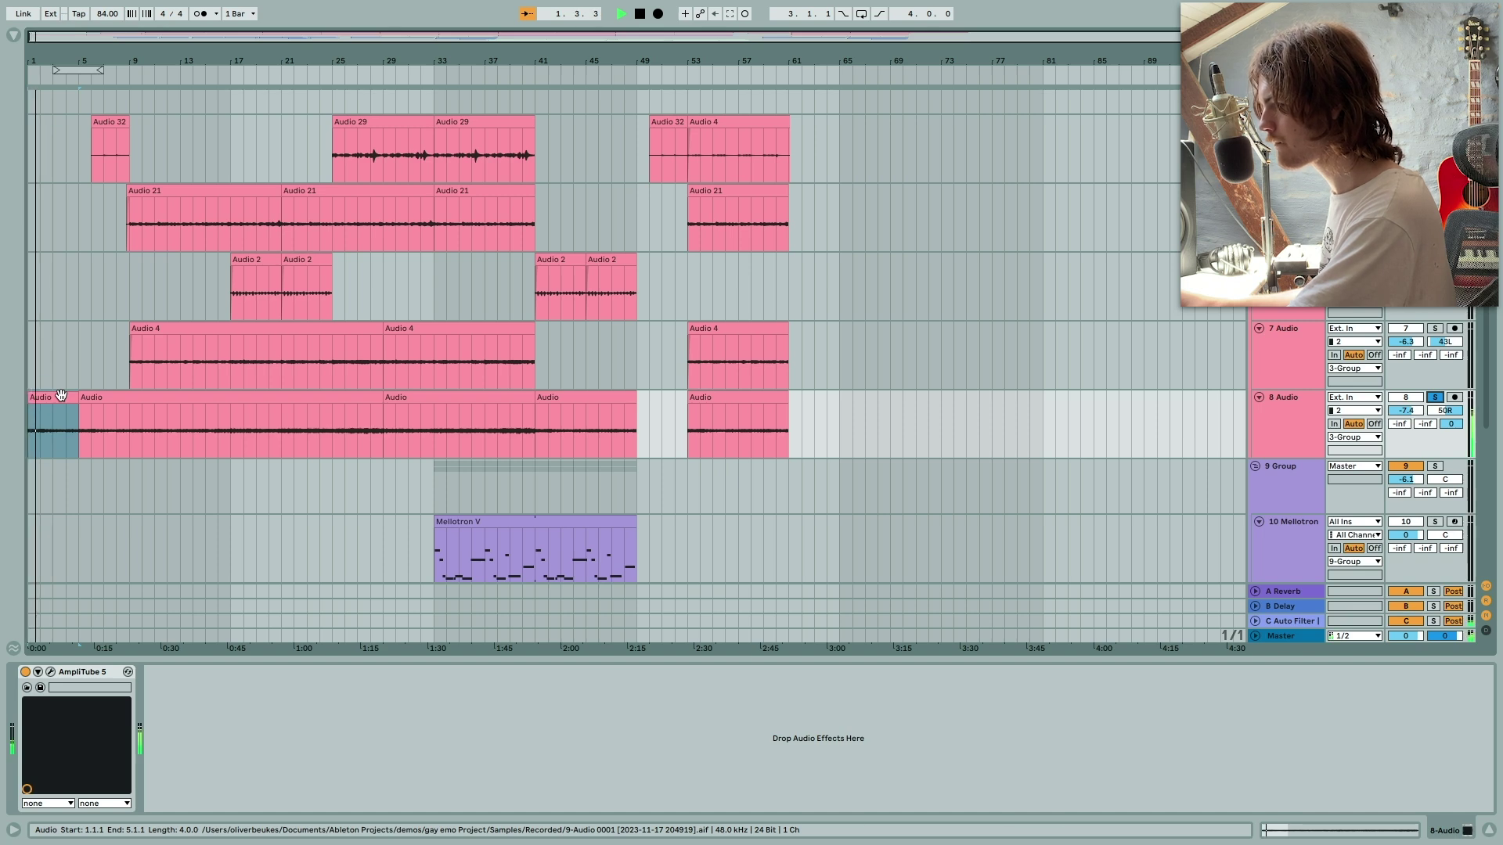
click(102, 413)
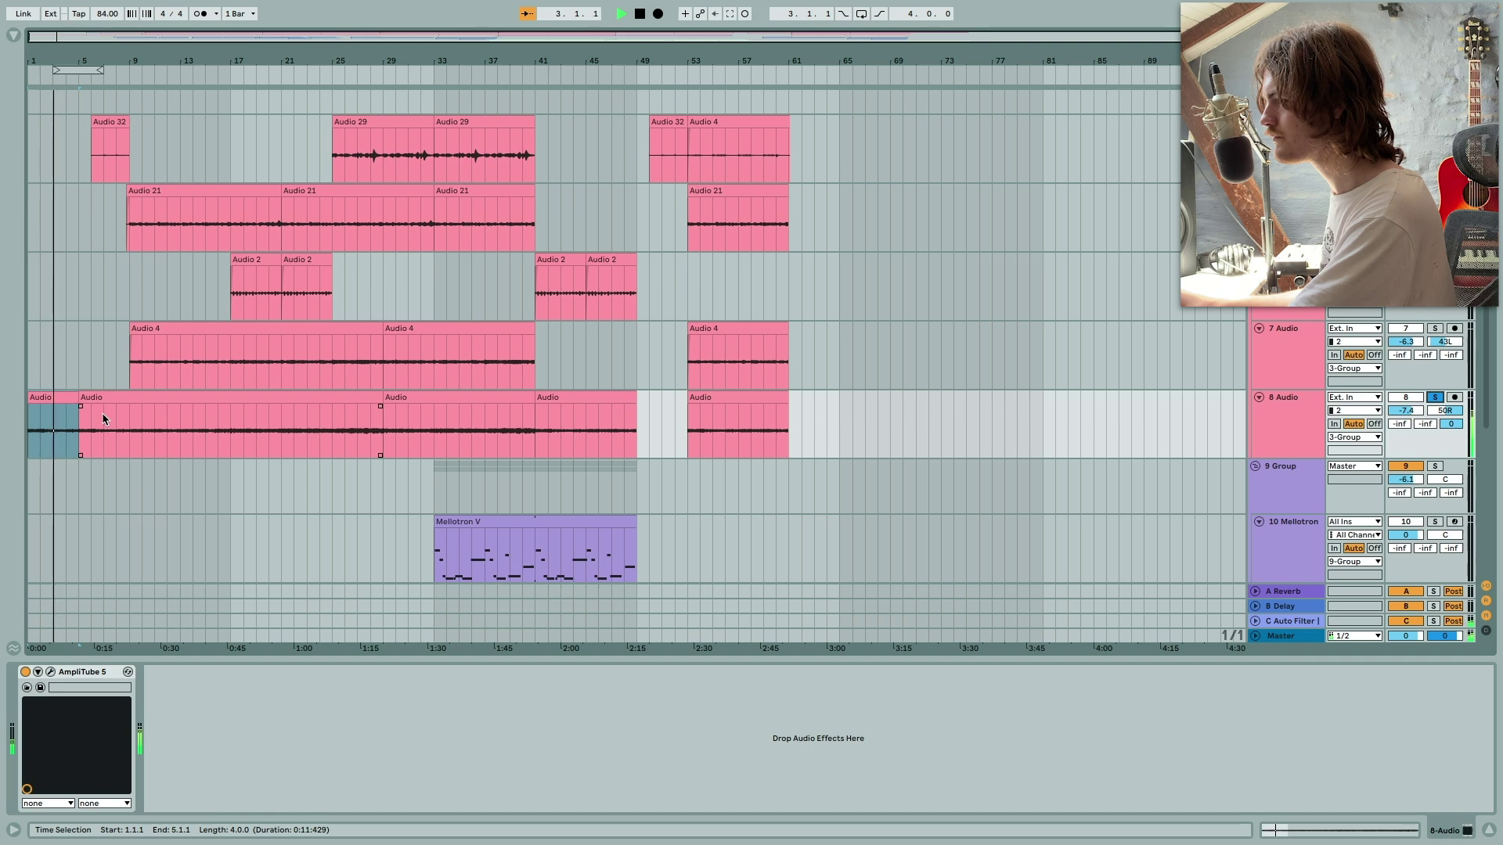
key(space)
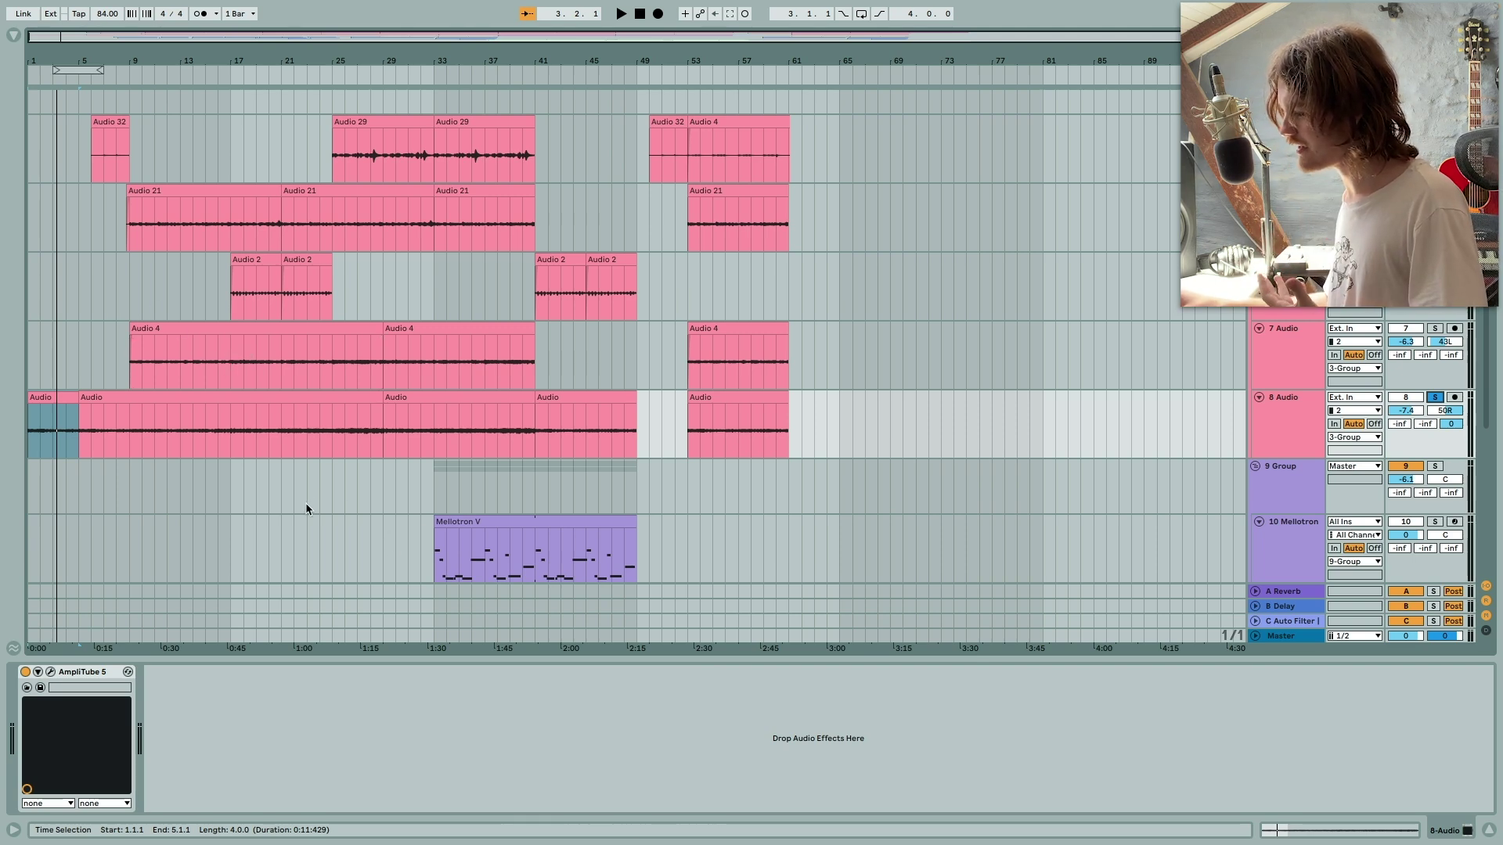
Examine the AmpliTube 5 chain on 8 Audio, including the Overdrive pedal and the '65 Princeton amp's reverb setting, and close the plug-in window.
click(66, 398)
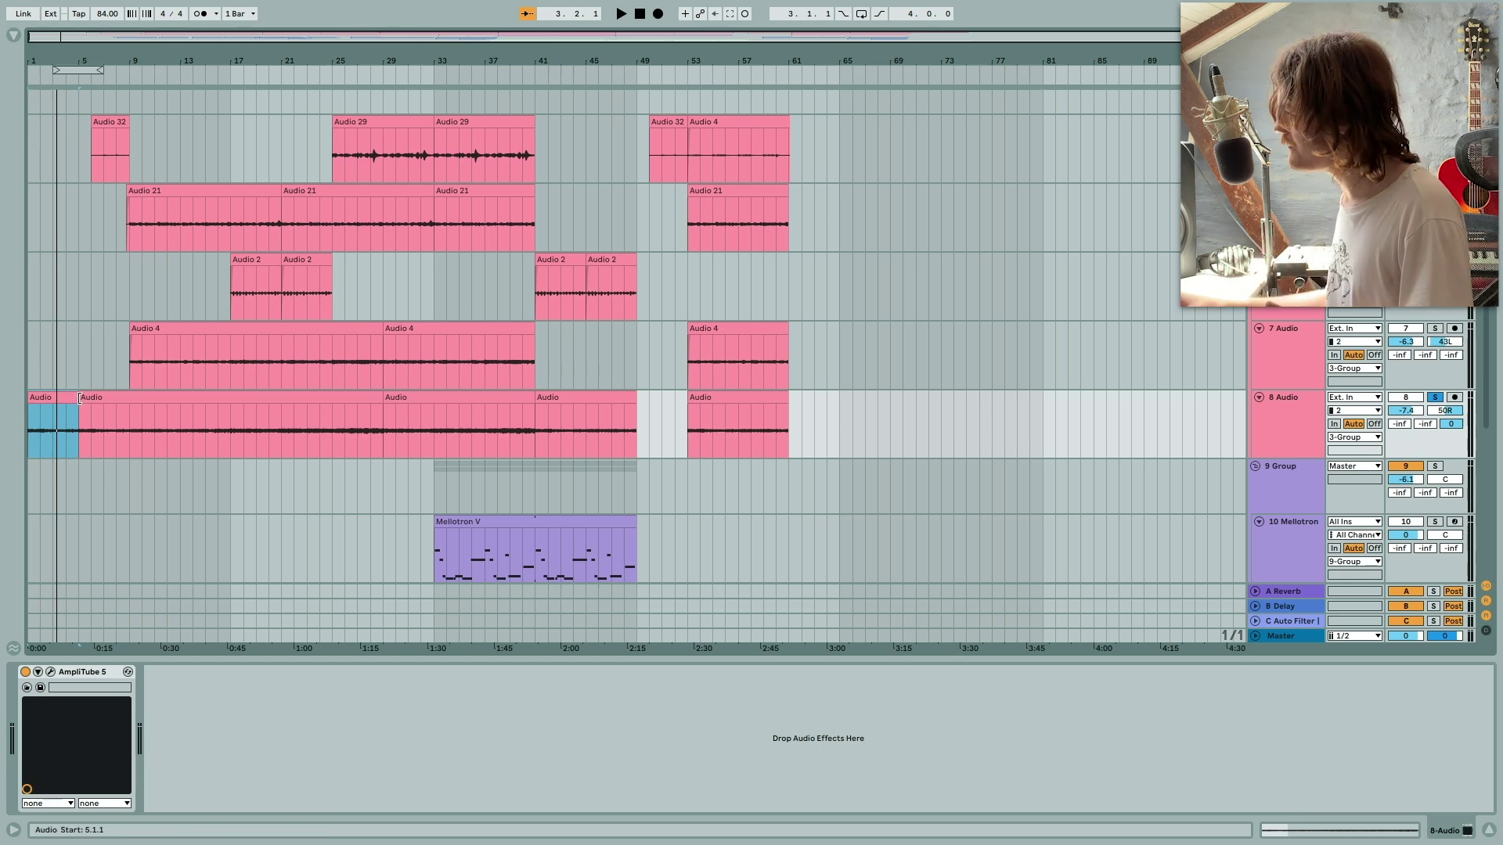
click(73, 415)
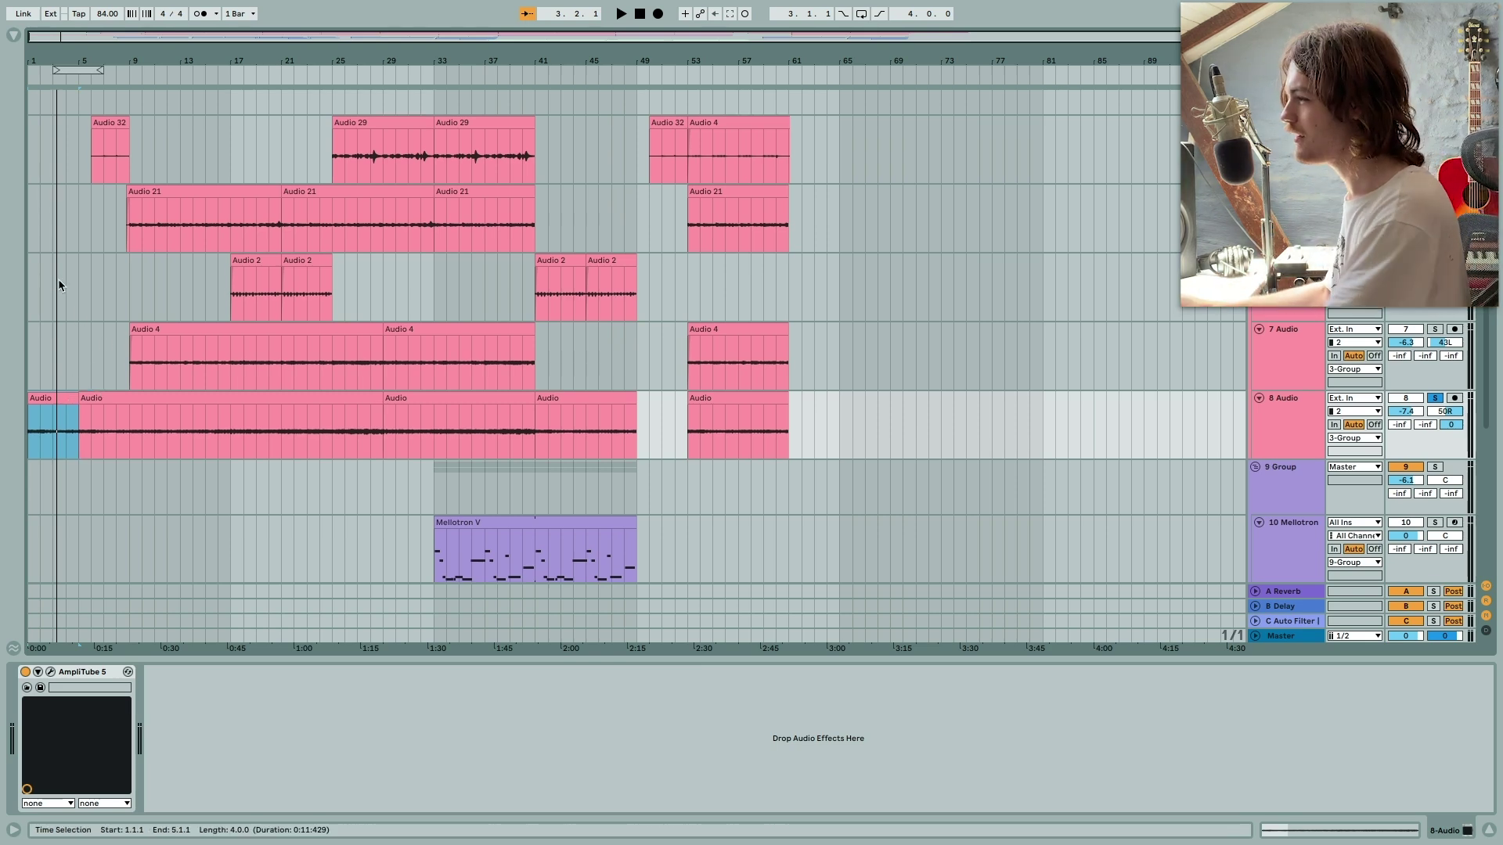
scroll(59, 279, up, 2)
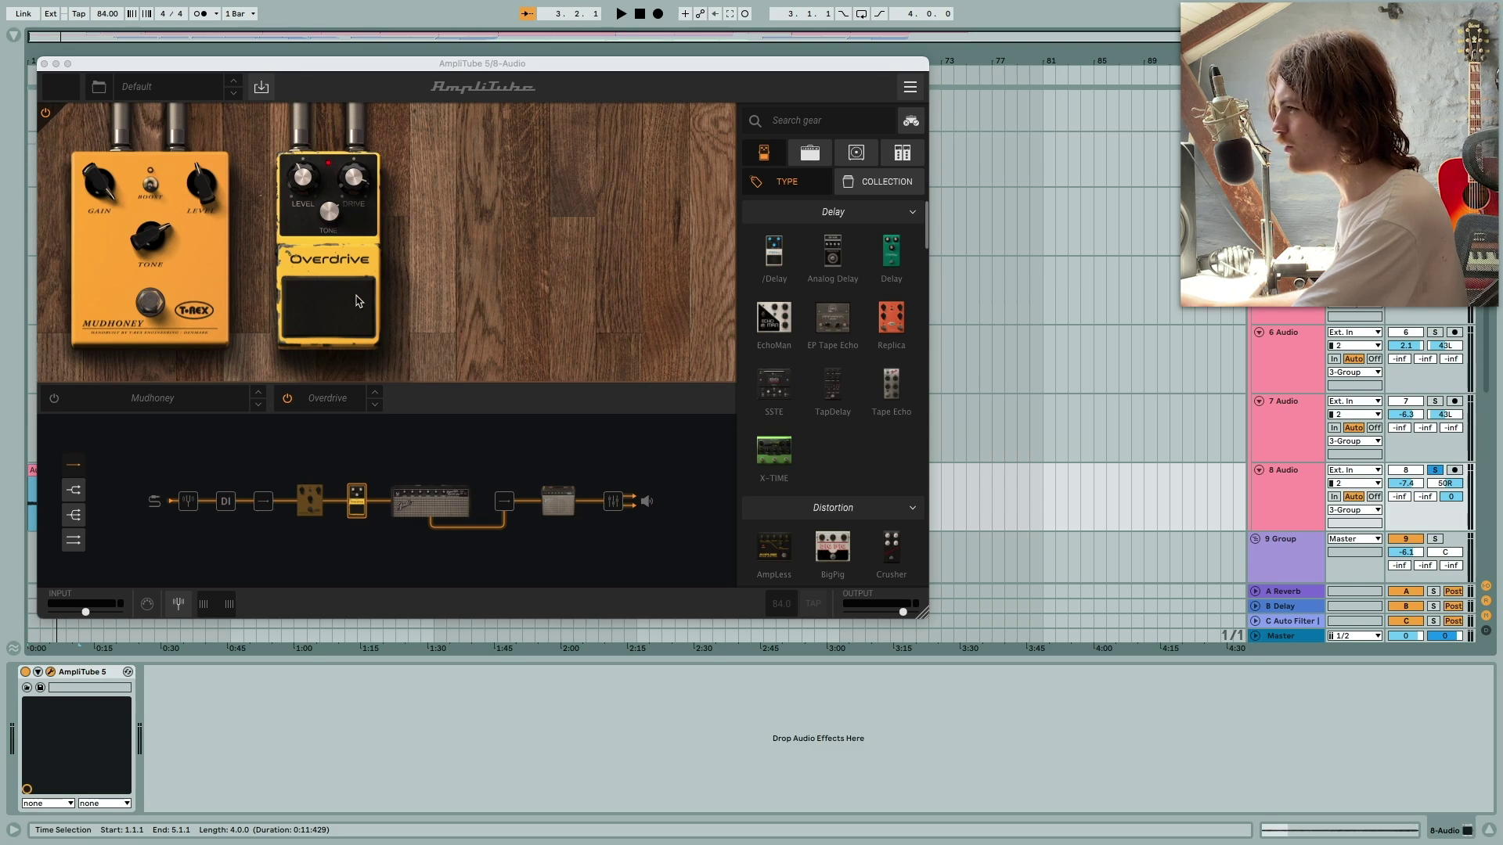
click(442, 532)
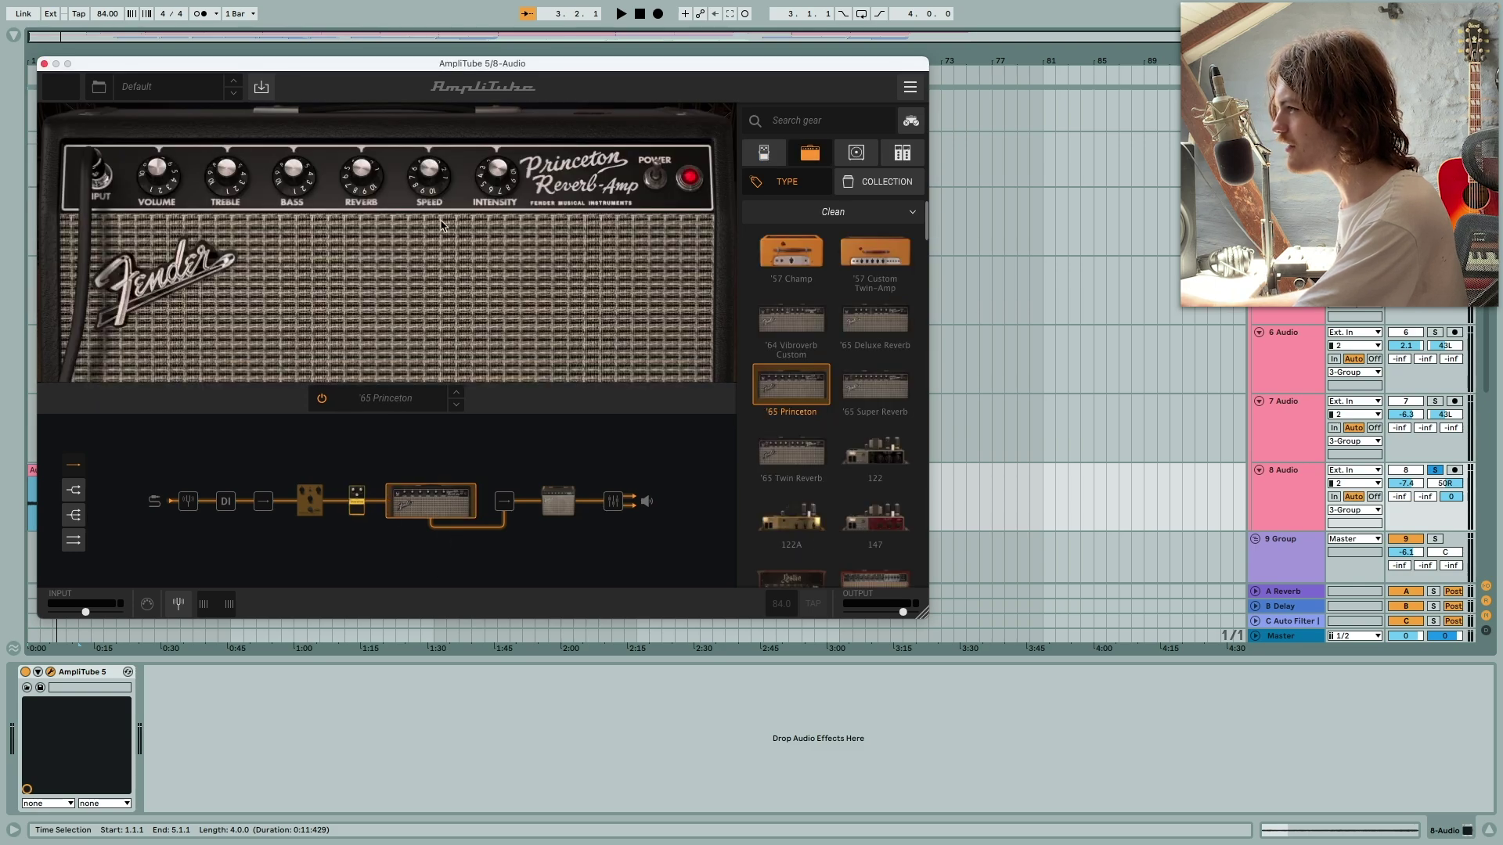
mouse_move(352, 183)
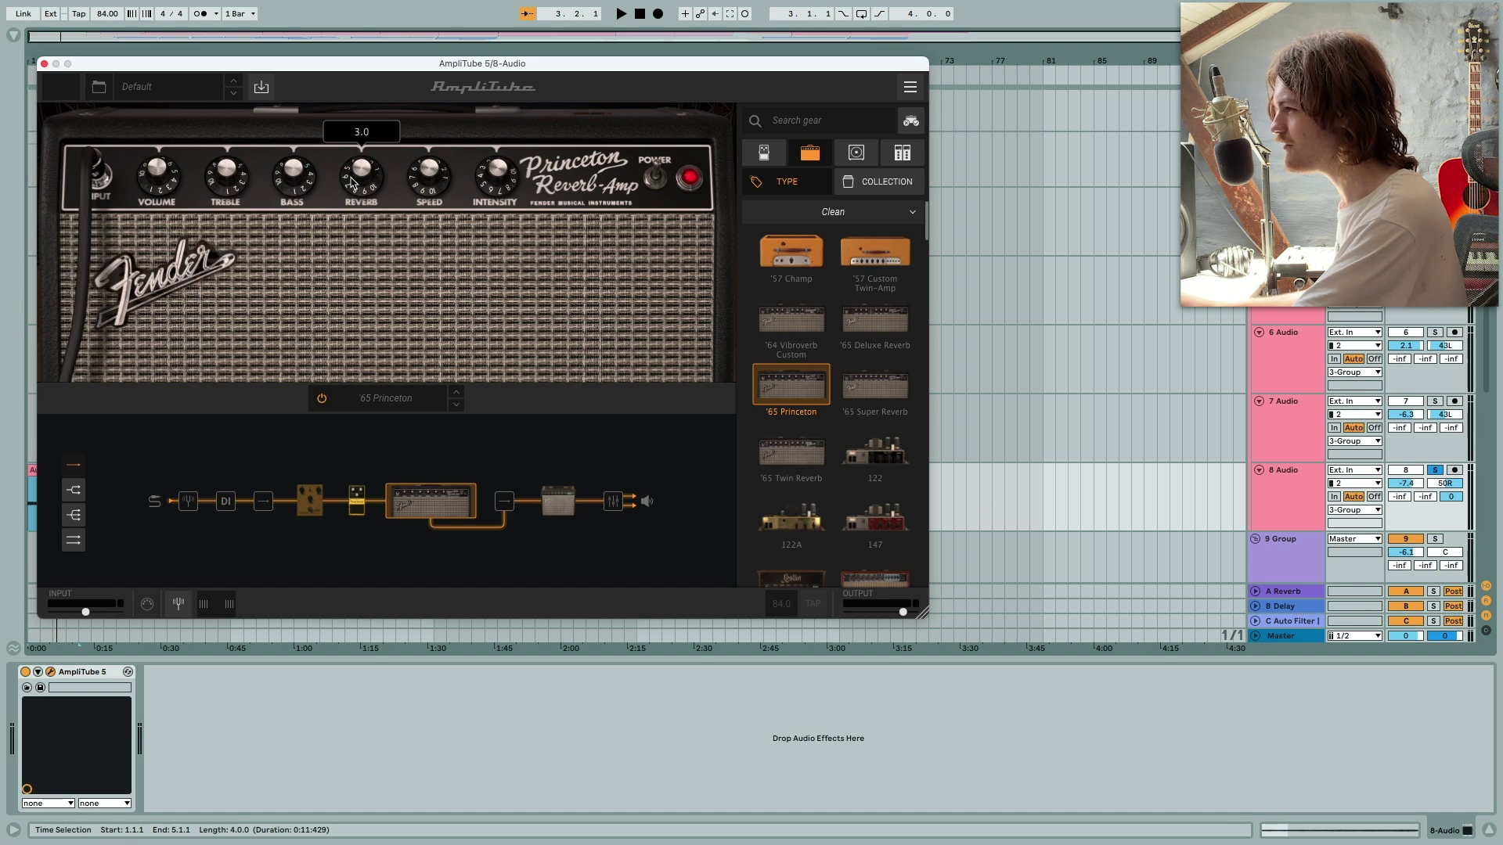
click(44, 64)
Examine the Auto Filter, Reverb and EQ Eight devices on return track C.
scroll(289, 443, down, 3)
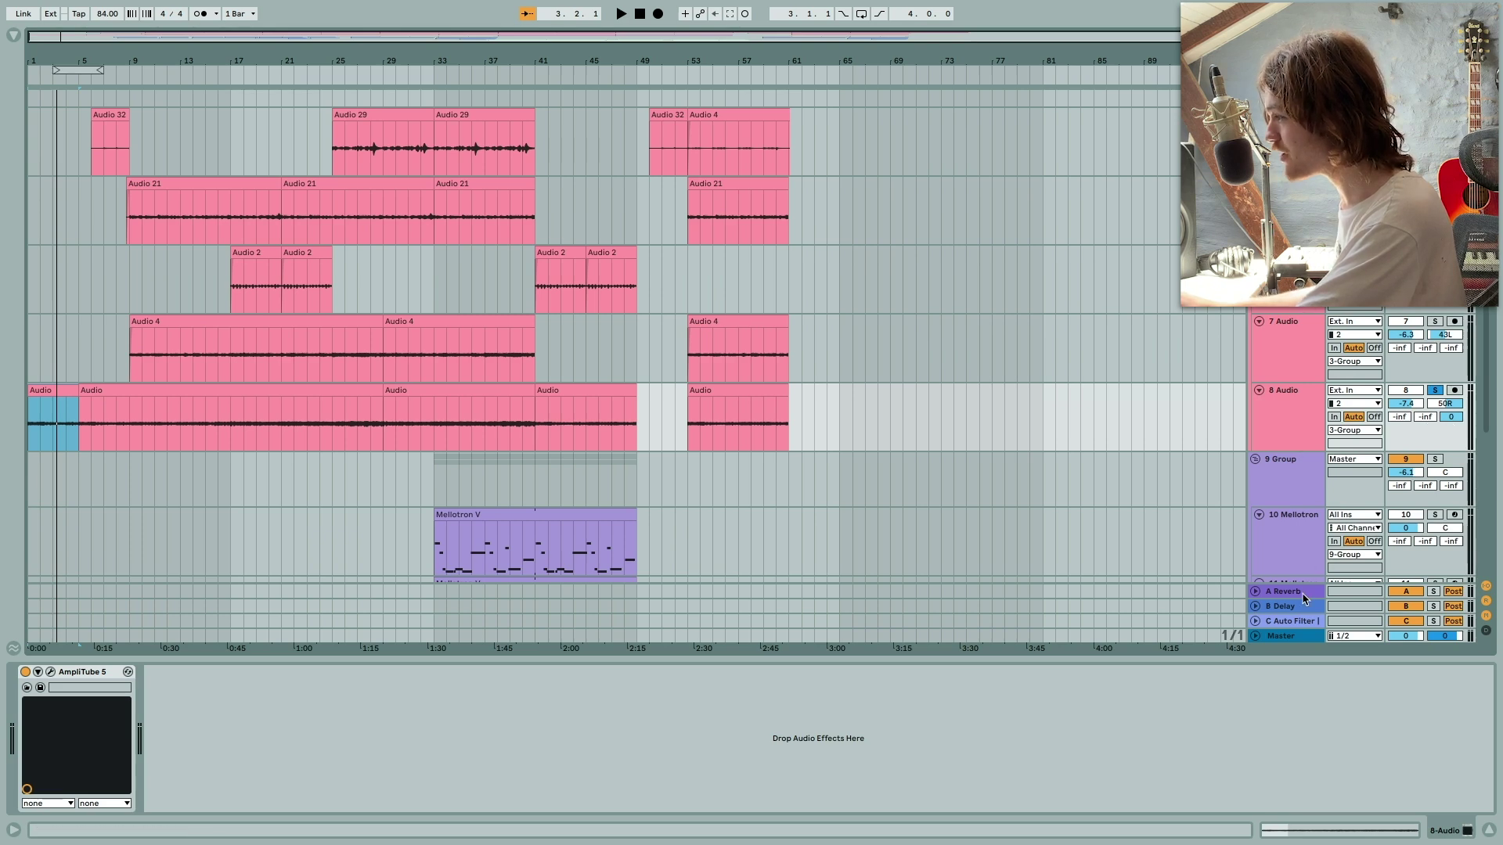
click(1281, 623)
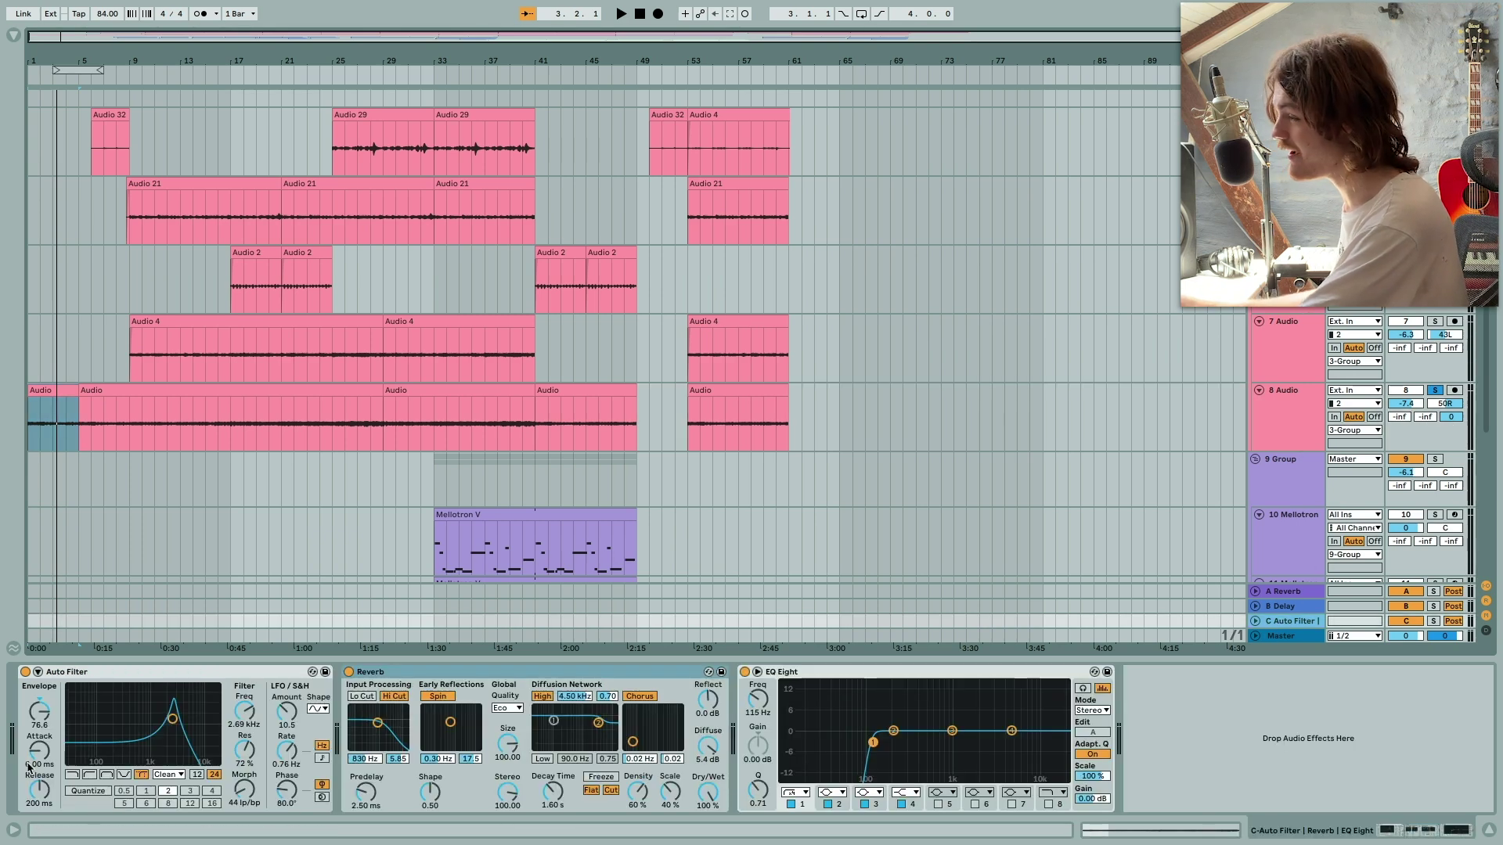
click(67, 675)
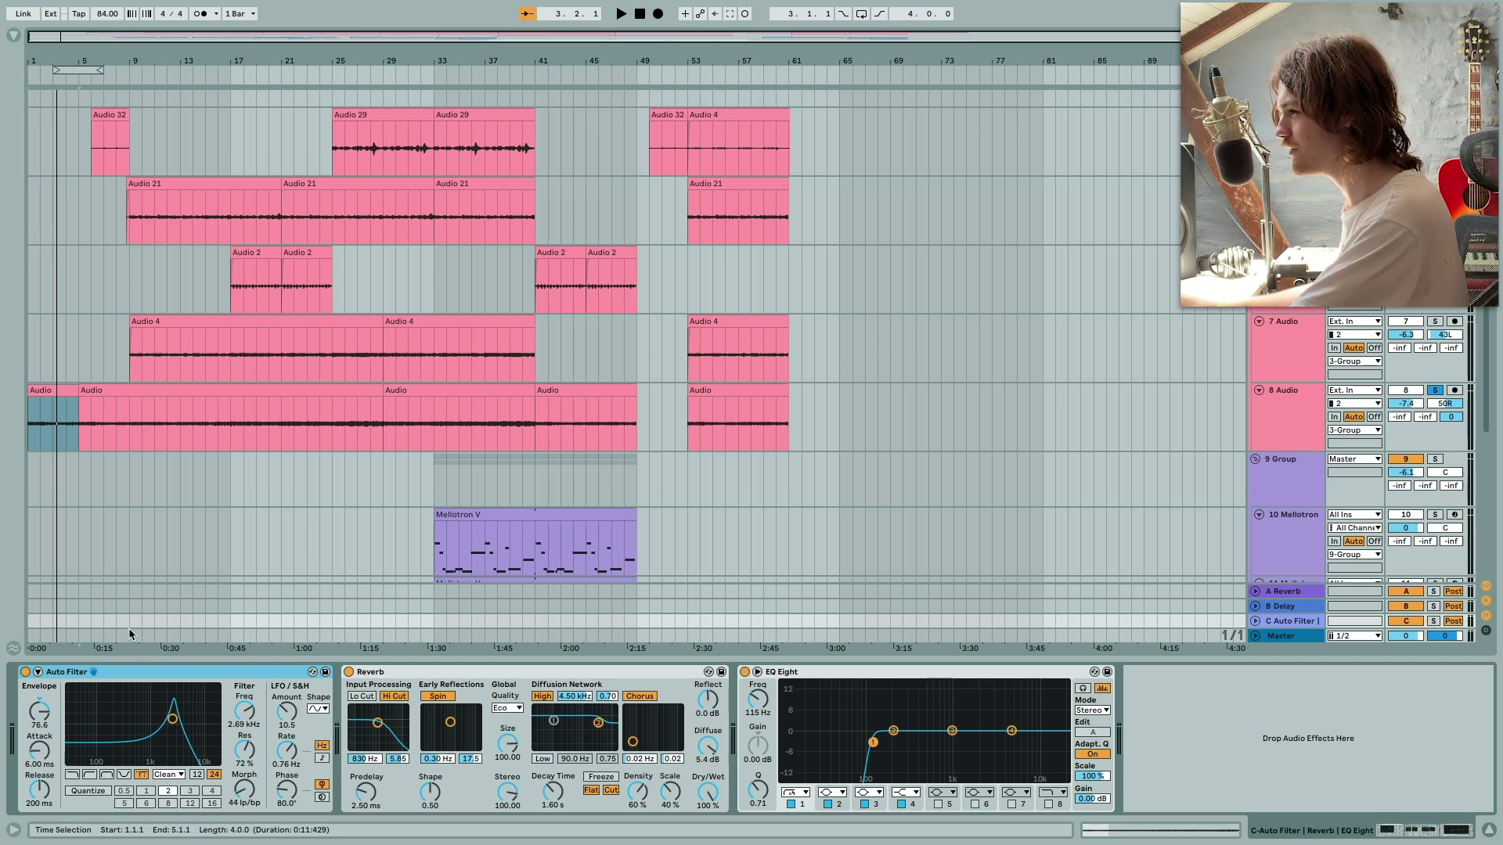
click(397, 671)
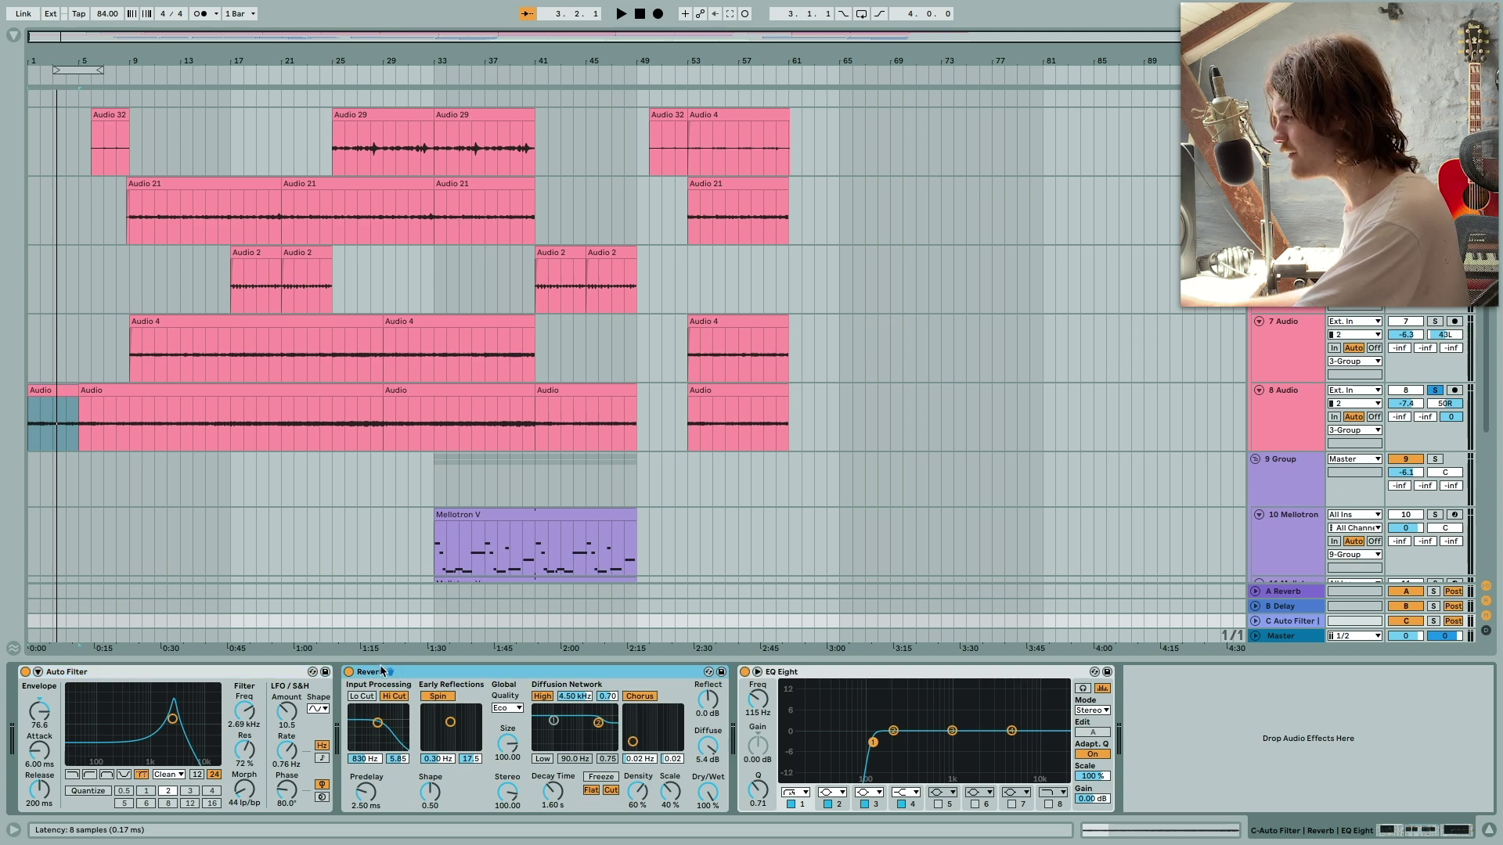
scroll(117, 497, down, 3)
scroll(117, 497, up, 4)
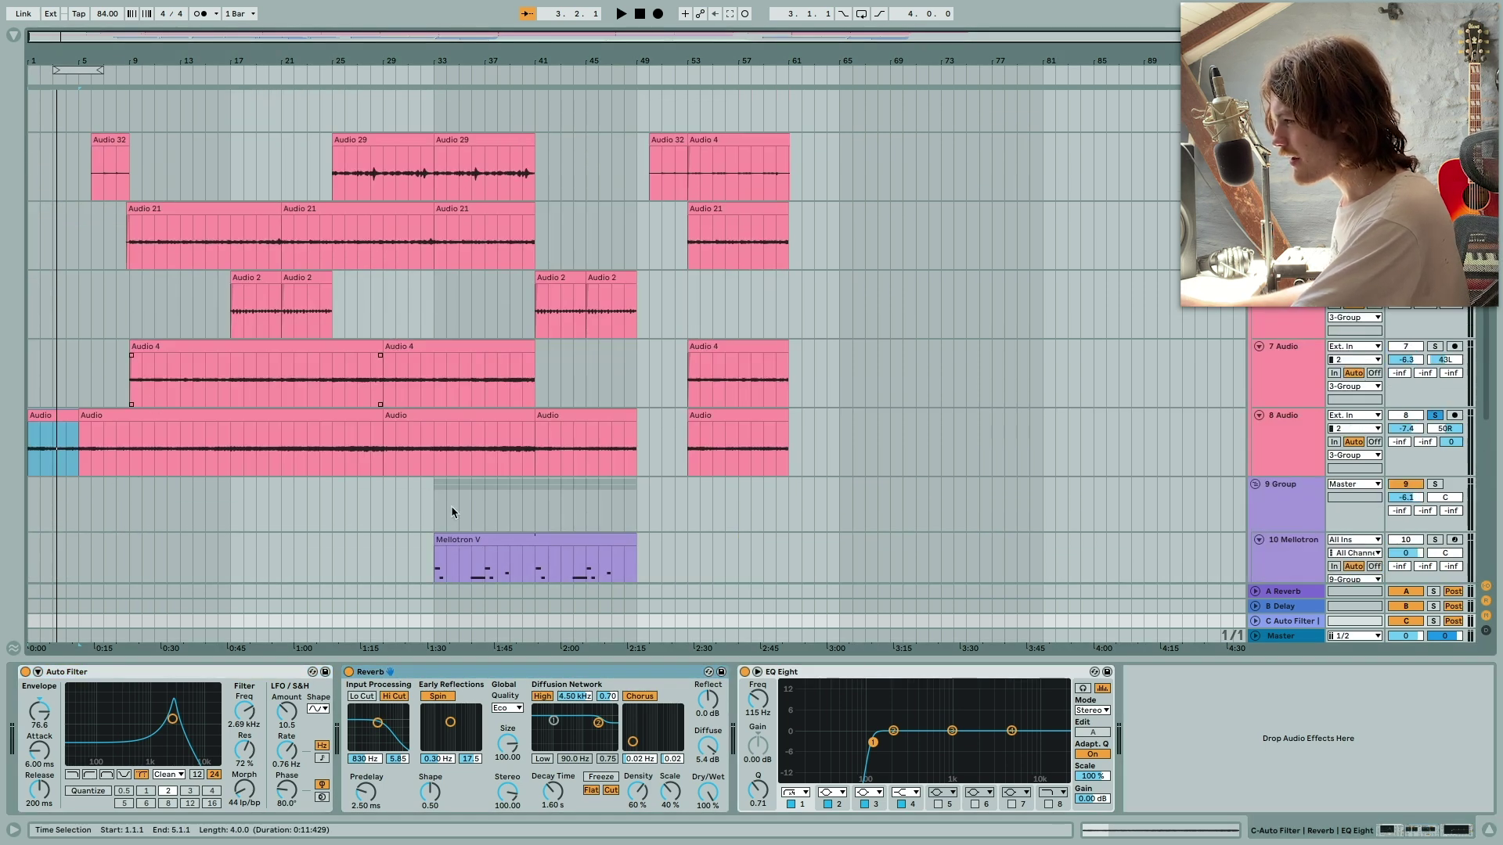
click(814, 687)
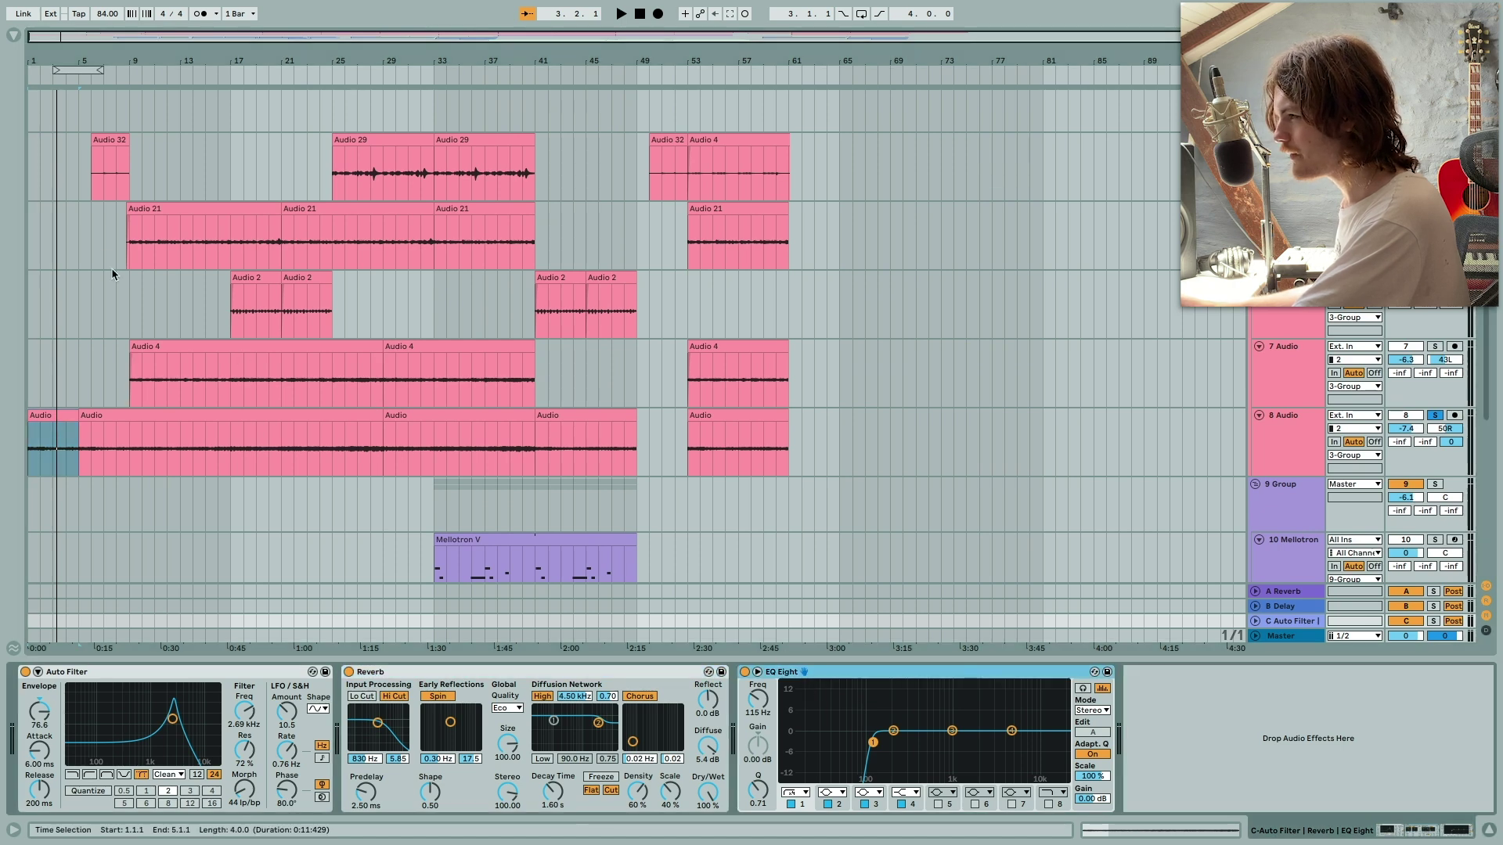
Play back the first Audio 32 clip on the 4-Audio track from bar 7.
scroll(137, 321, up, 3)
click(94, 250)
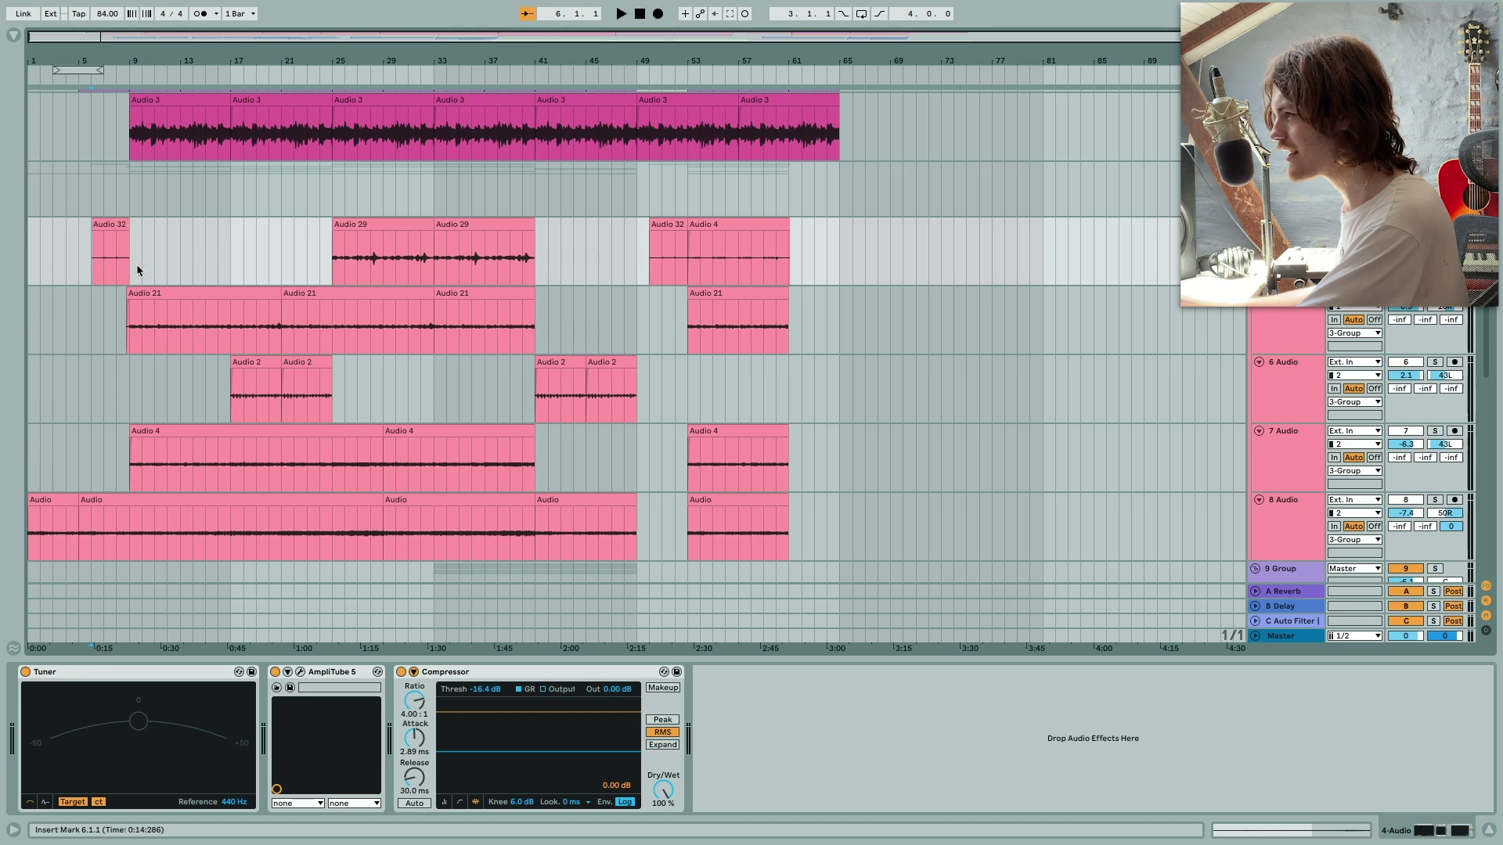
click(98, 263)
key(space)
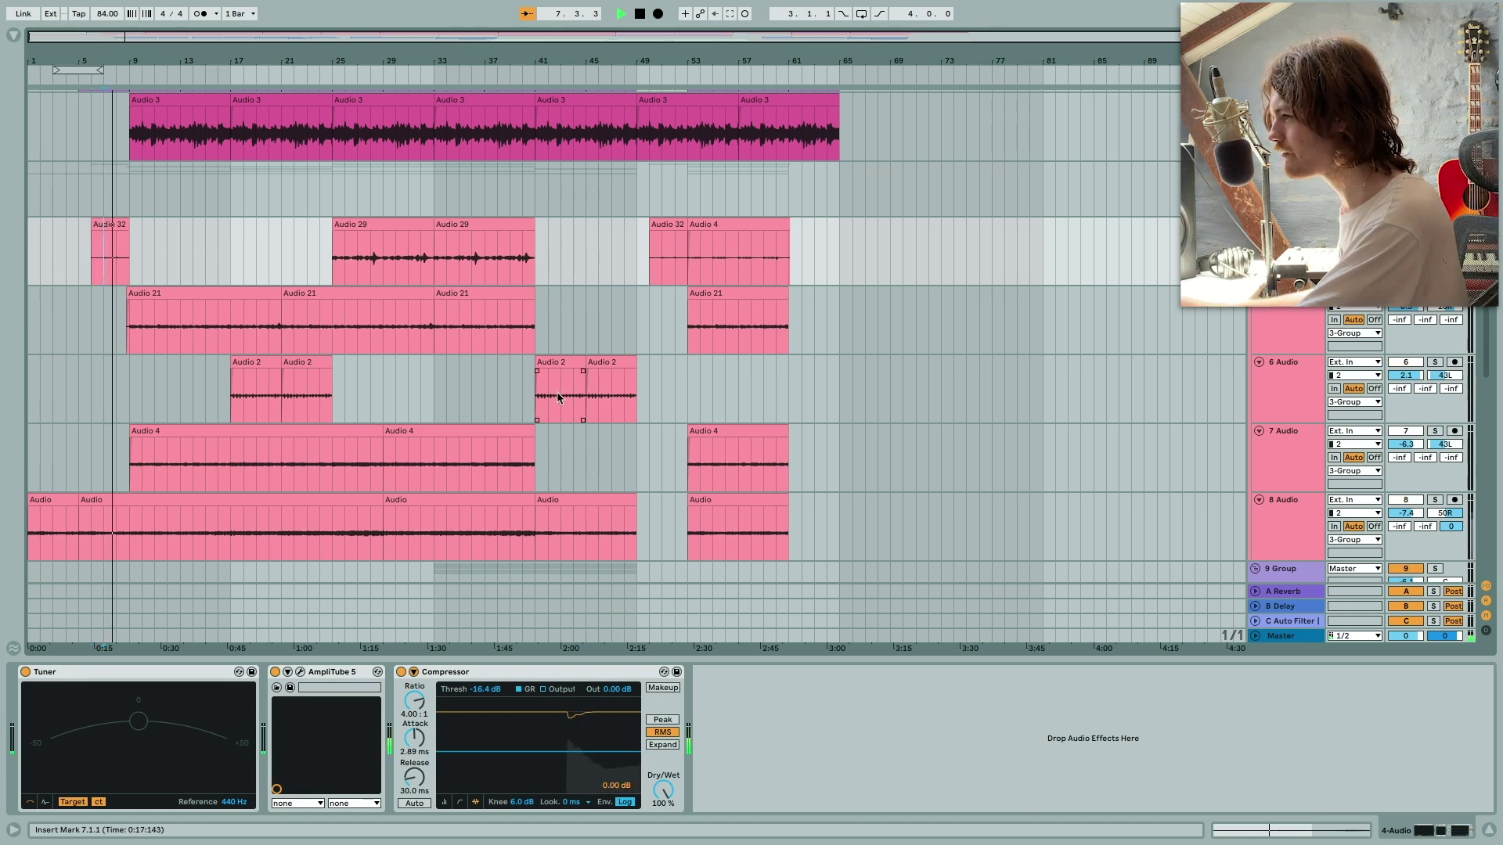
Set the insert marker to bar 9, solo the 7 Audio track and listen to the guitar layers from there.
click(129, 391)
key(space)
click(1435, 500)
click(1434, 431)
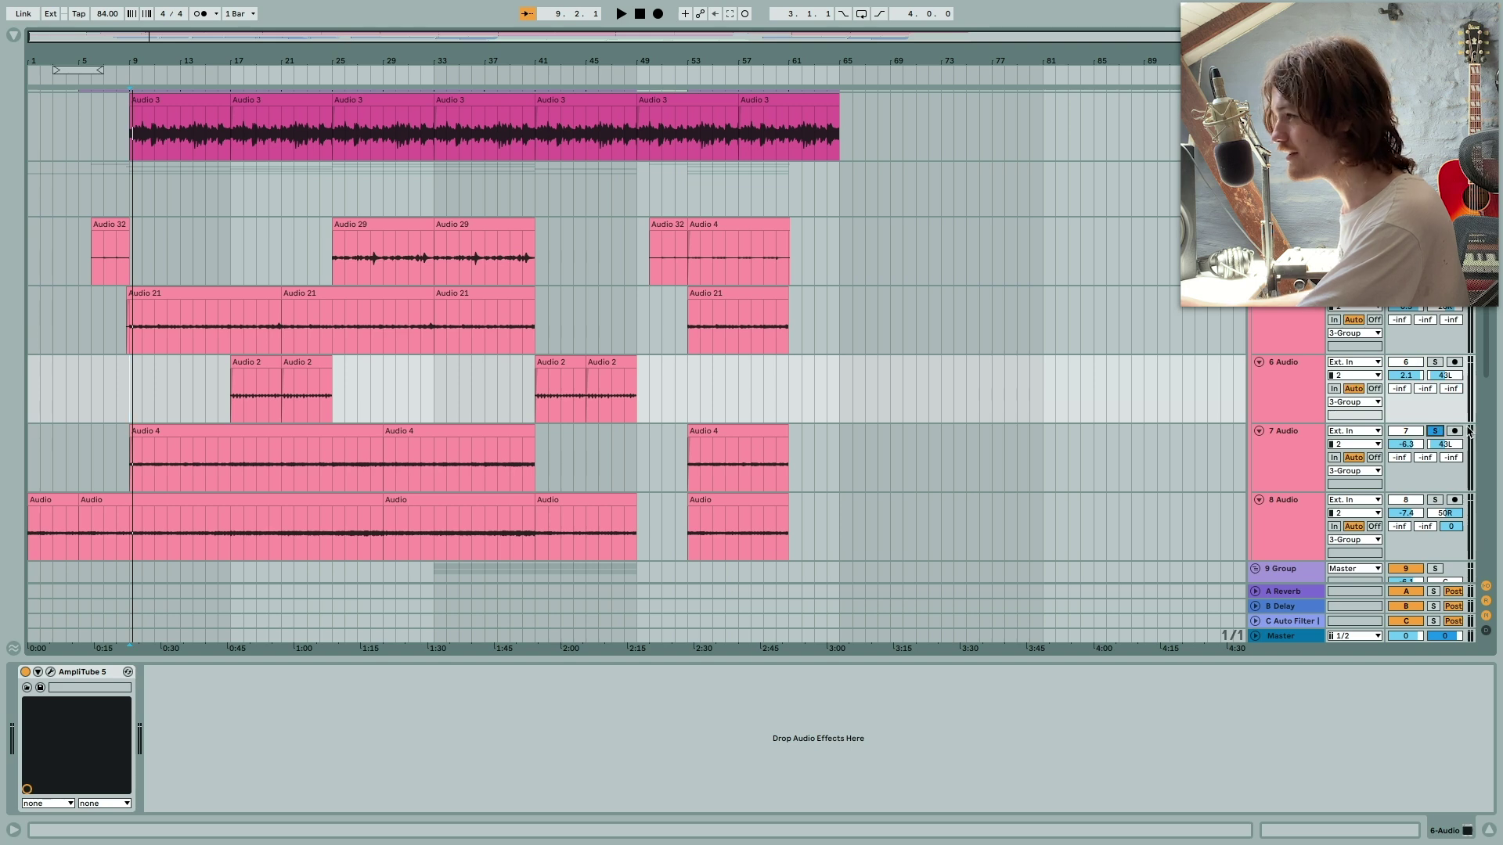
key(space)
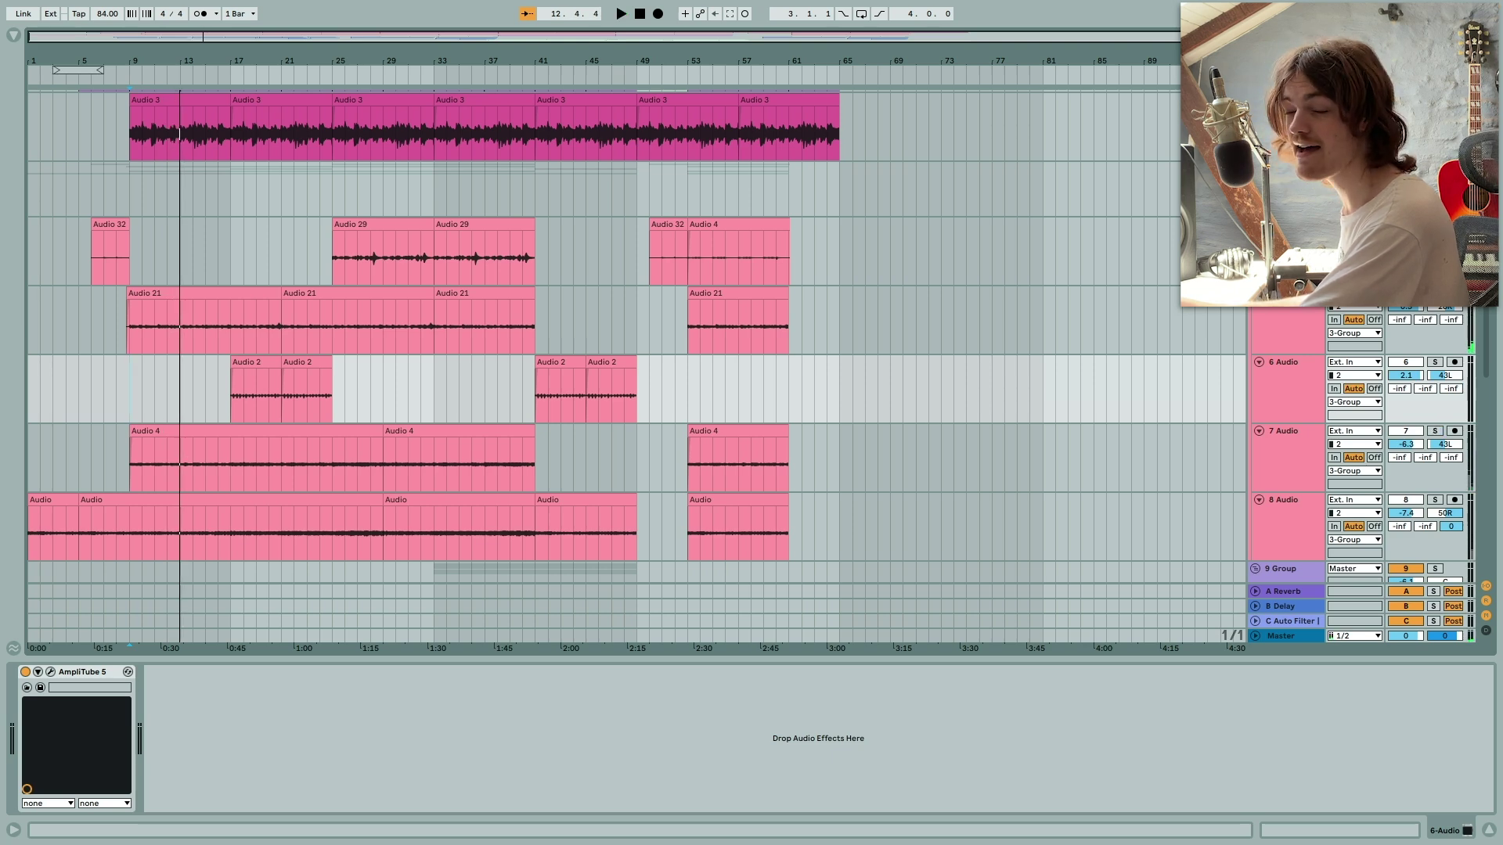
key(space)
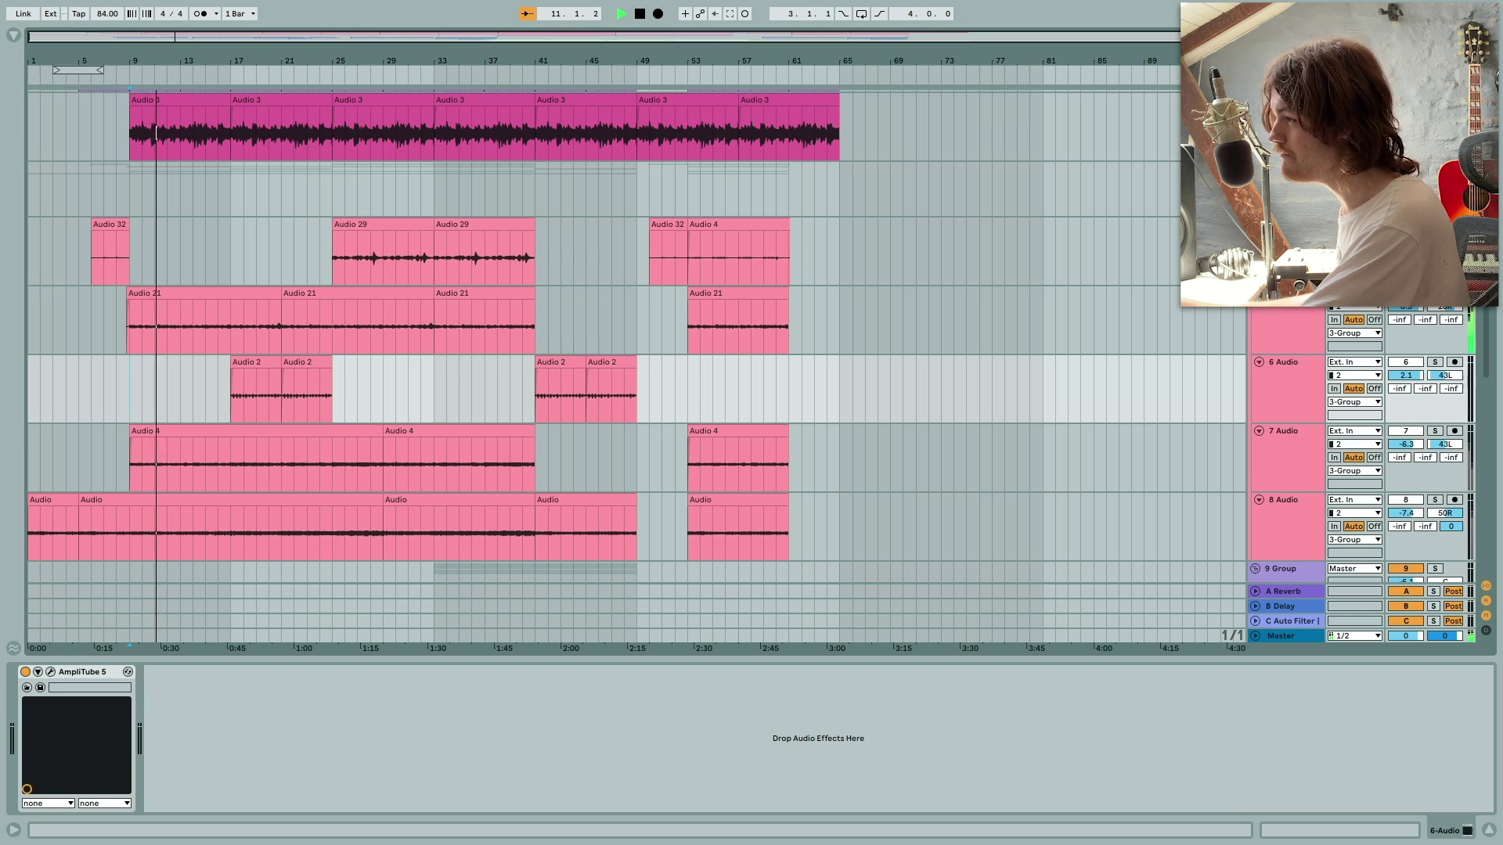
key(space)
Solo the 6 Audio track and play back its Audio 2 clips from bar 17.
click(1435, 363)
click(226, 410)
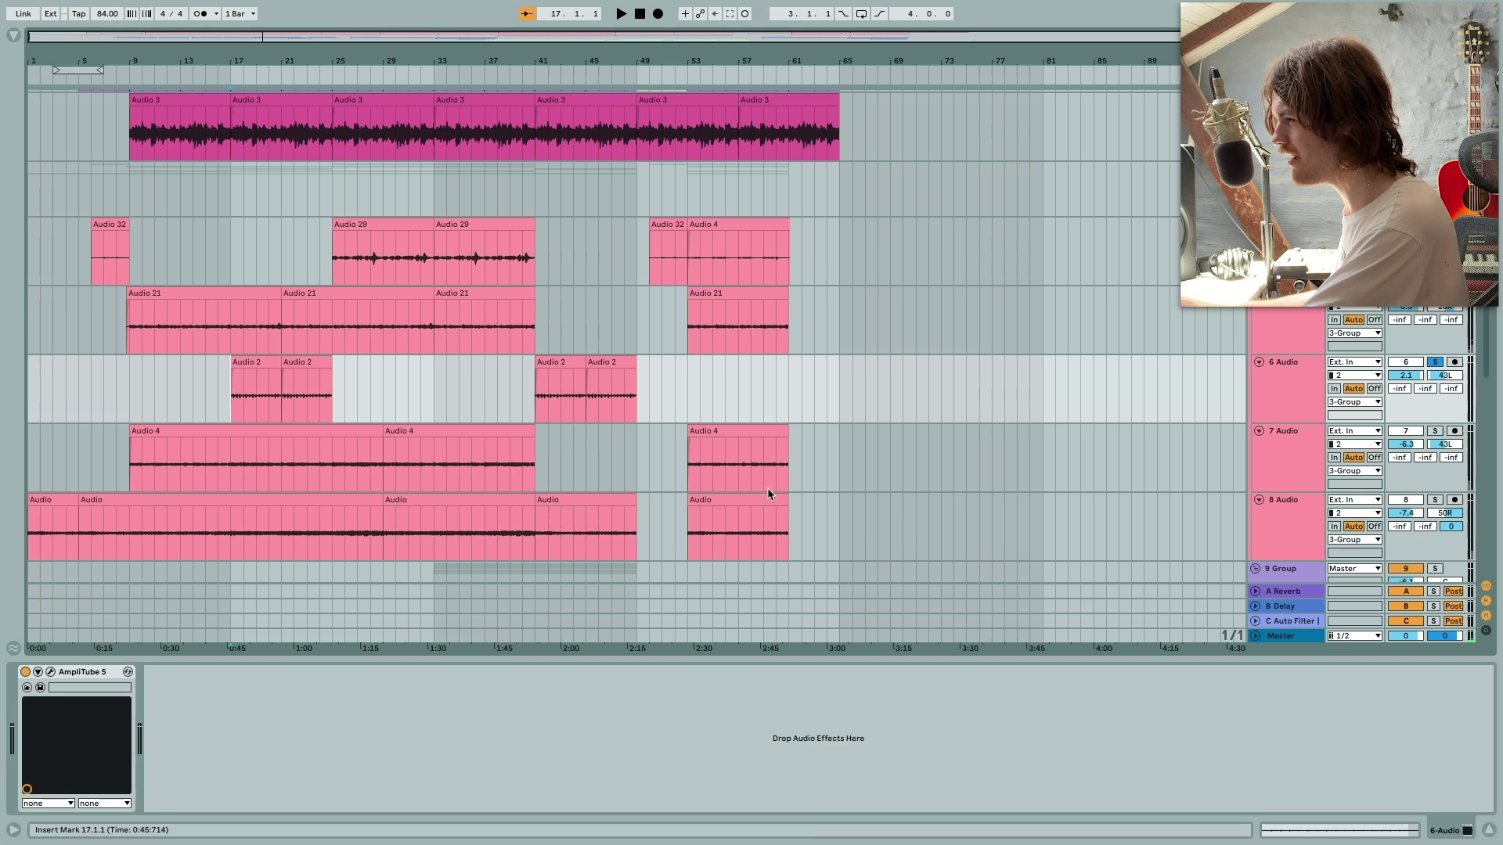
key(space)
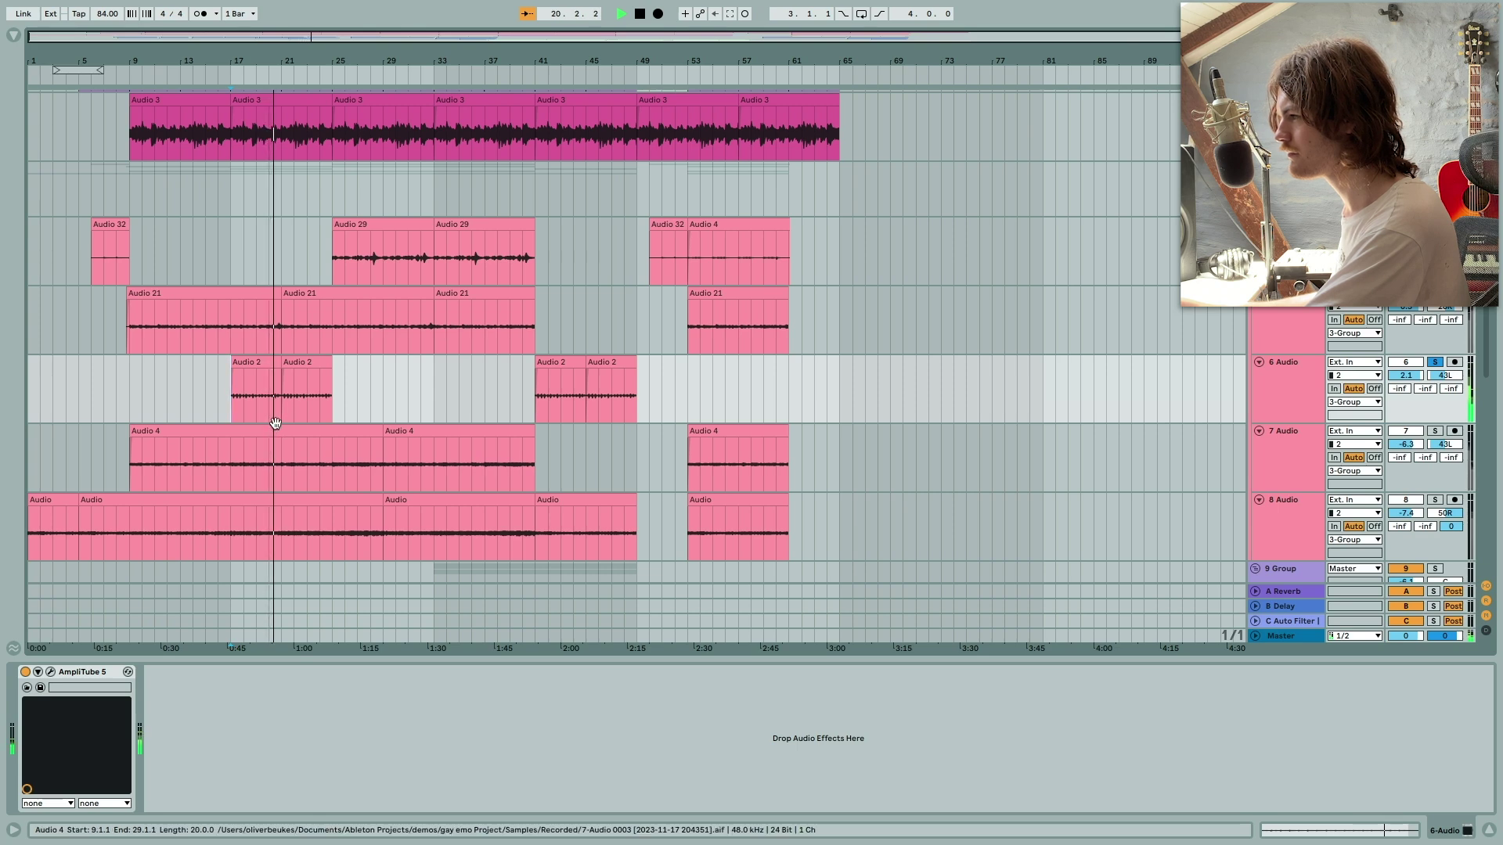
key(space)
Select the guitar group track 3-Group at bar 25, play it back, and place the insert marker at bar 53 on 4-Audio.
click(332, 271)
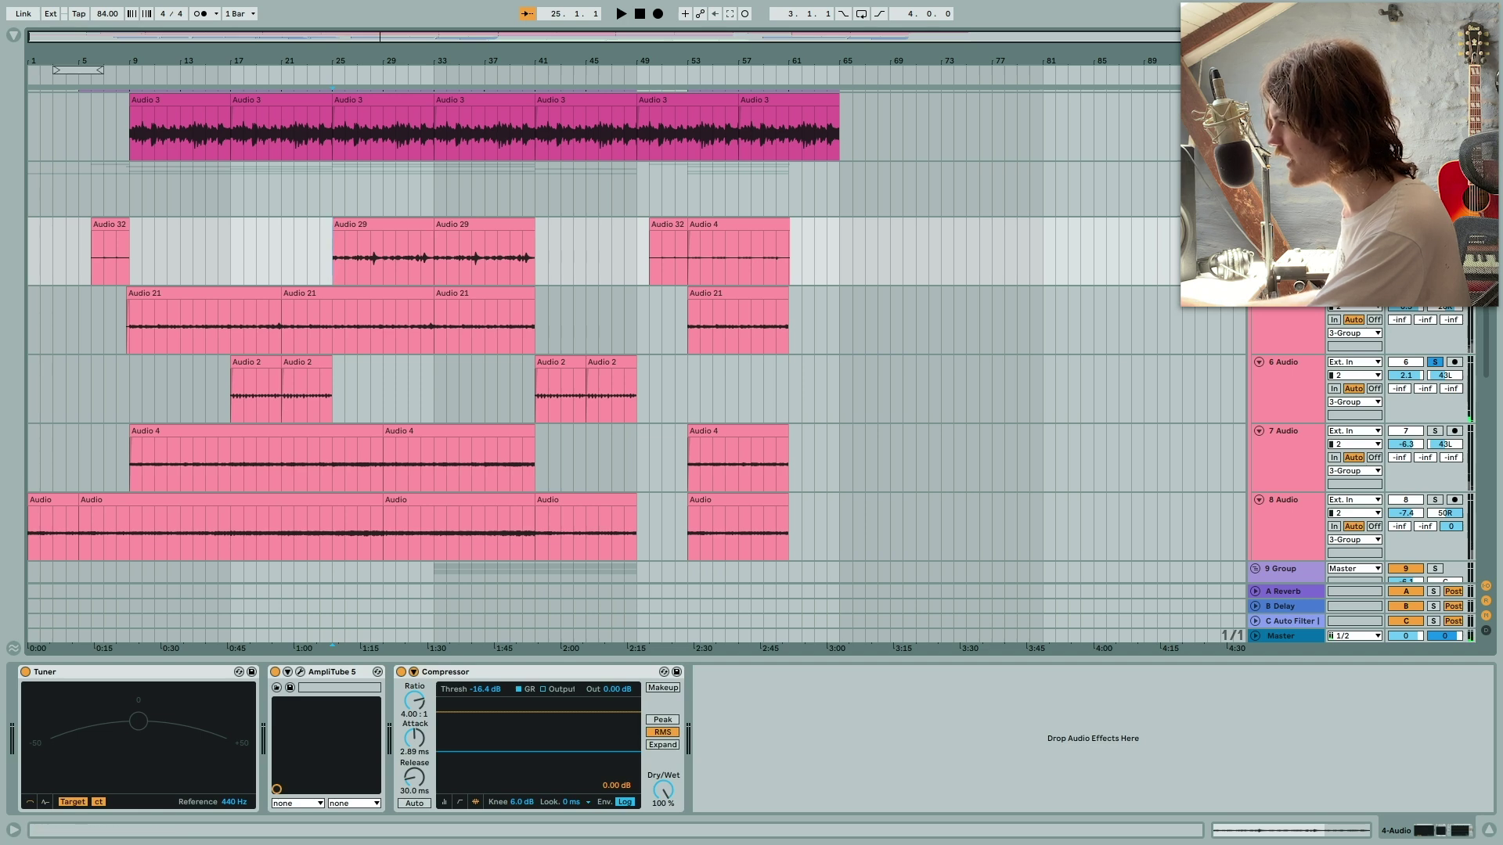
key(Up)
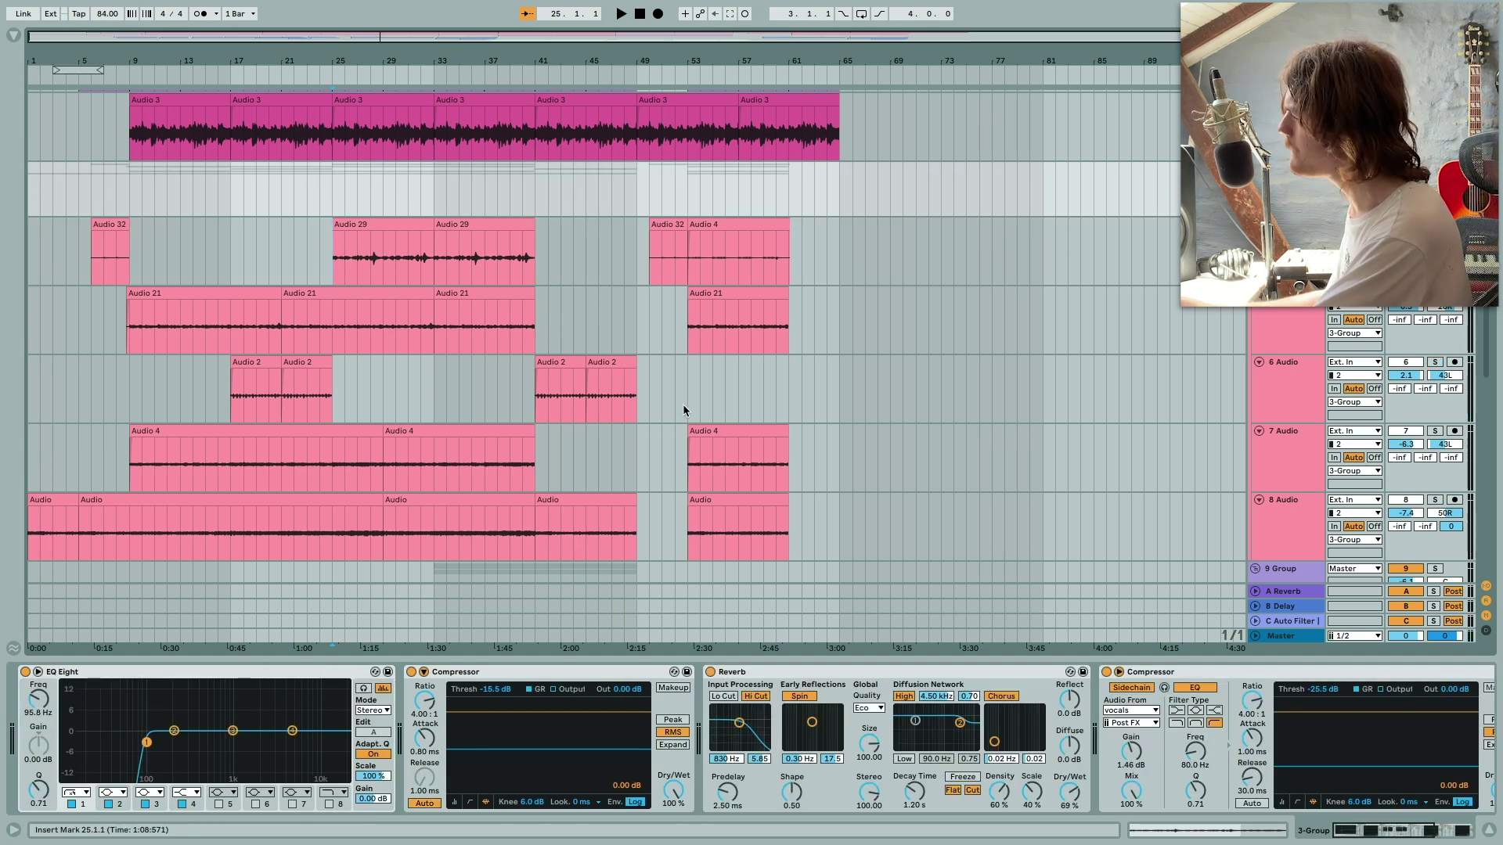
key(space)
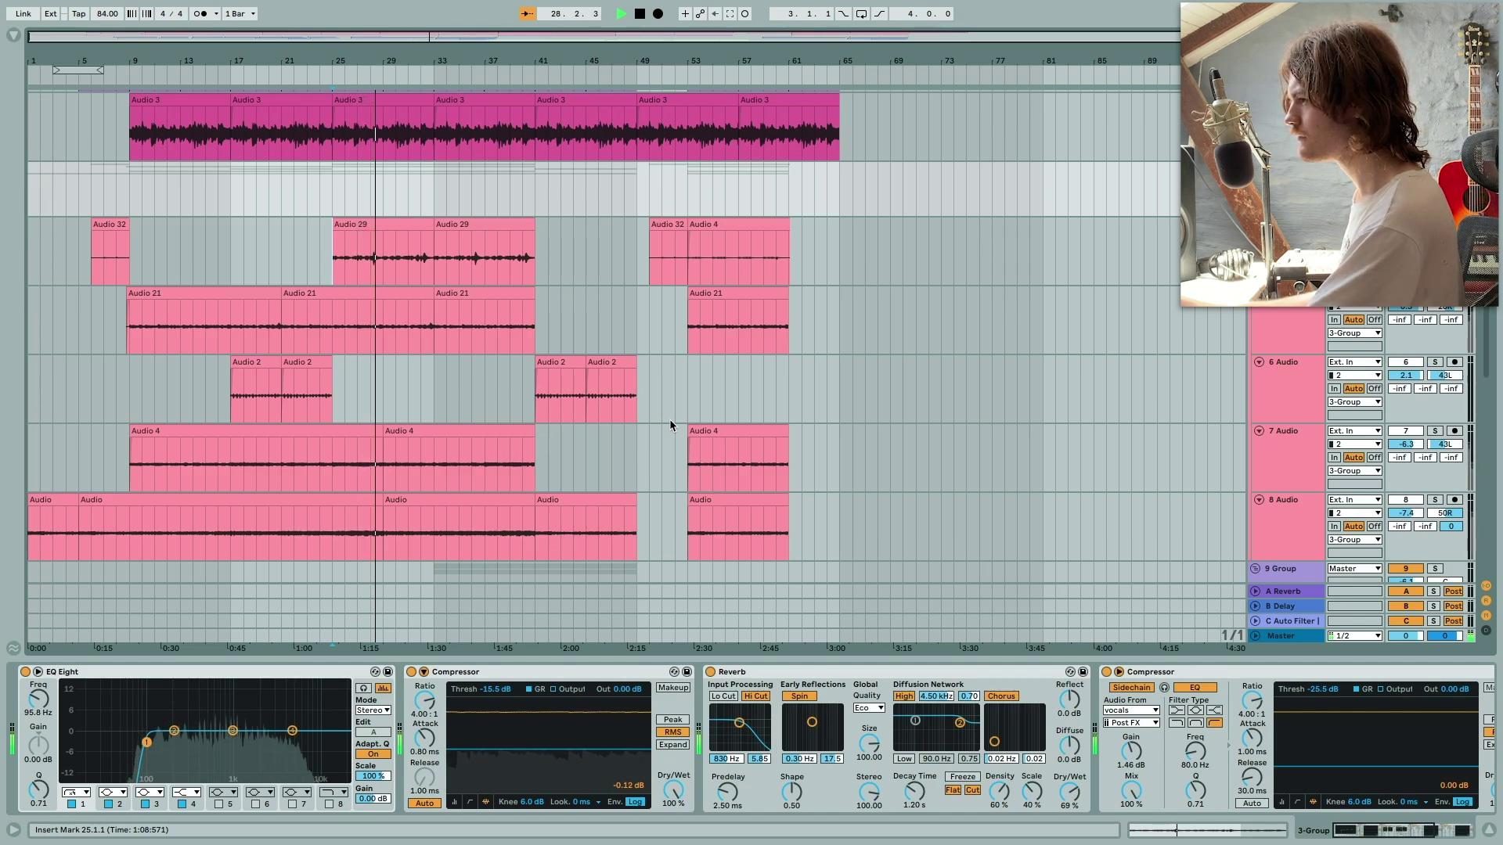
key(space)
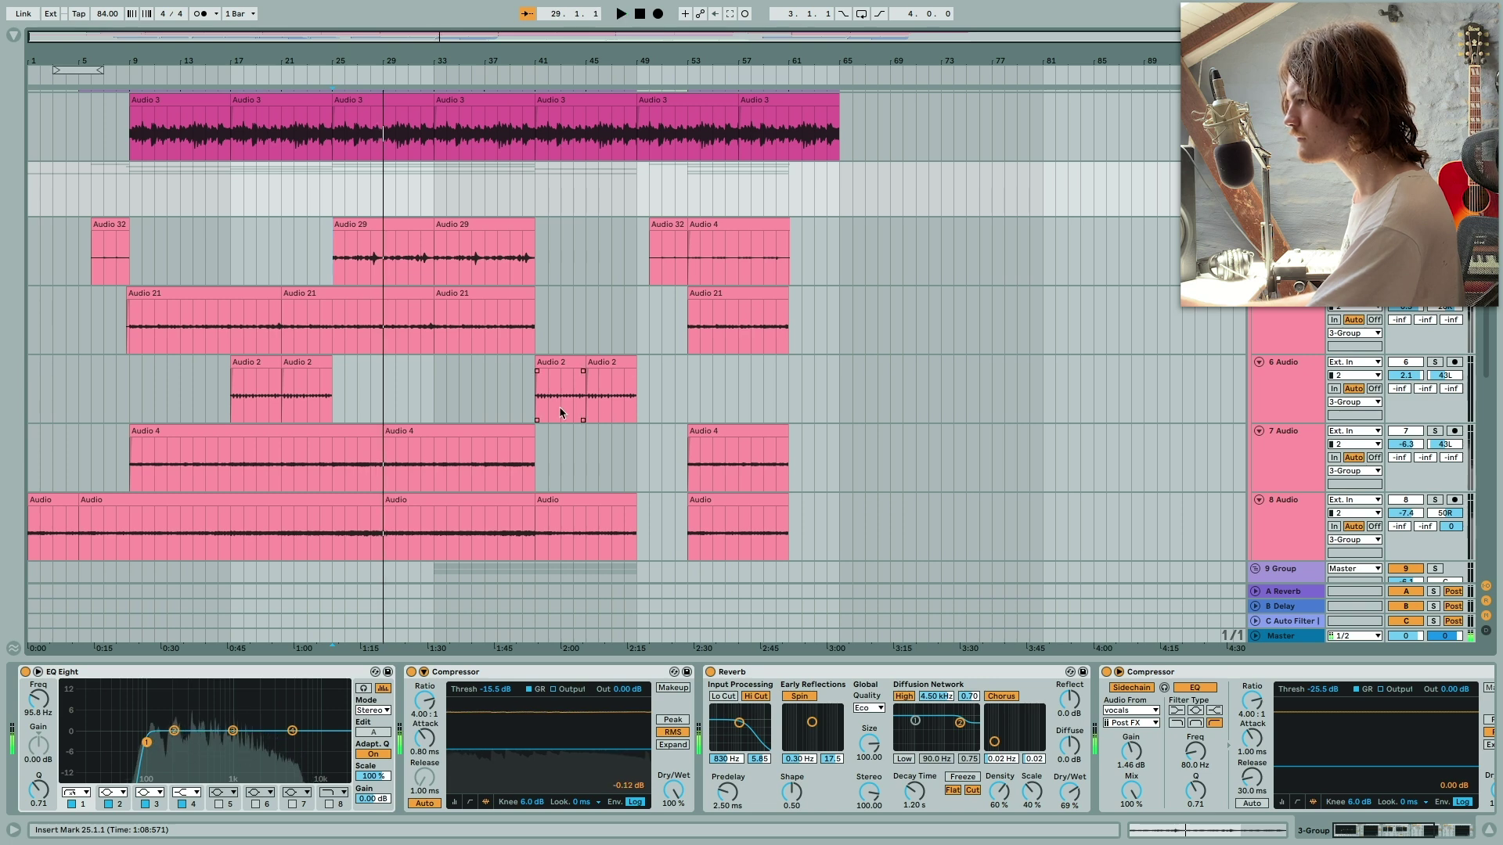
click(693, 270)
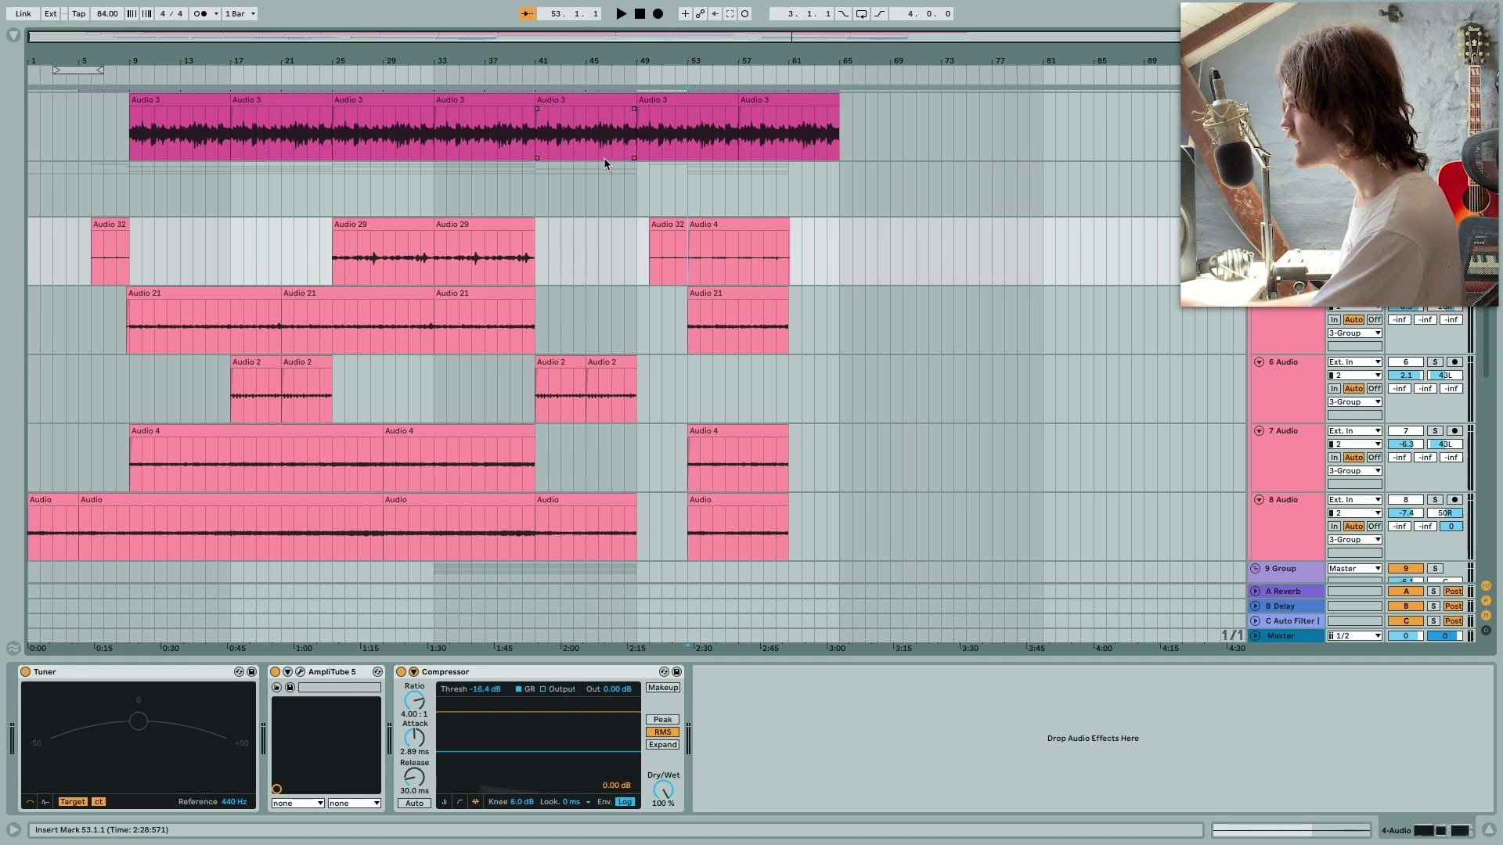
Play back the guitar layers from bar 53, where the Audio 4 clip on 4-Audio starts.
key(space)
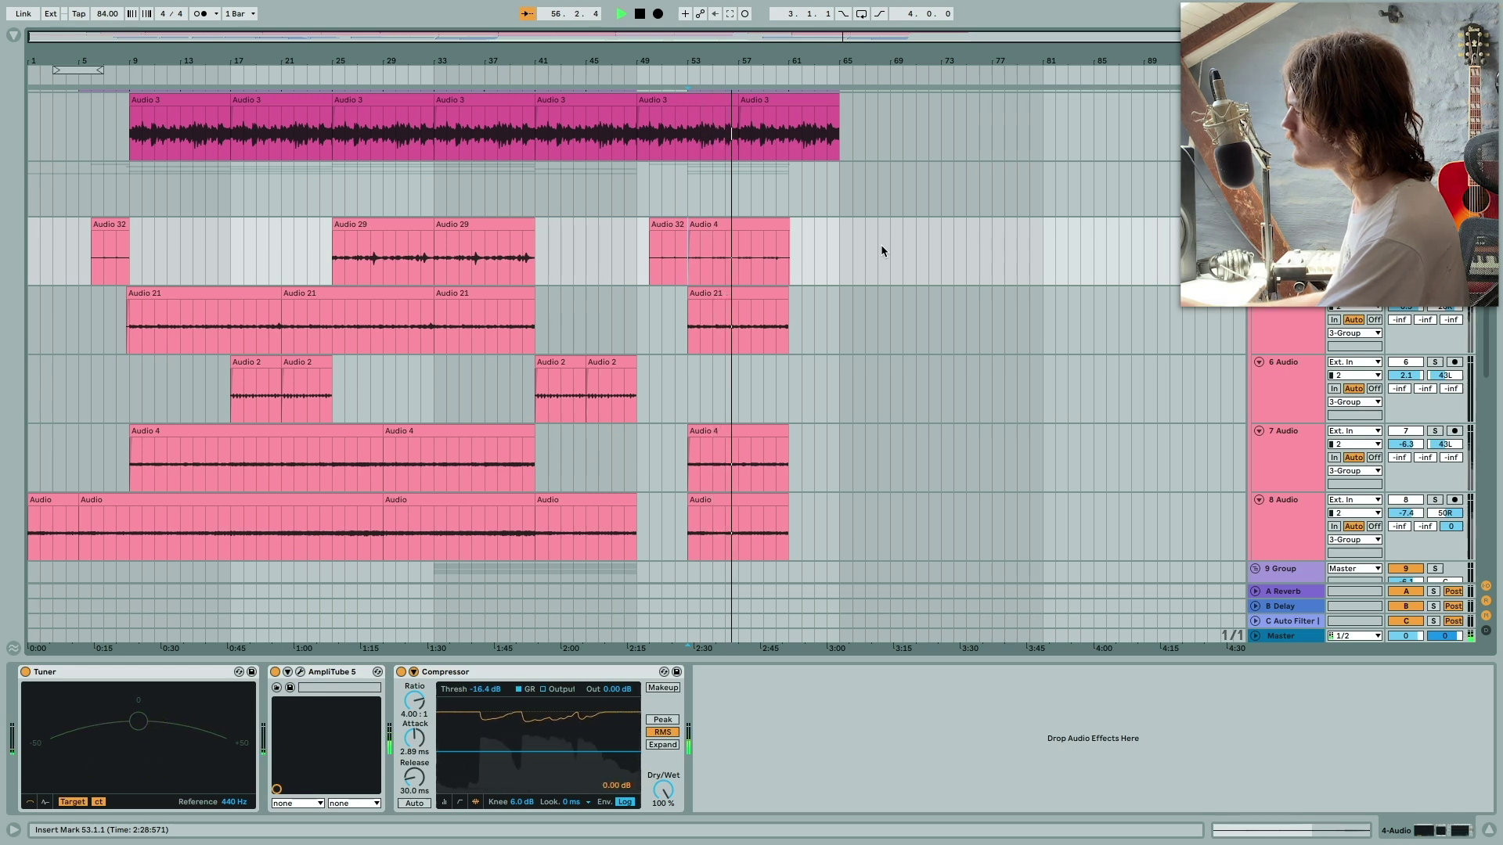
key(space)
scroll(735, 351, down, 3)
scroll(735, 351, up, 5)
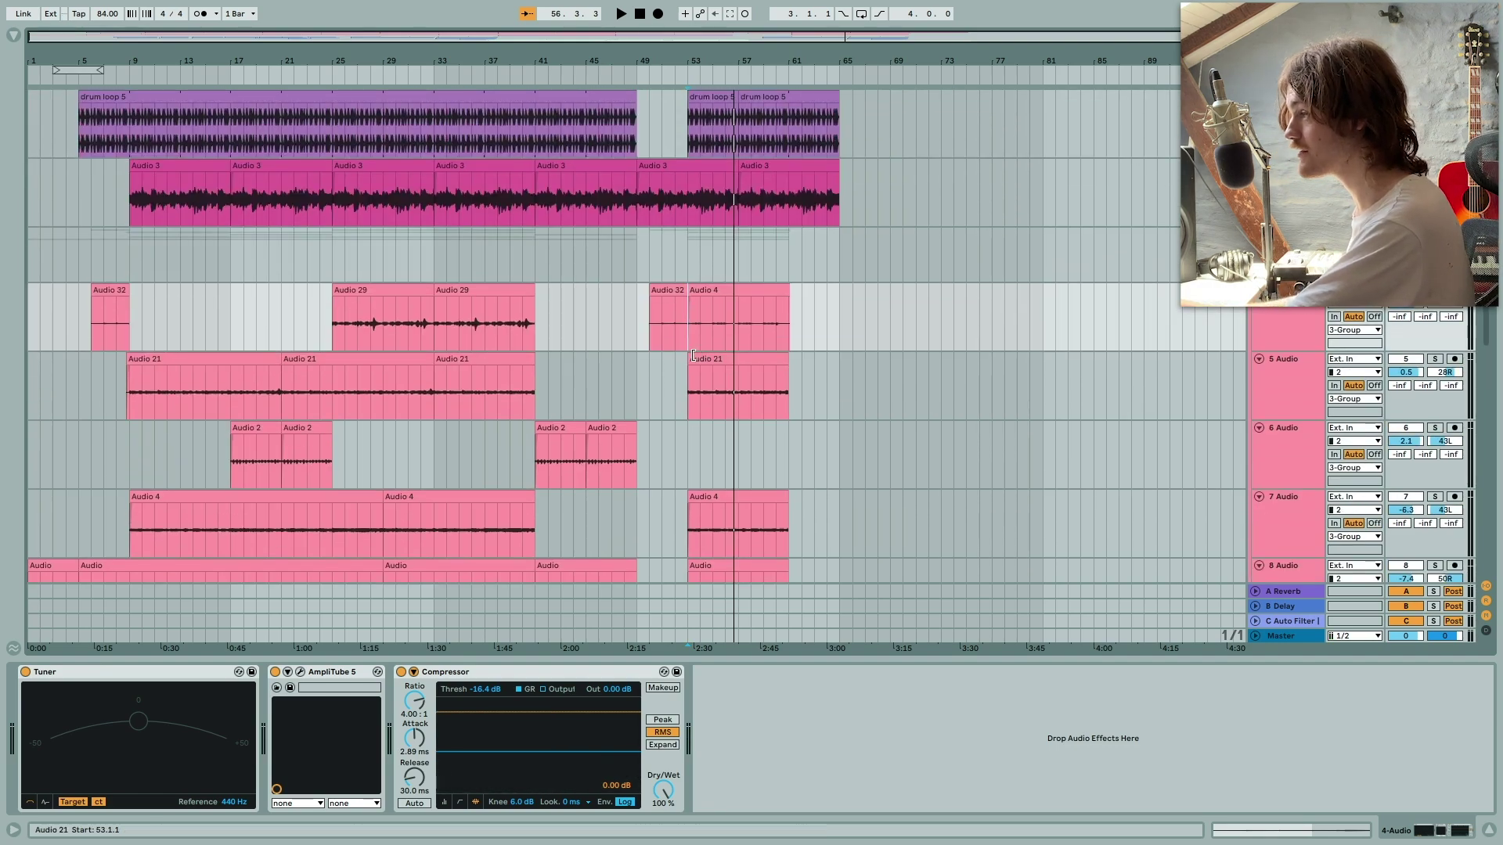
scroll(679, 357, down, 3)
scroll(679, 357, up, 3)
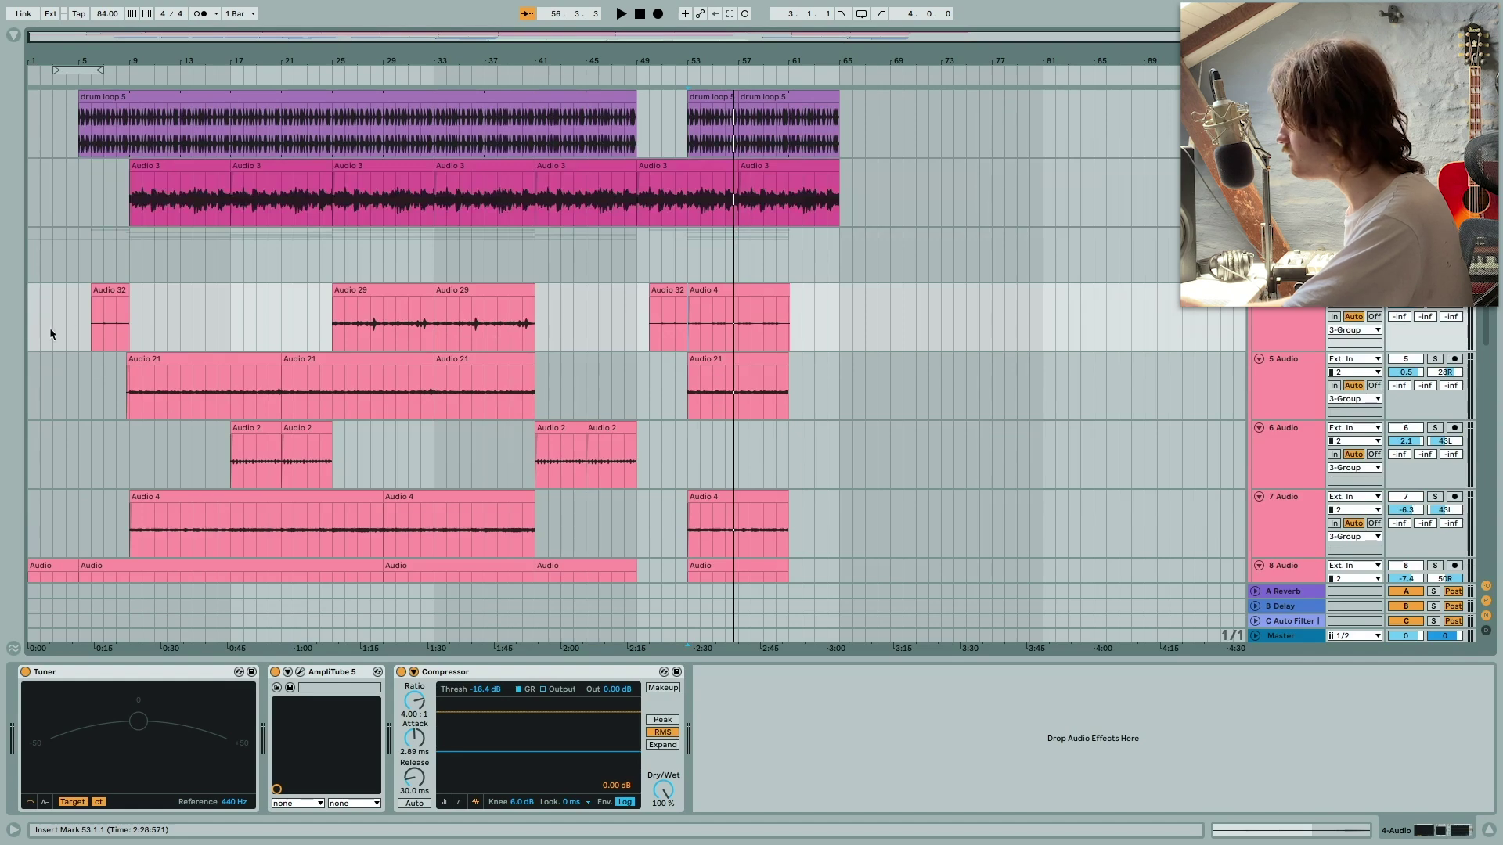
Select bars 9 to 17 across the guitar group and its tracks down to 8 Audio, and play that section back.
click(127, 256)
scroll(184, 338, down, 4)
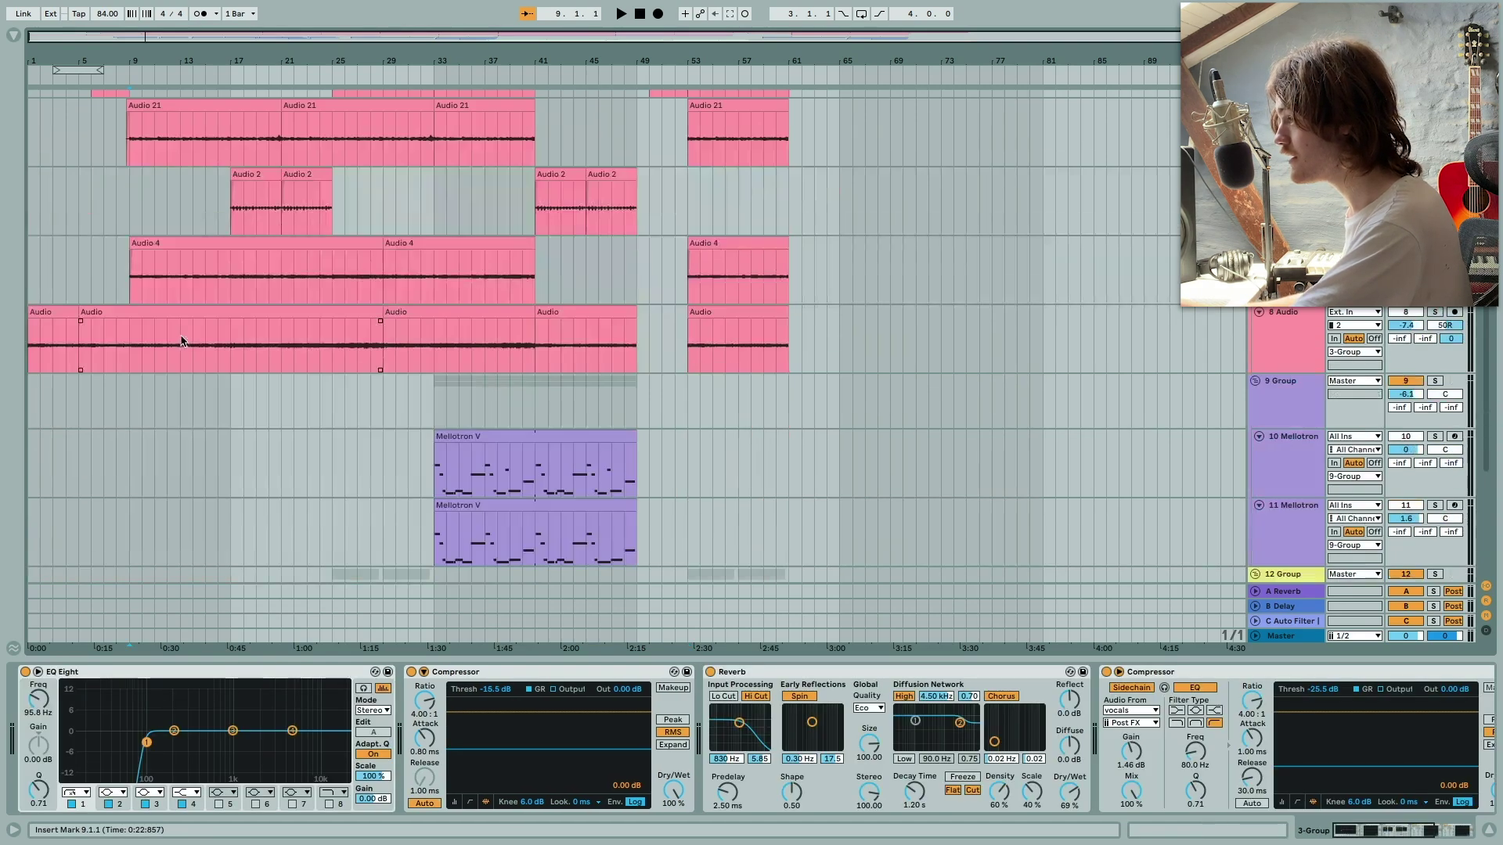
scroll(185, 340, up, 2)
scroll(184, 332, up, 2)
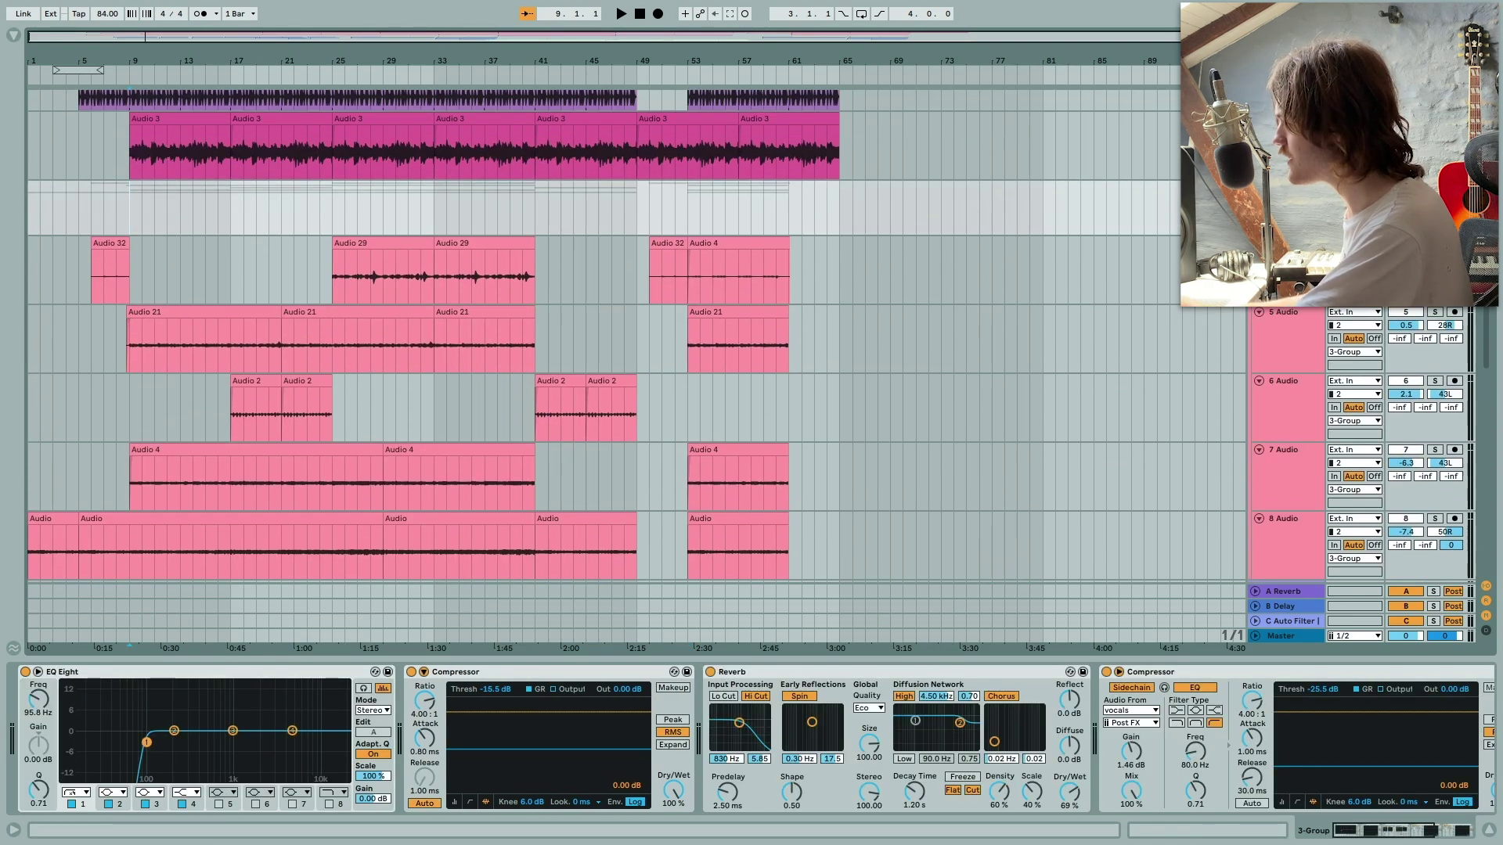
drag(130, 194, 230, 561)
key(space)
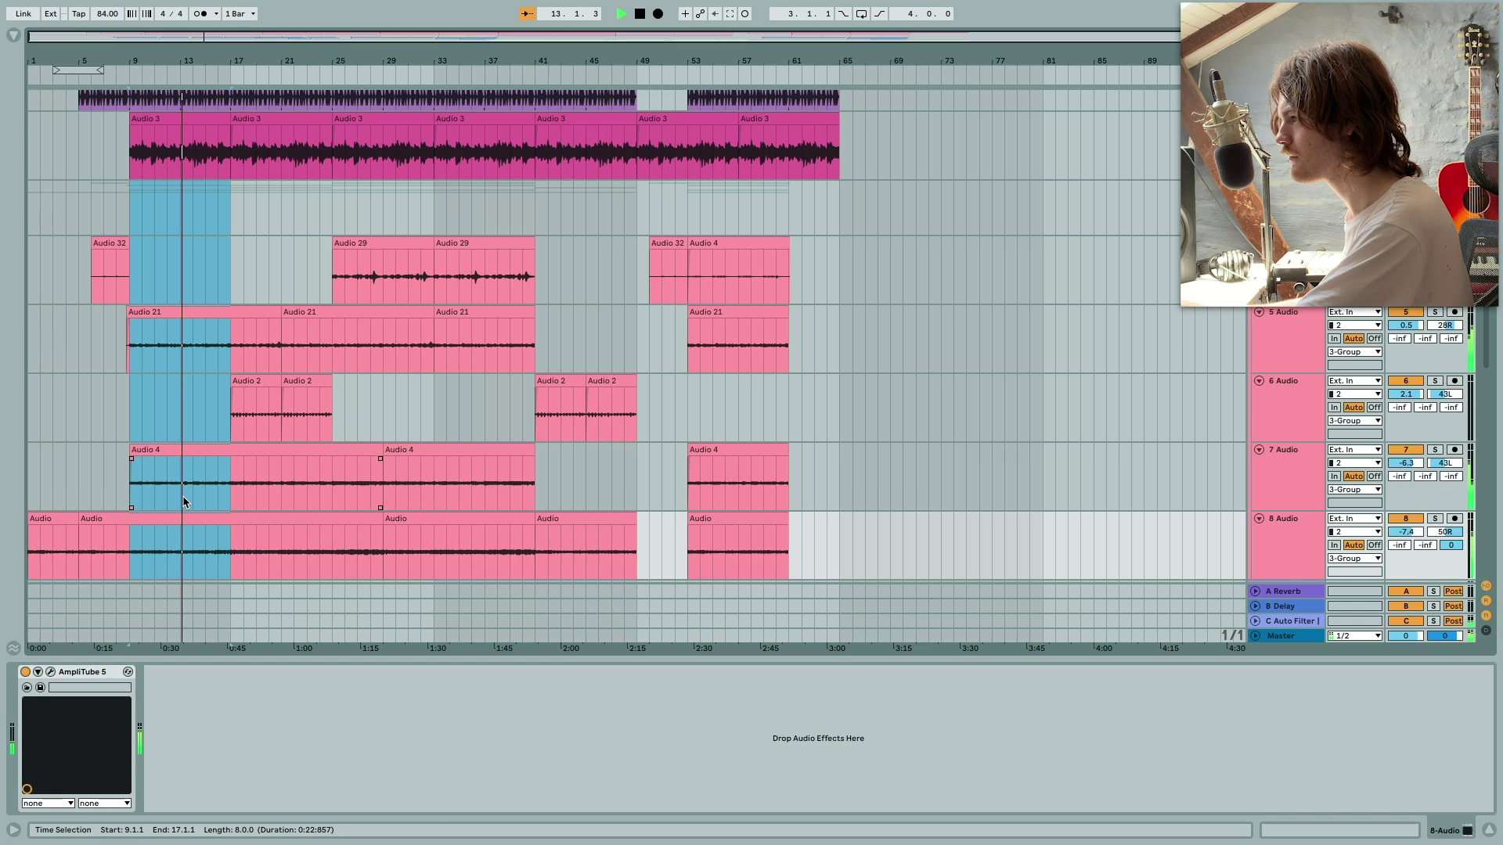
key(space)
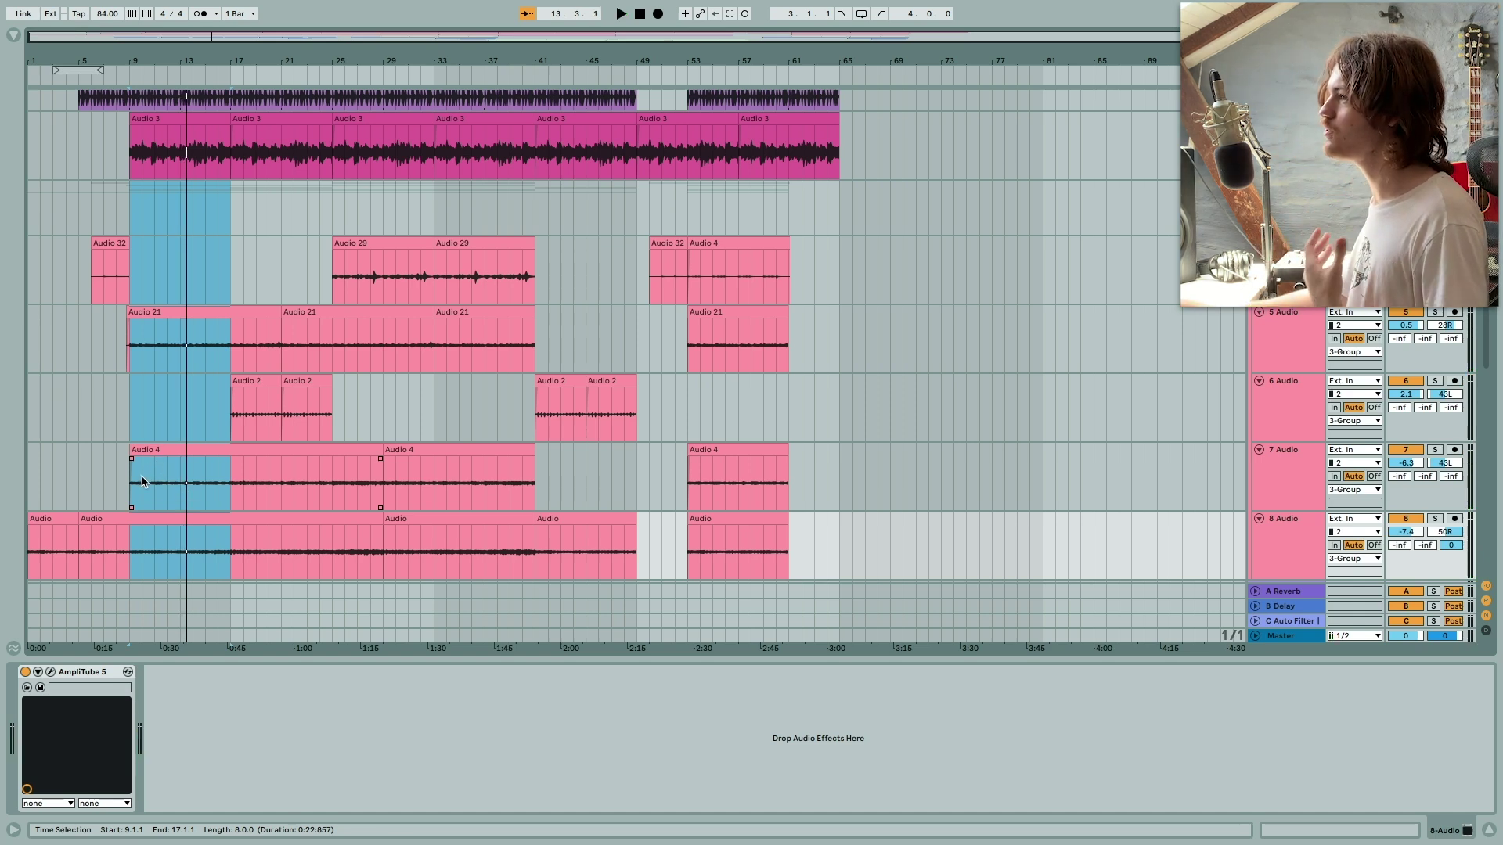
Solo the 12 Group track, place the insert marker on it at bar 25 and play it back from there.
key(alt+plus)
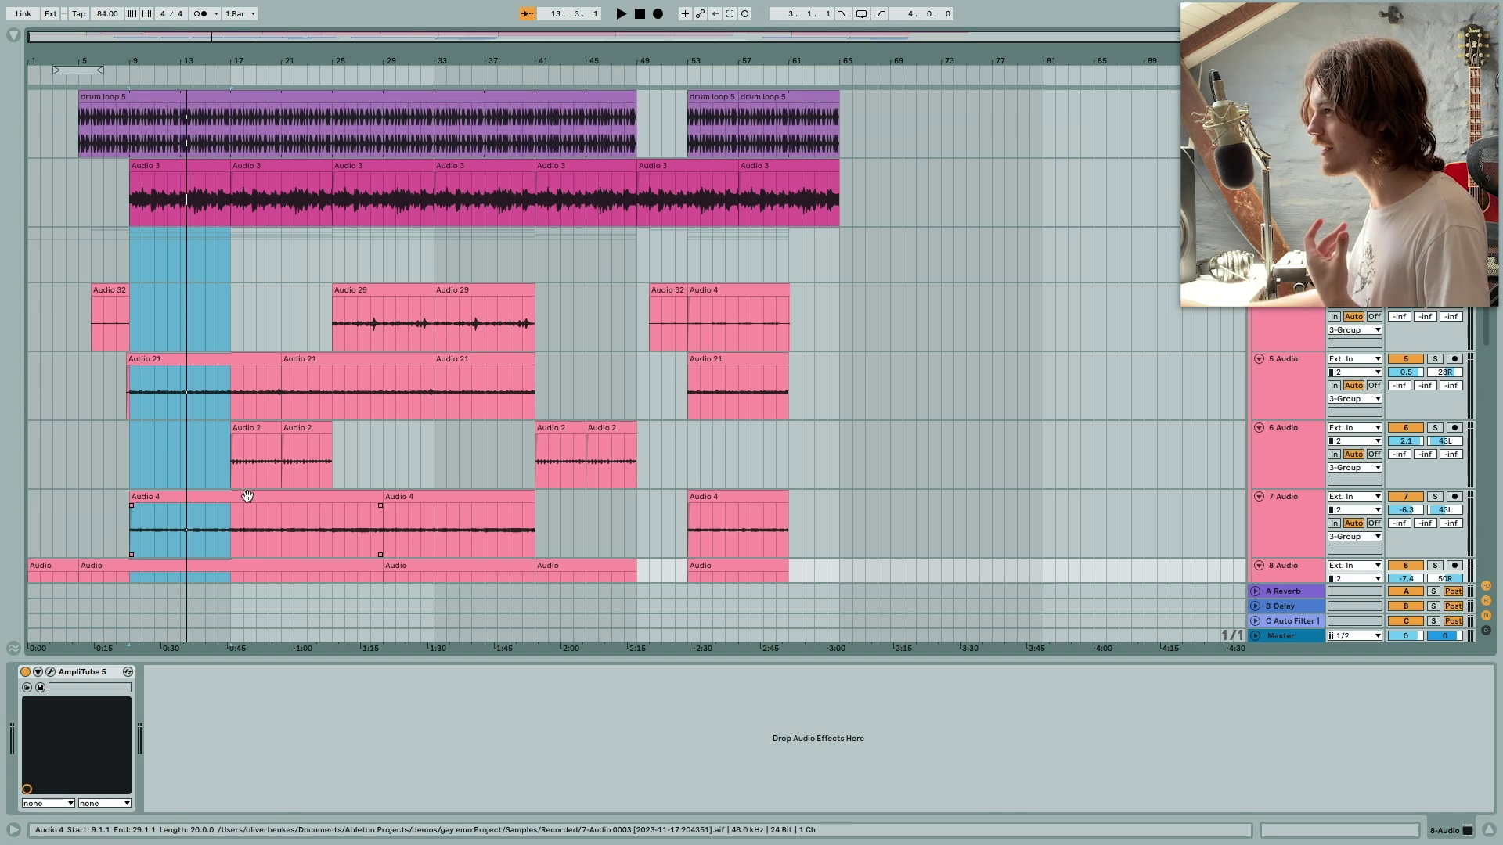
scroll(243, 486, down, 10)
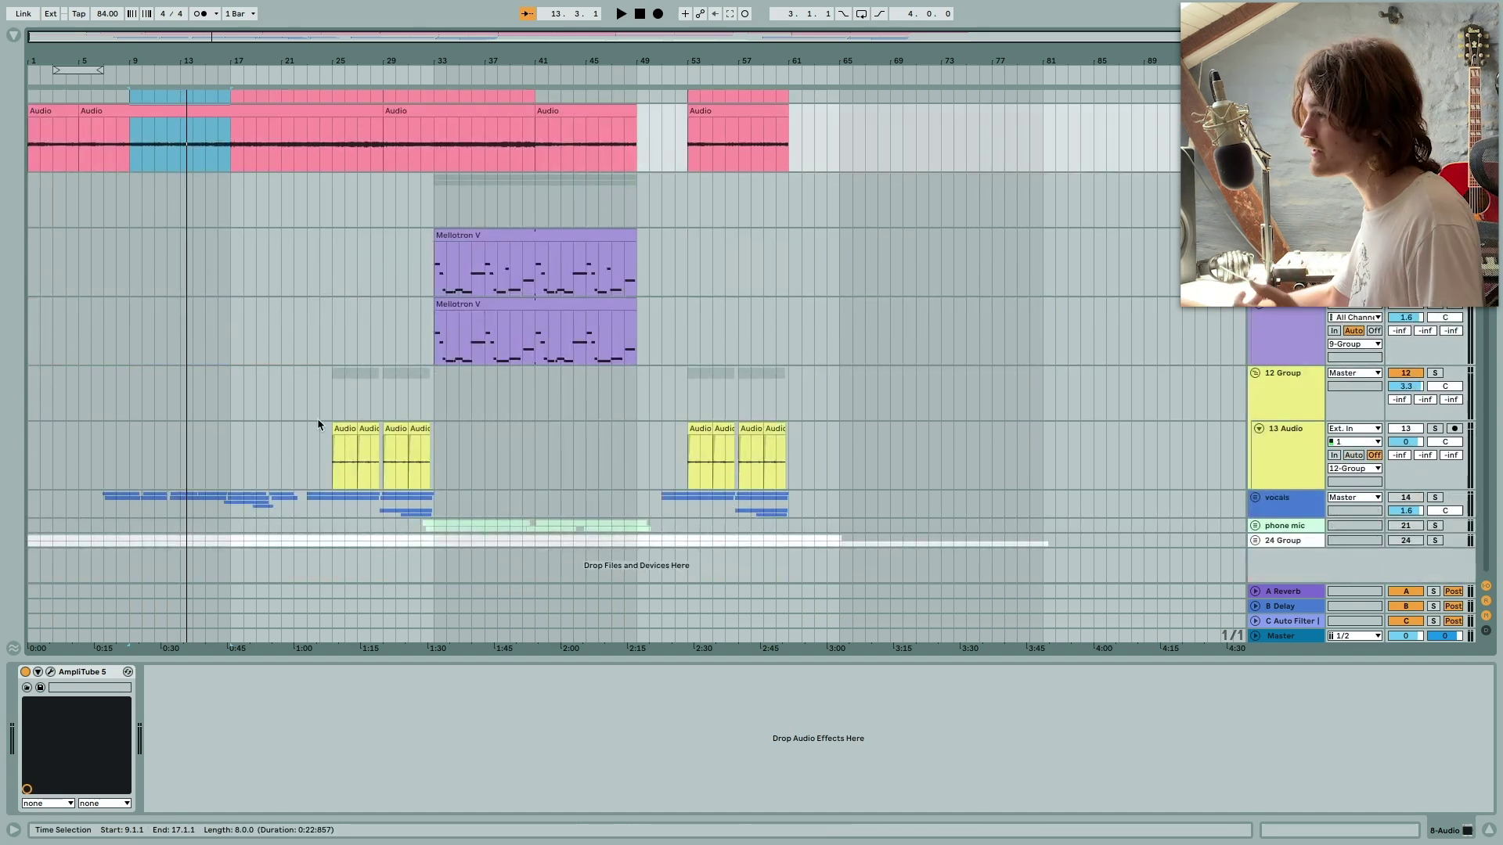
click(334, 345)
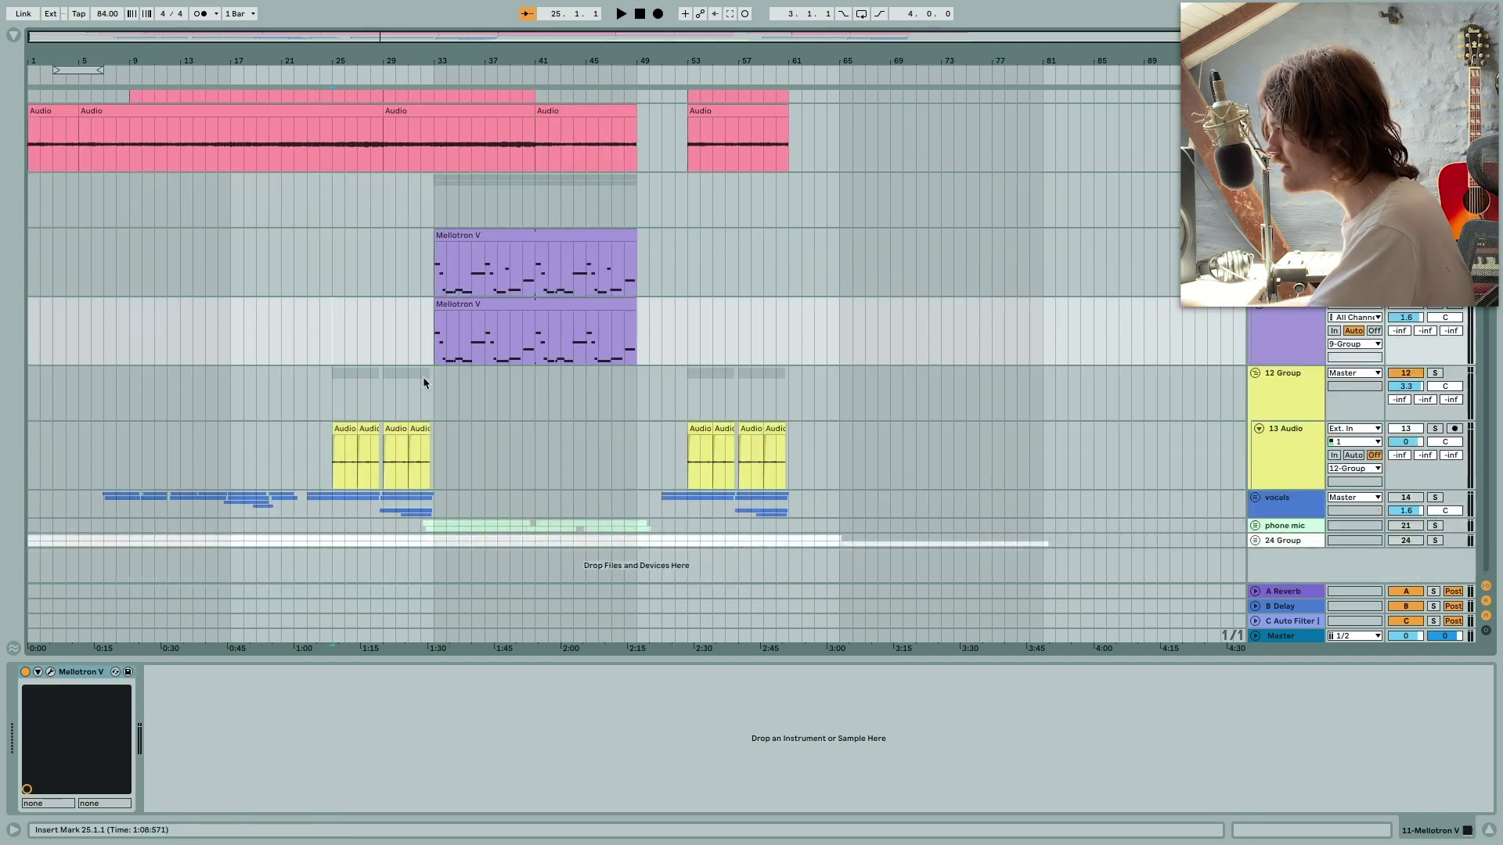
click(1437, 373)
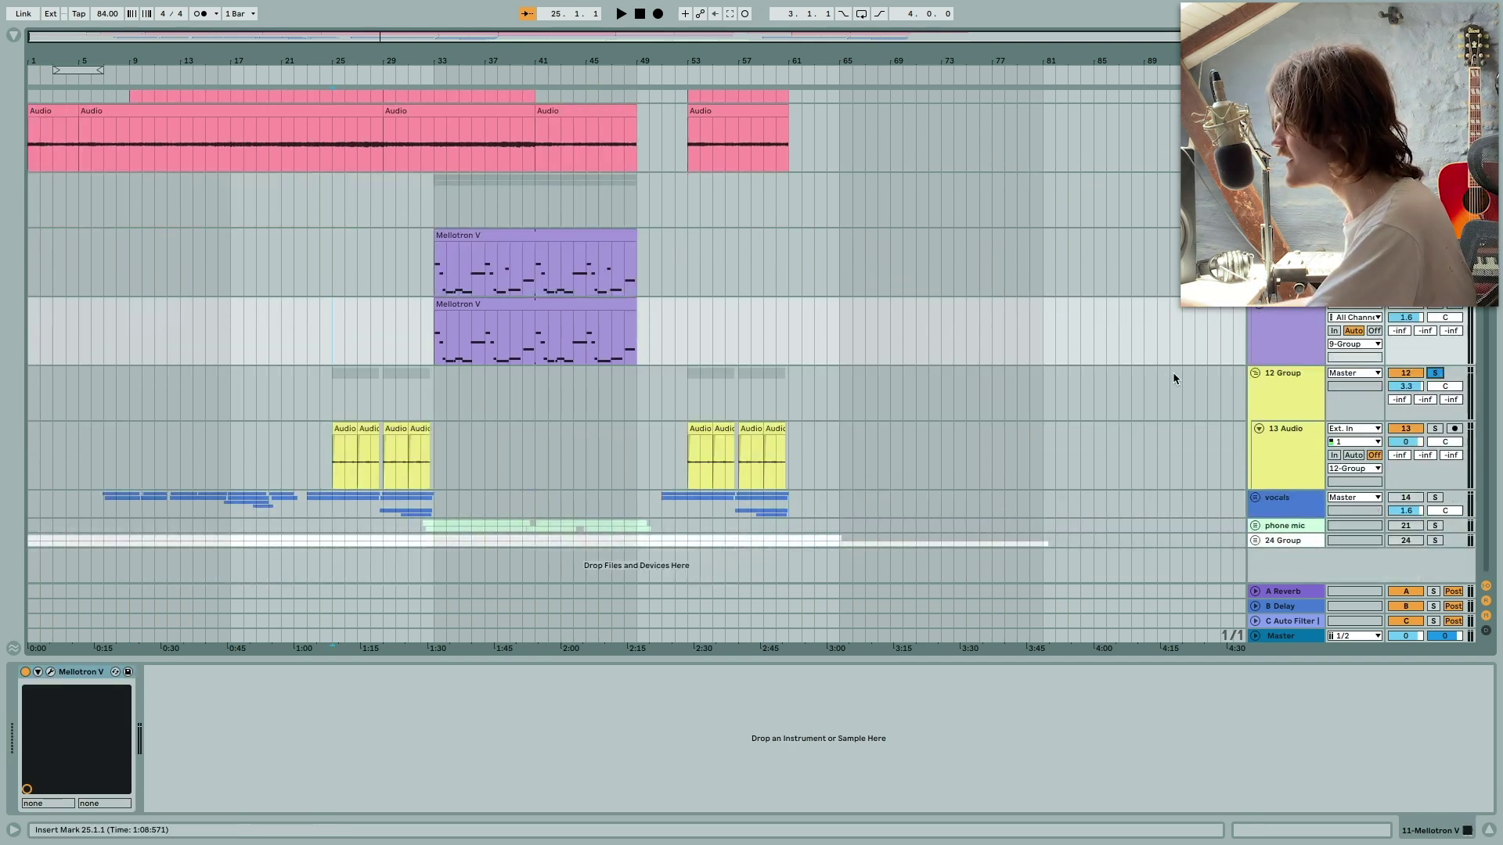
click(333, 389)
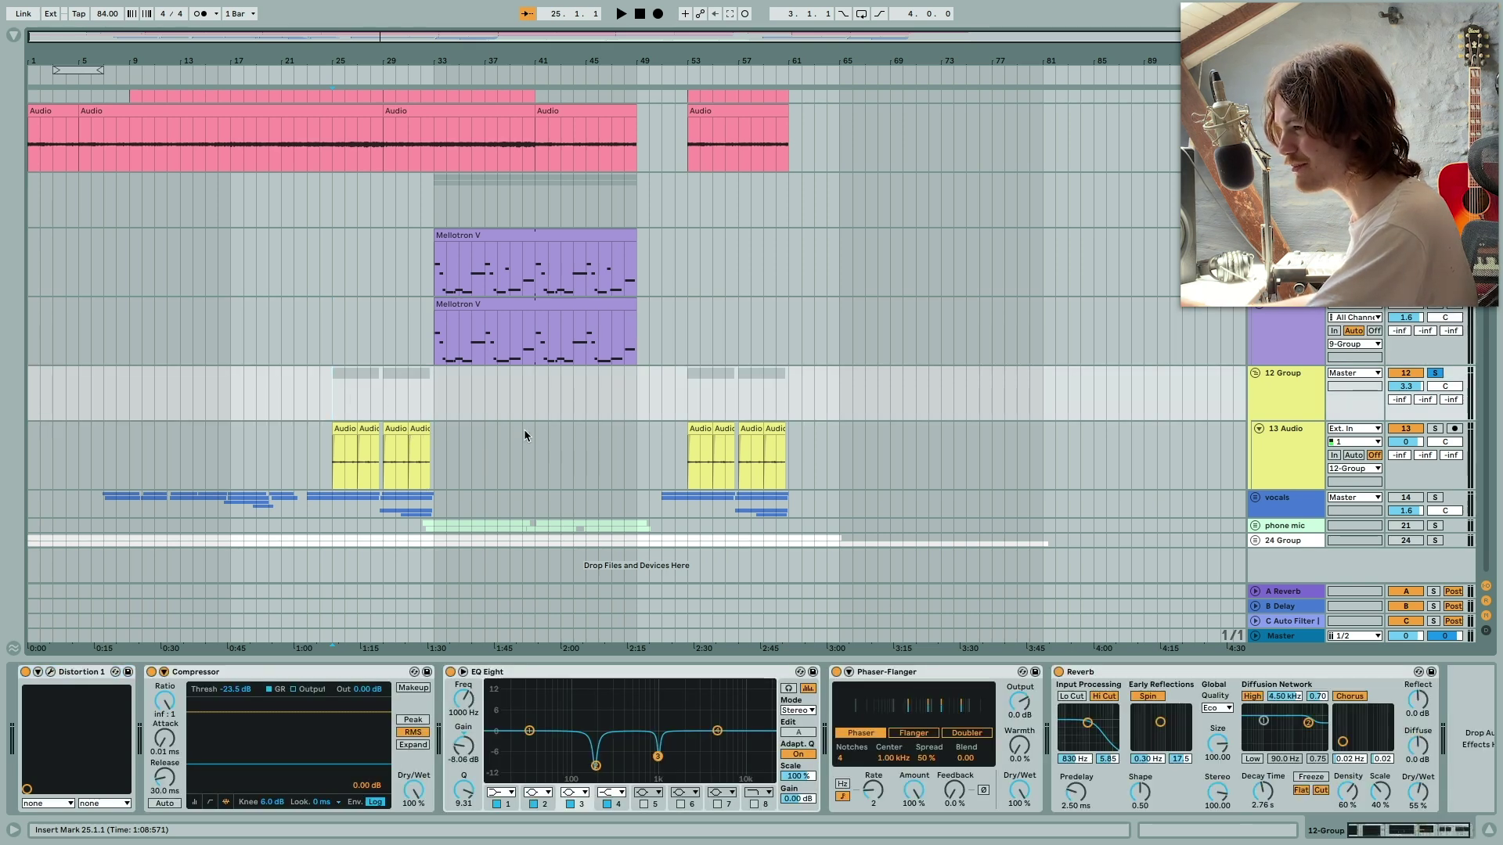
scroll(528, 430, up, 1)
scroll(526, 421, up, 2)
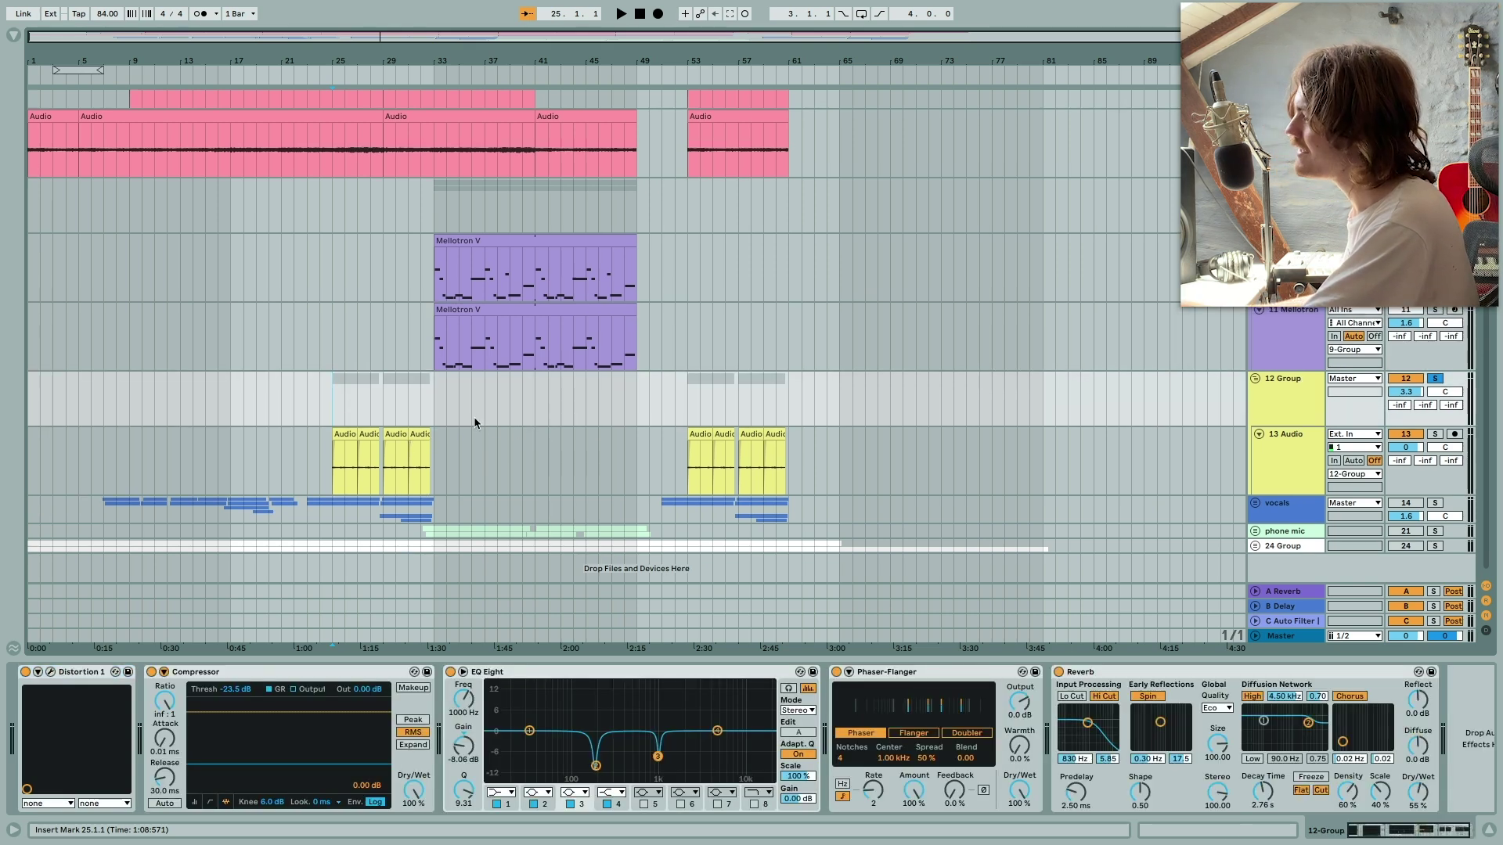
scroll(474, 420, down, 3)
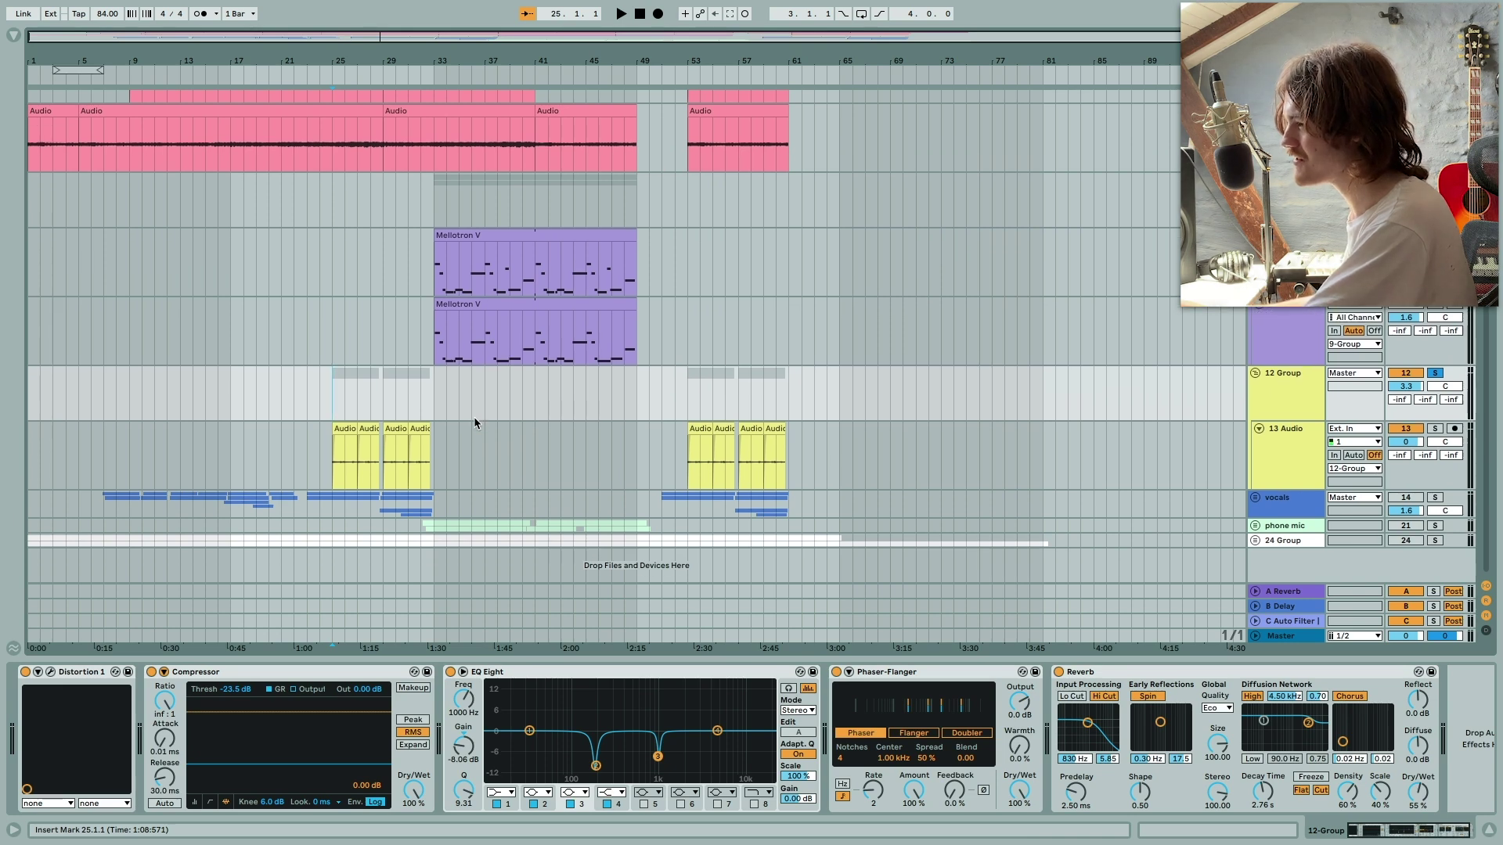
key(space)
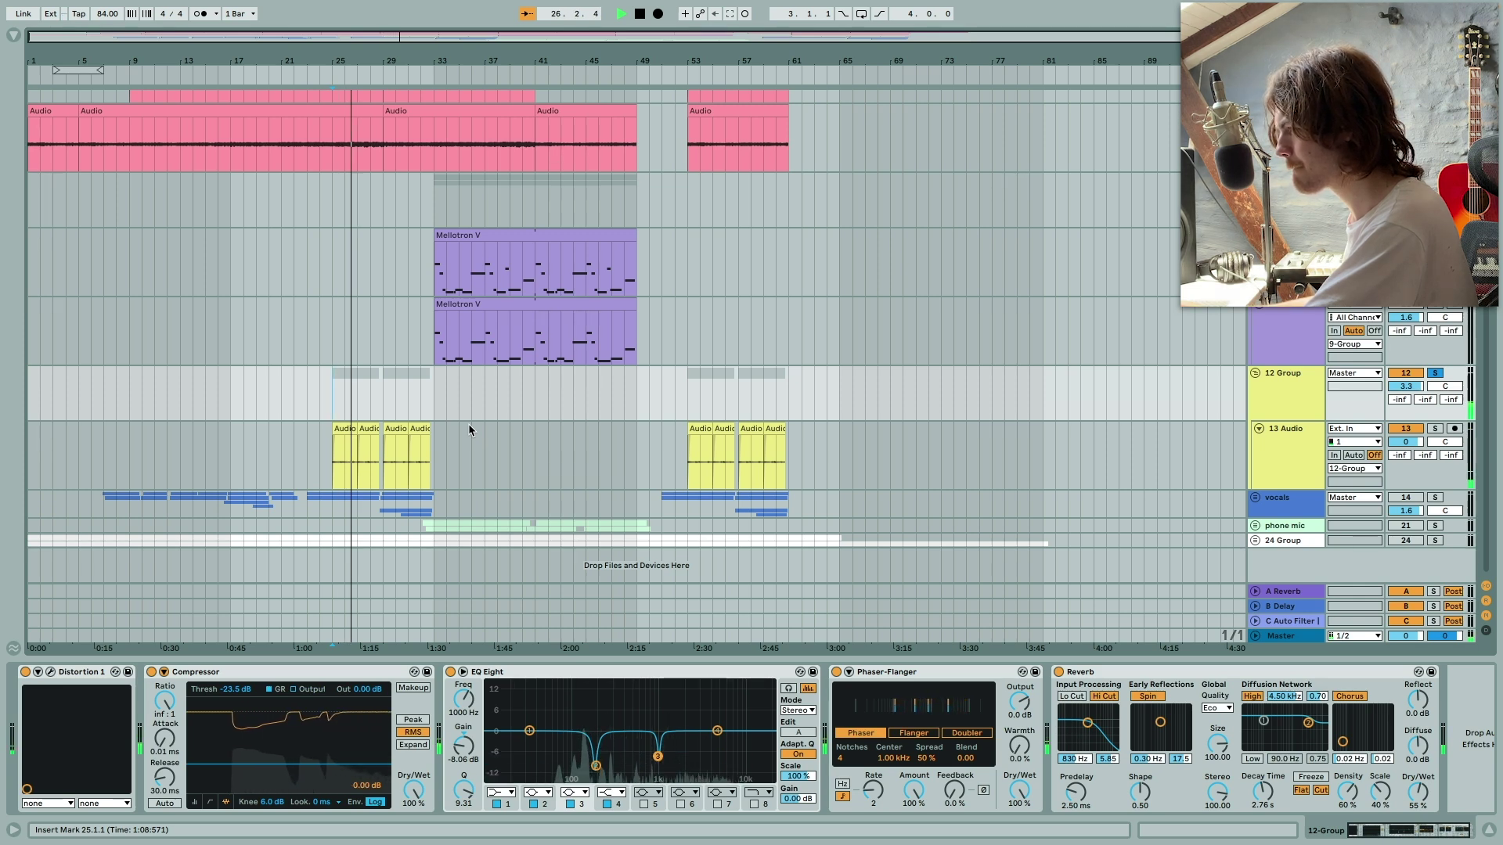
key(space)
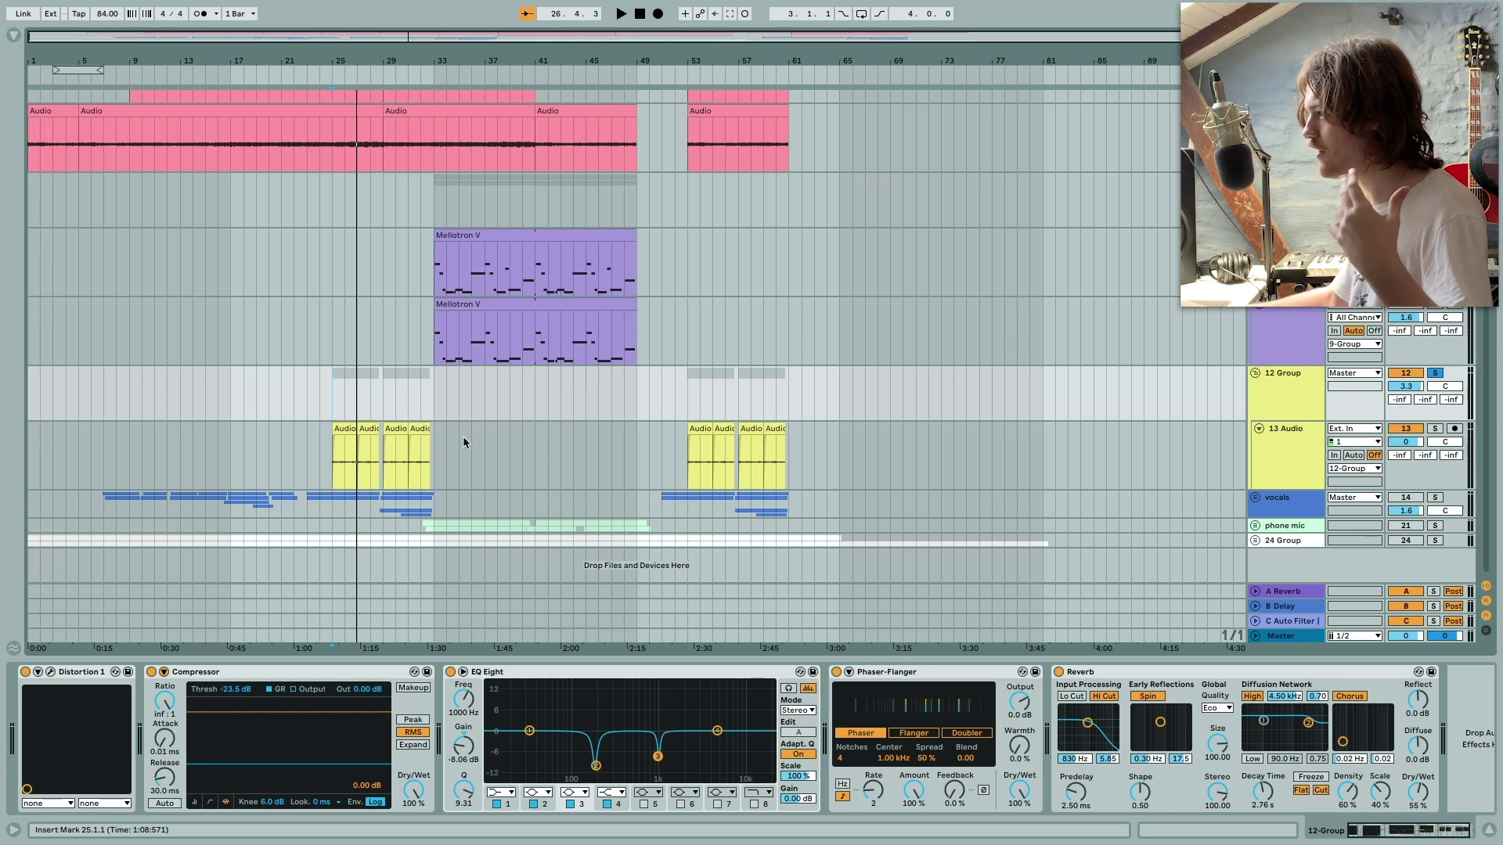
Select the first clip on 13 Audio and inspect the track's BritPre, UADx LA-2A and EQ Eight effects, closing the plug-in windows.
click(345, 428)
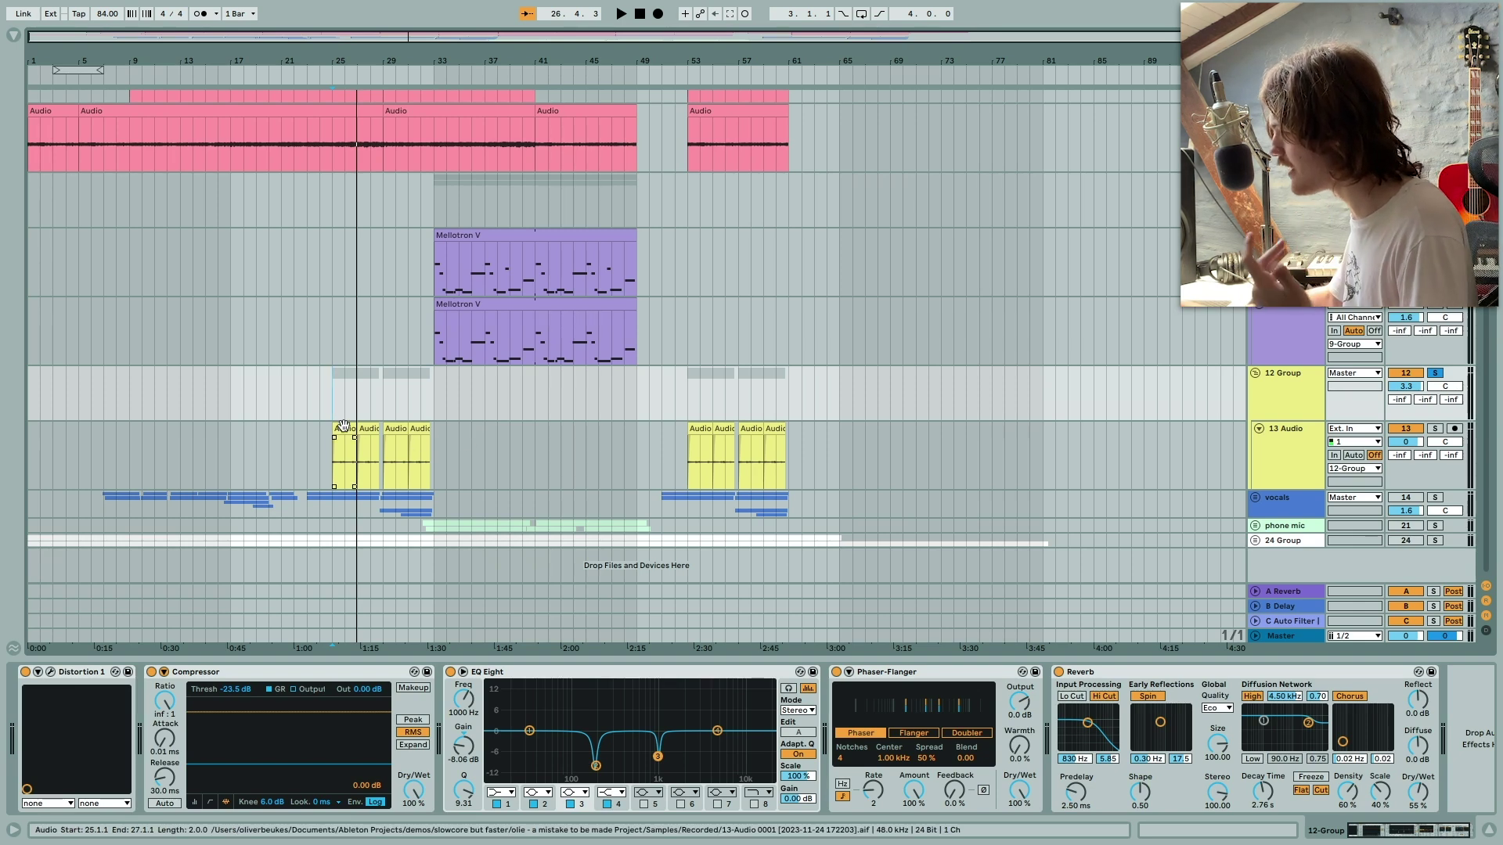
click(341, 429)
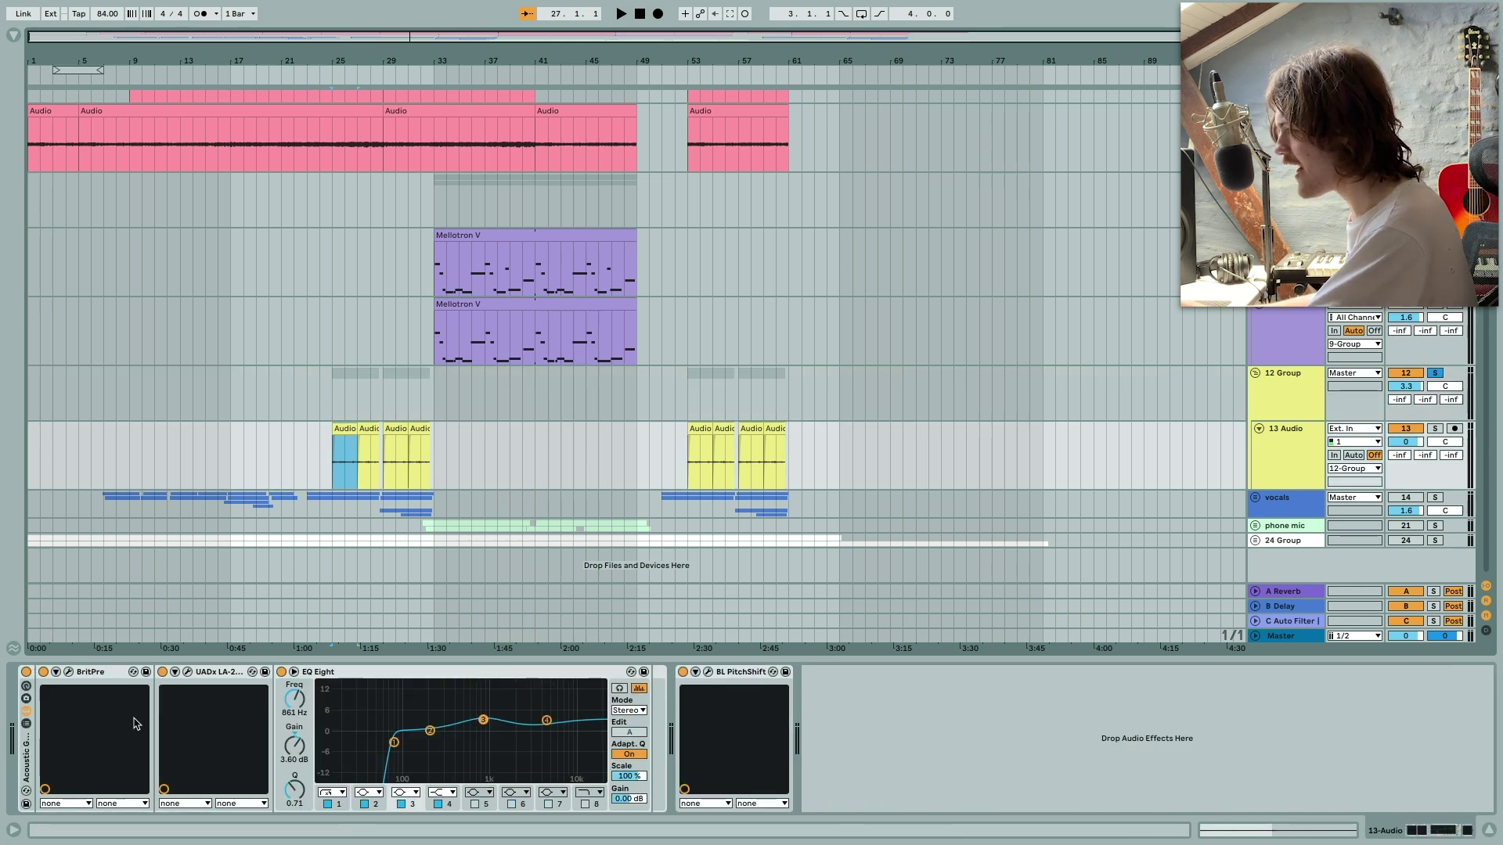
click(47, 757)
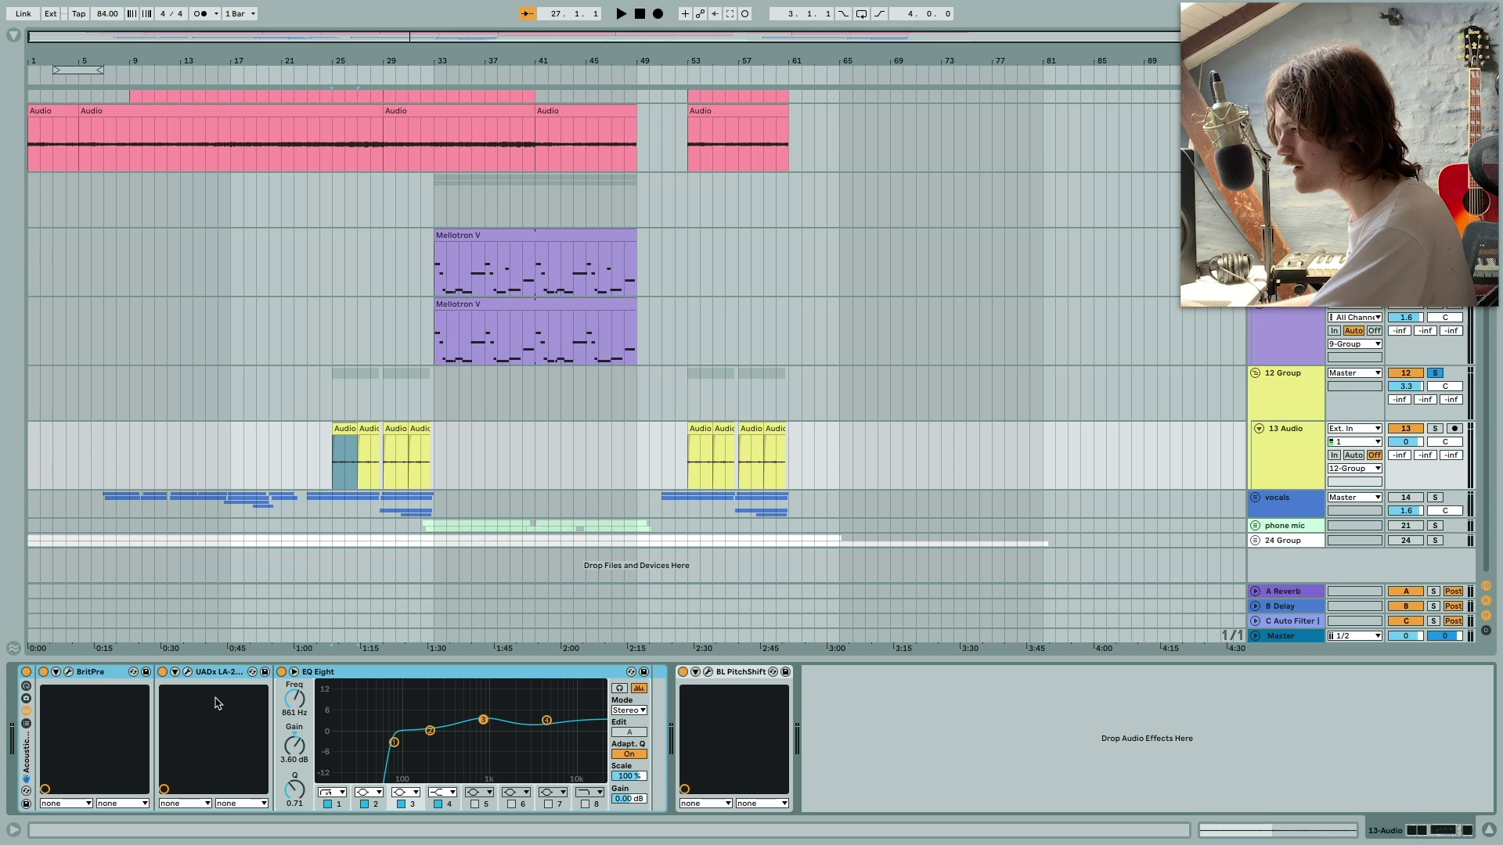
click(68, 672)
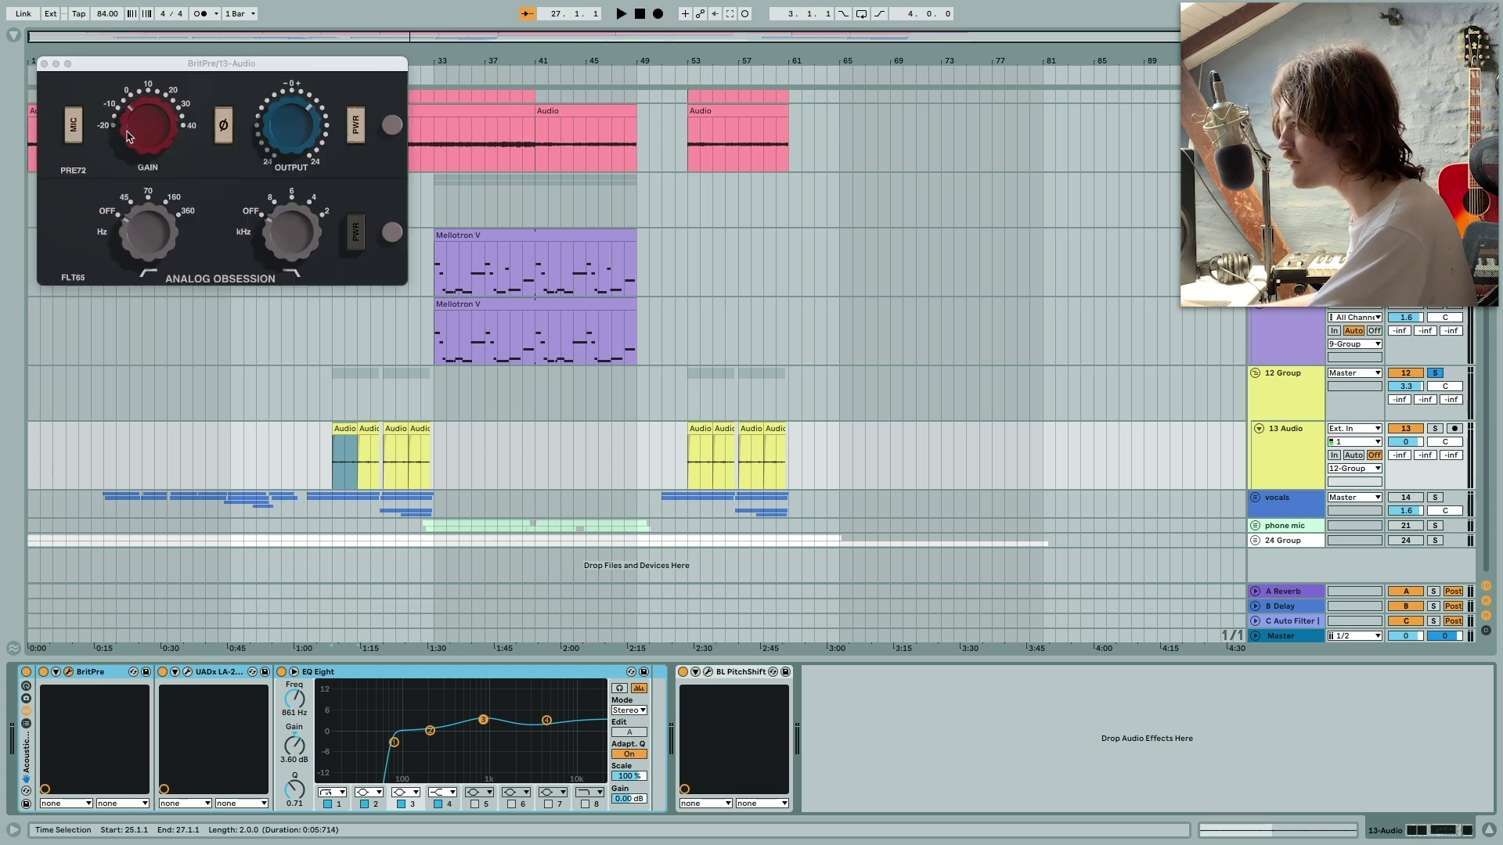
click(187, 671)
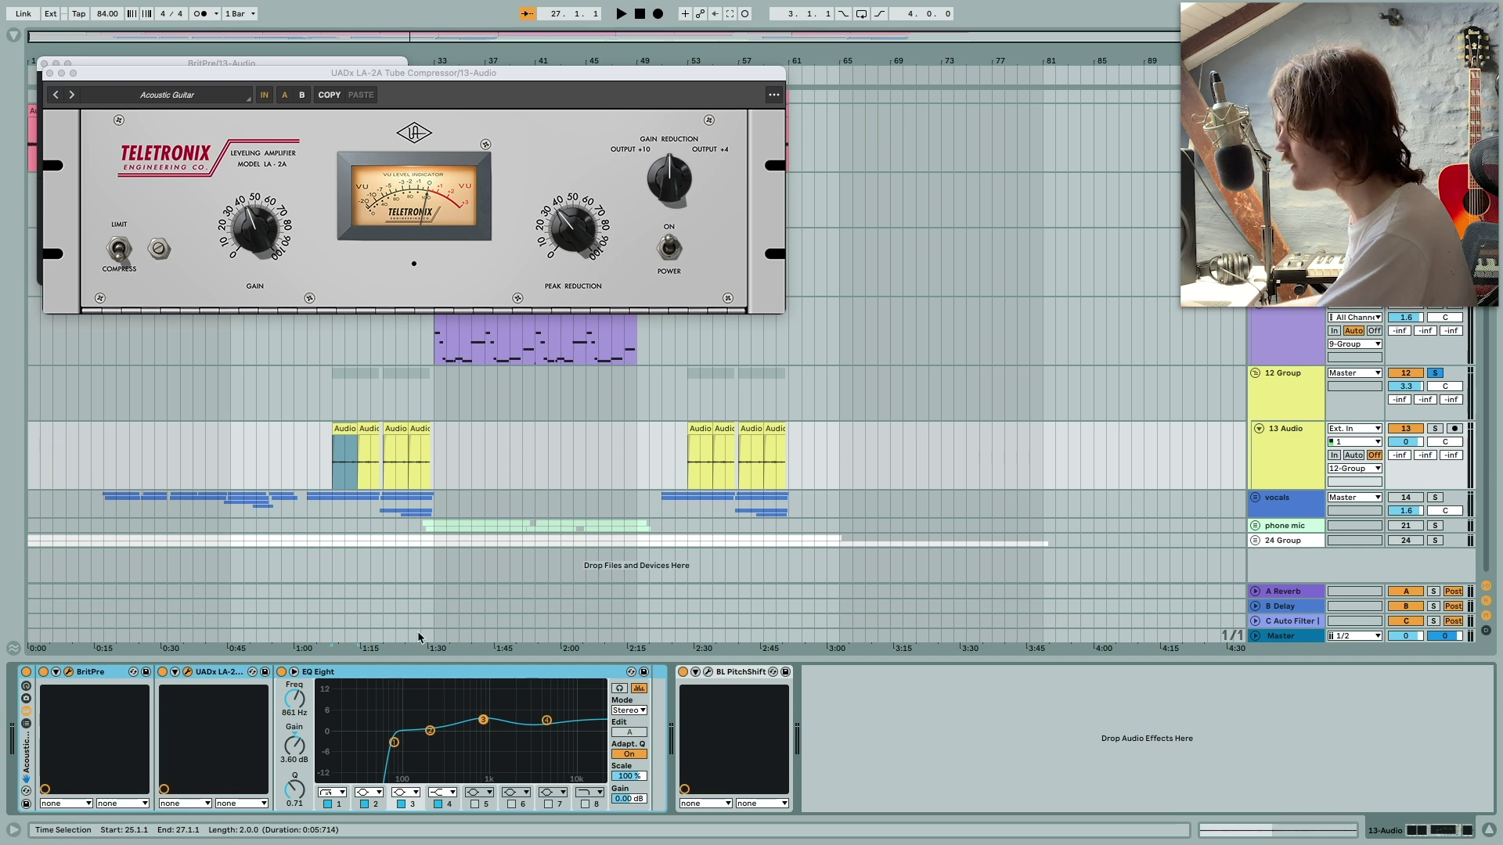
click(354, 676)
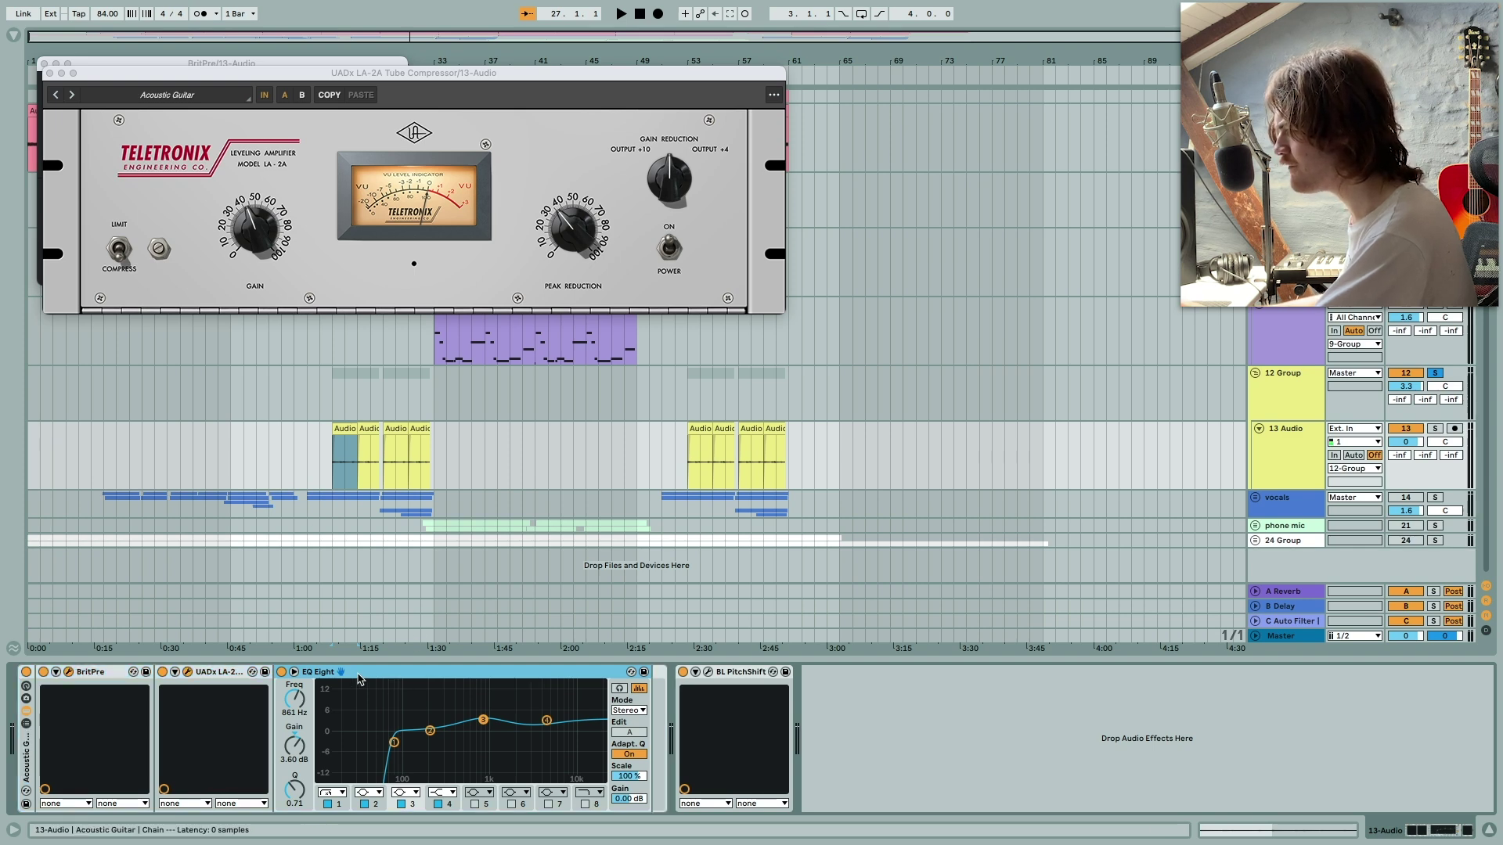
click(49, 73)
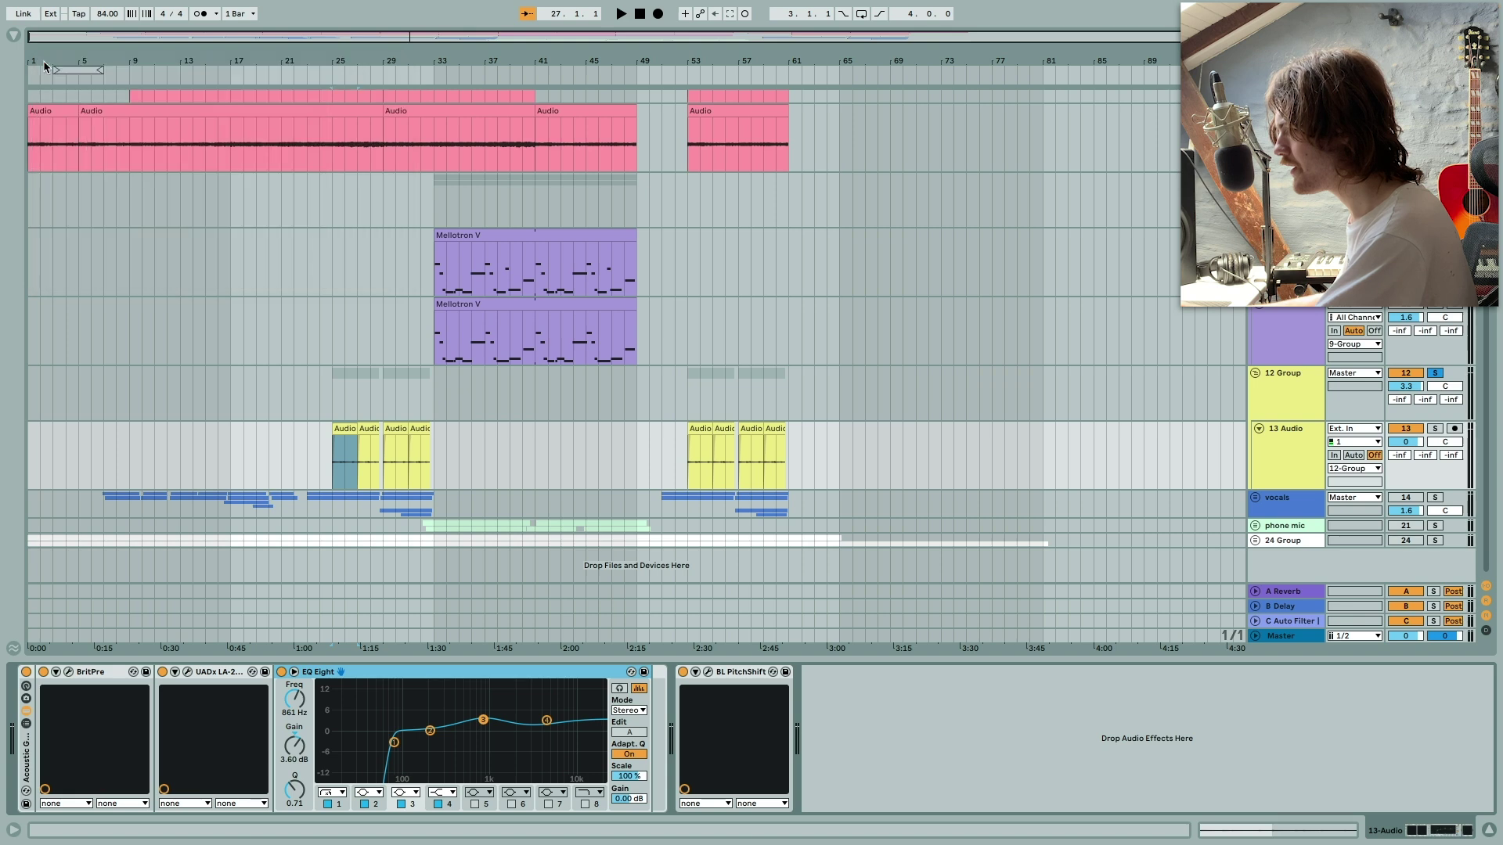
Select 12 Group at bar 25 and inspect its Distortion 1, Compressor, EQ Eight and Phaser-Flanger effects.
click(330, 398)
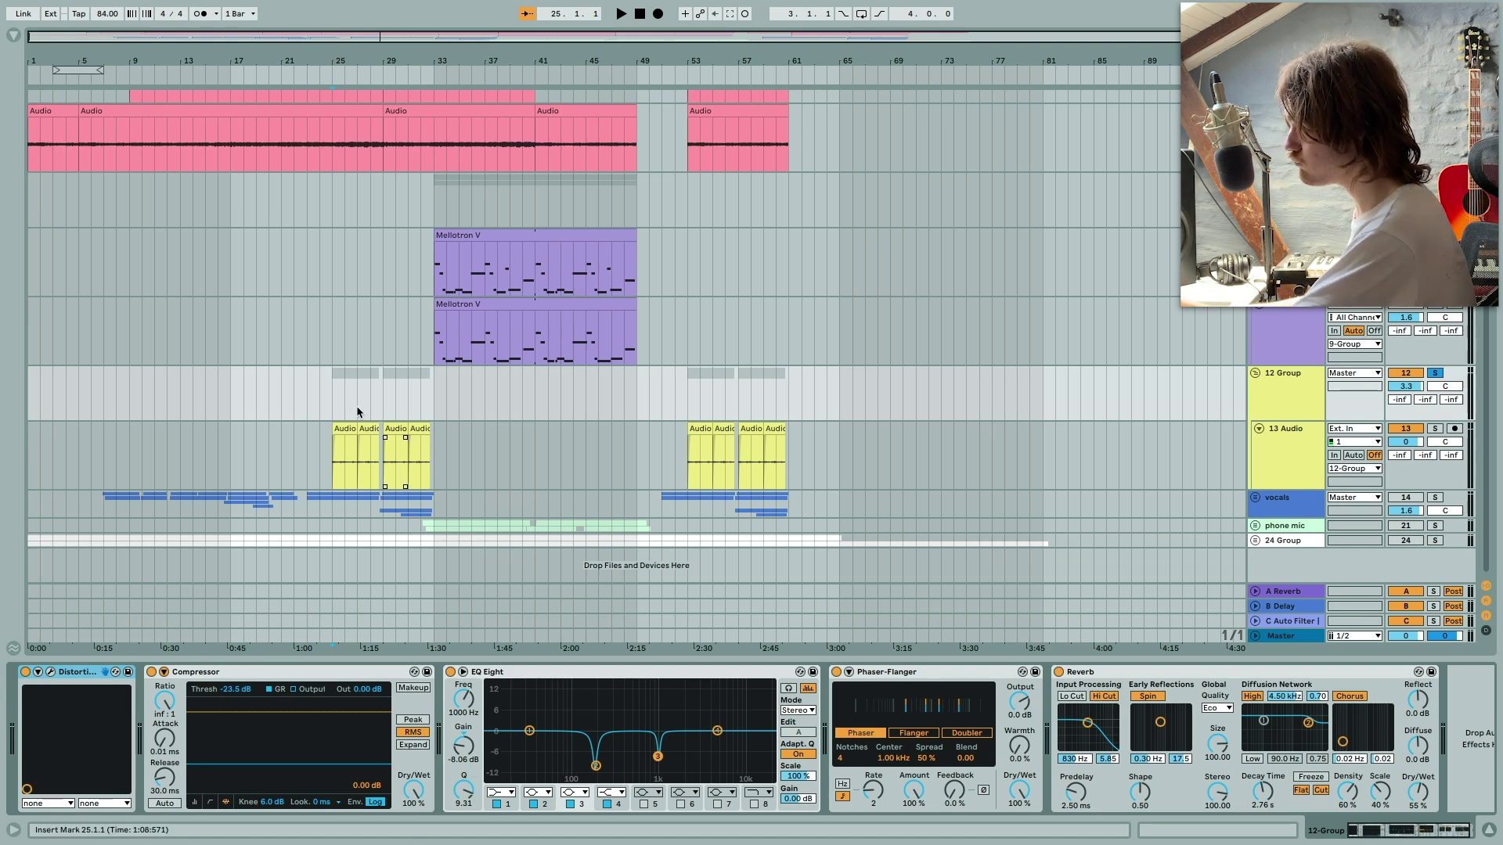
click(331, 397)
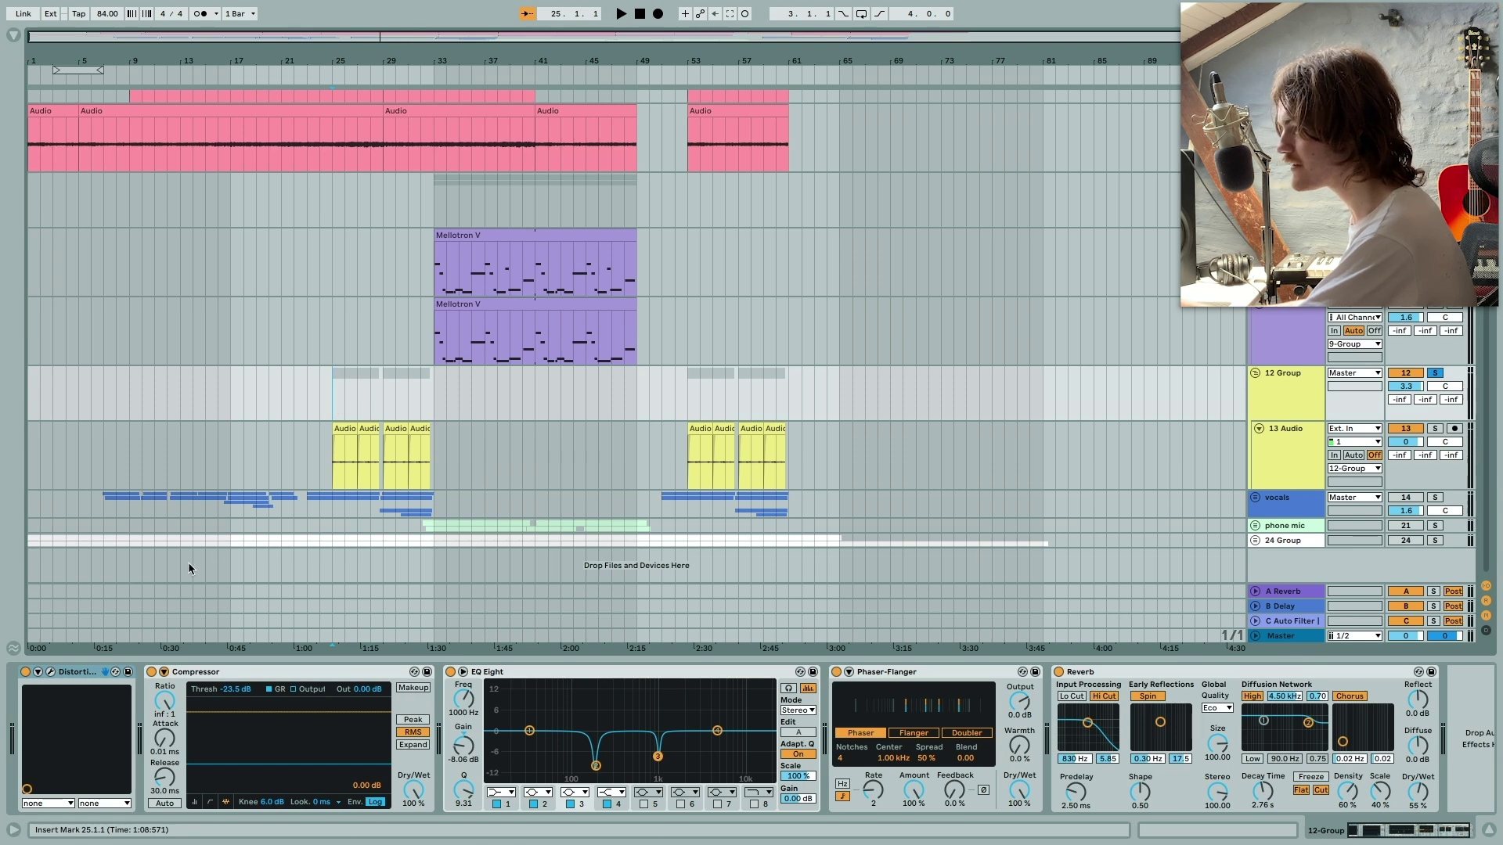
click(51, 671)
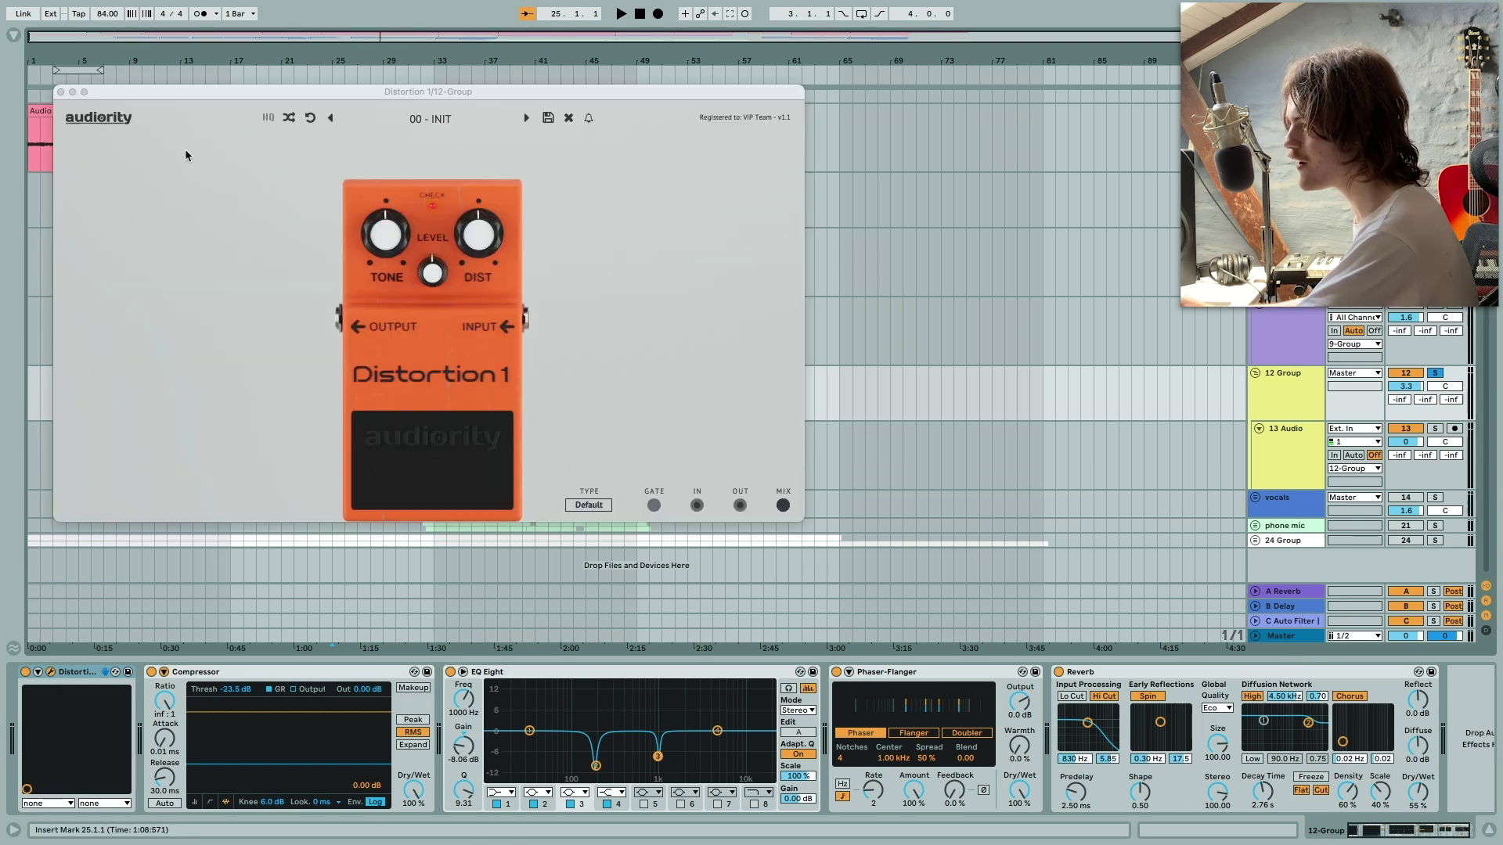
click(60, 92)
click(200, 671)
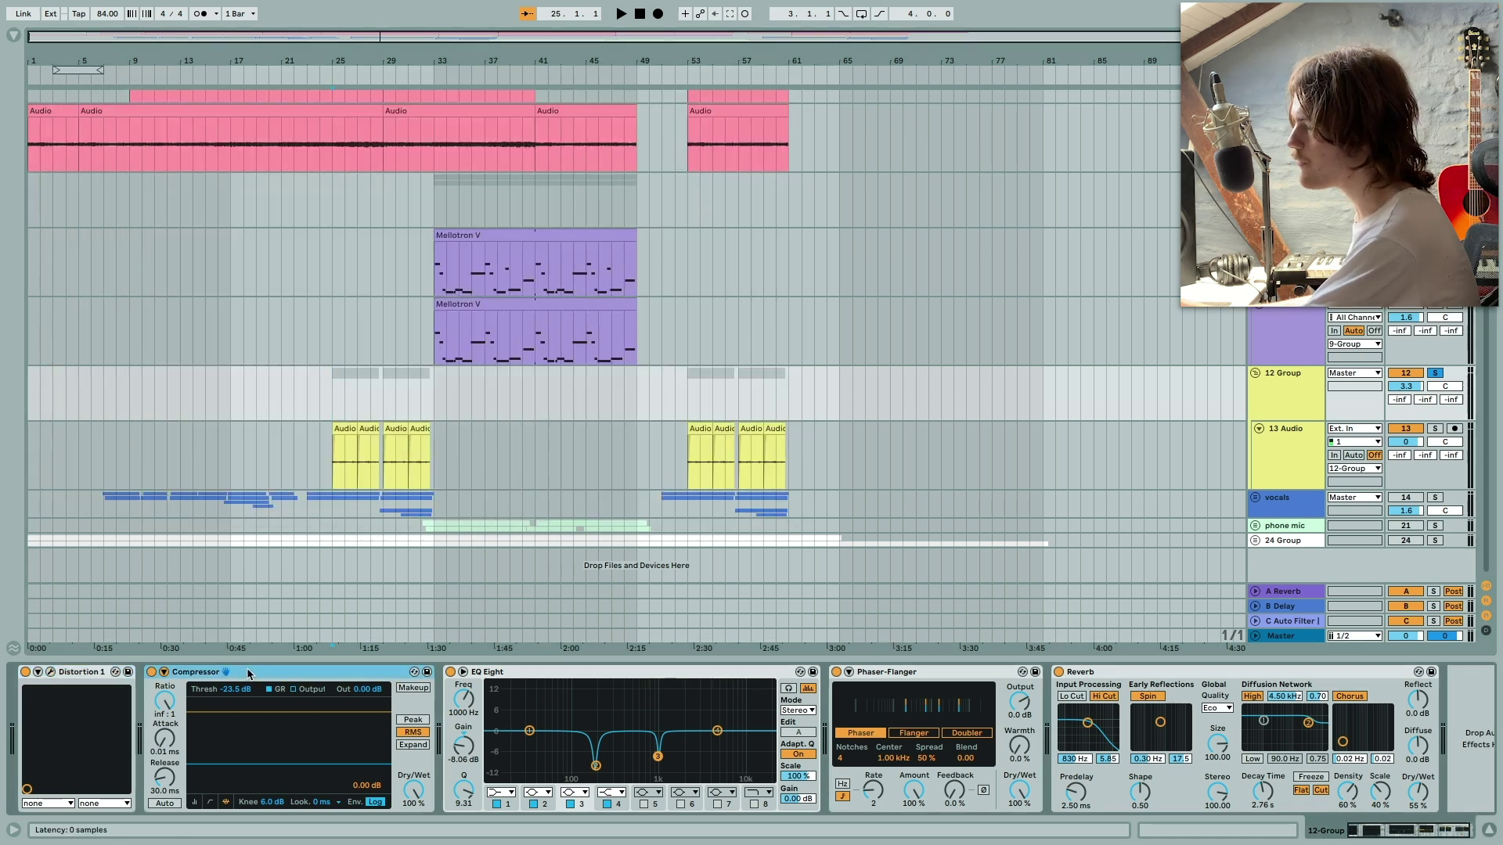
click(543, 673)
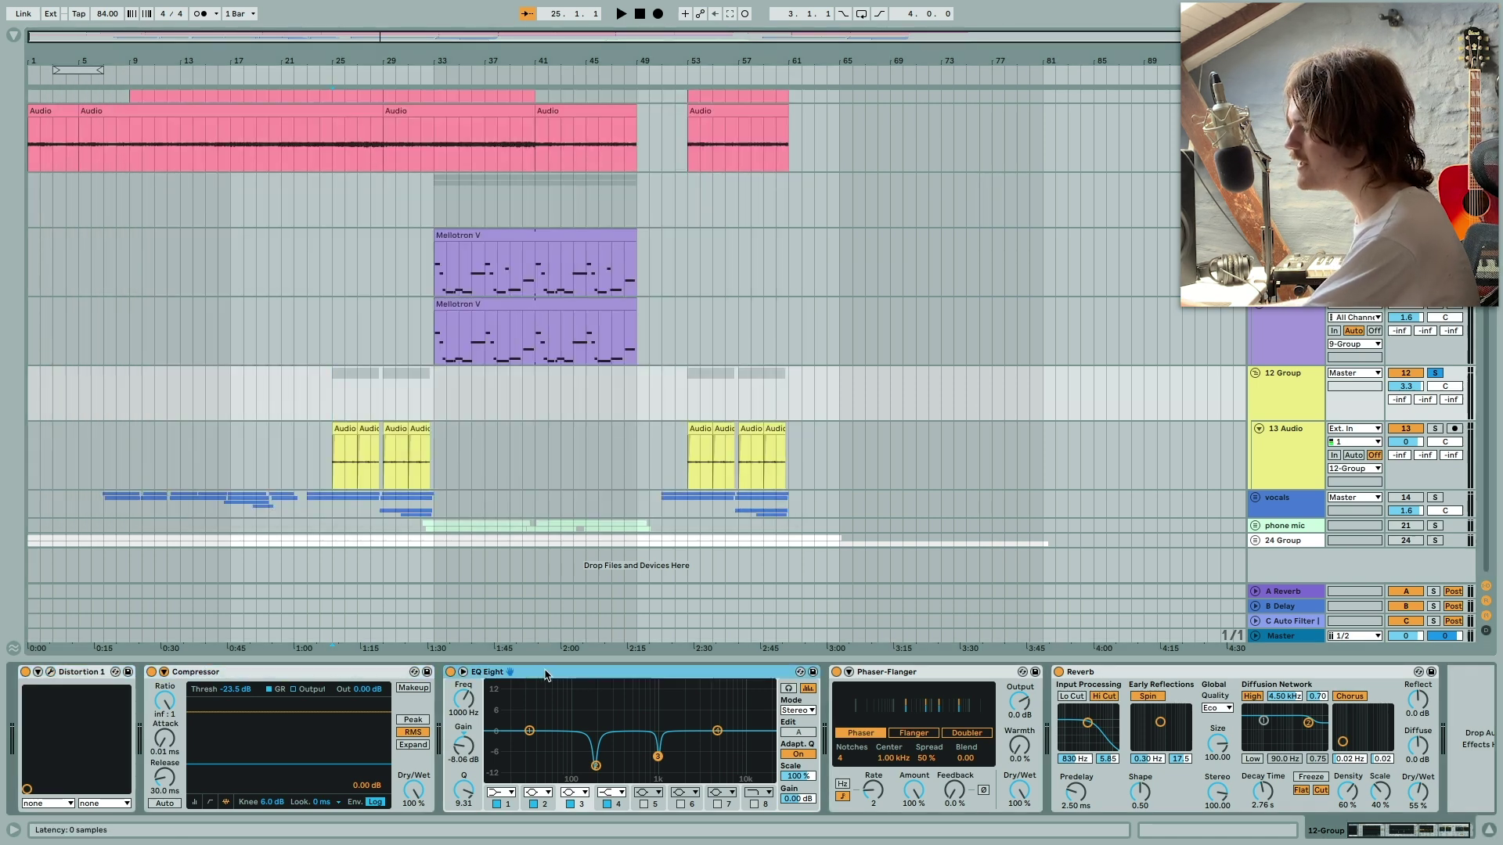
click(908, 673)
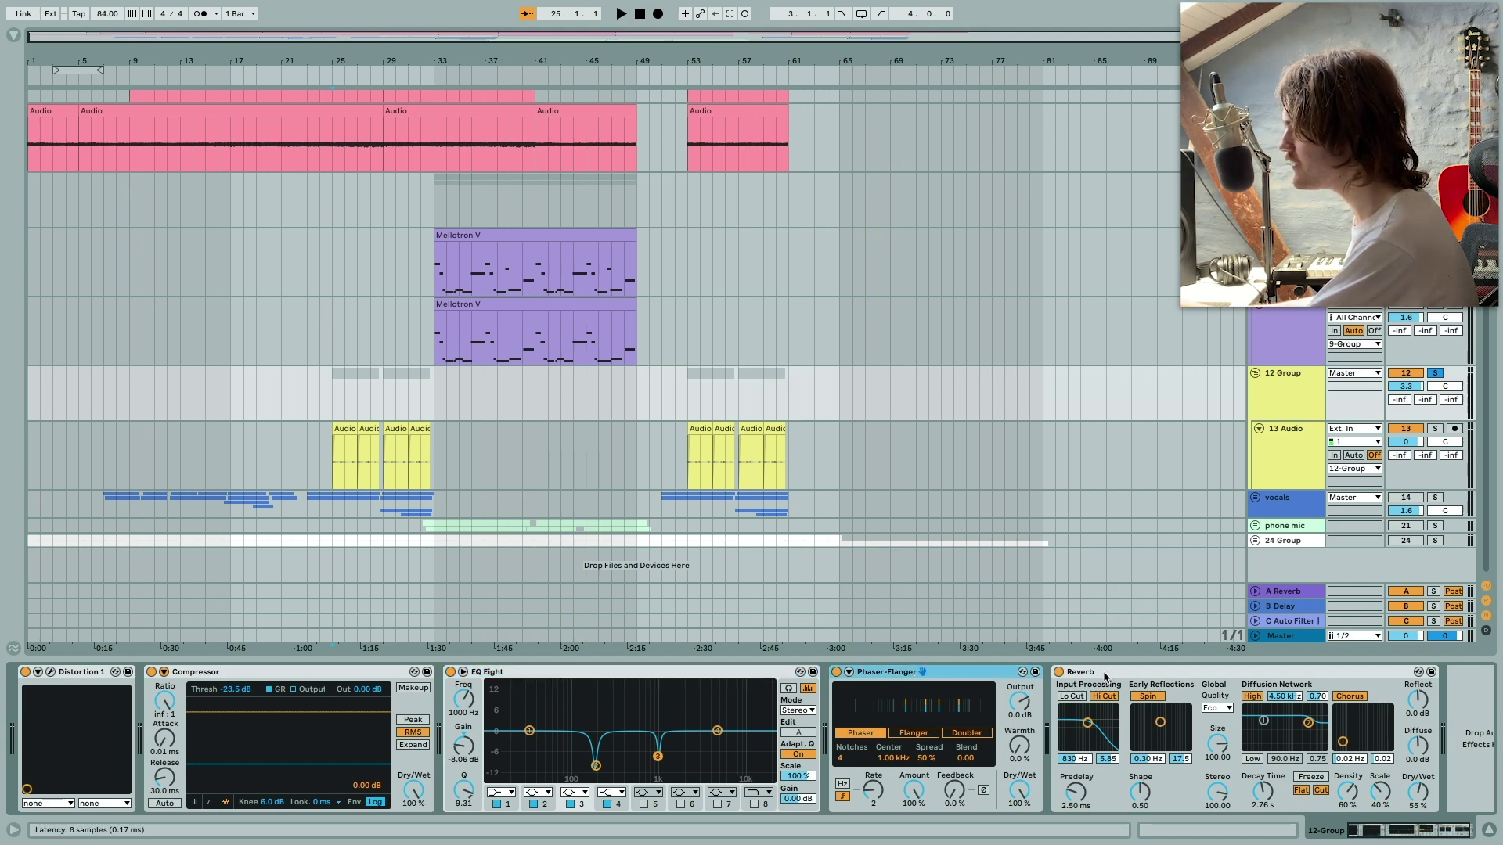
Select bars 33 to 49 across 9 Group and both Mellotron tracks, and look at each track's clip in turn.
scroll(521, 462, up, 3)
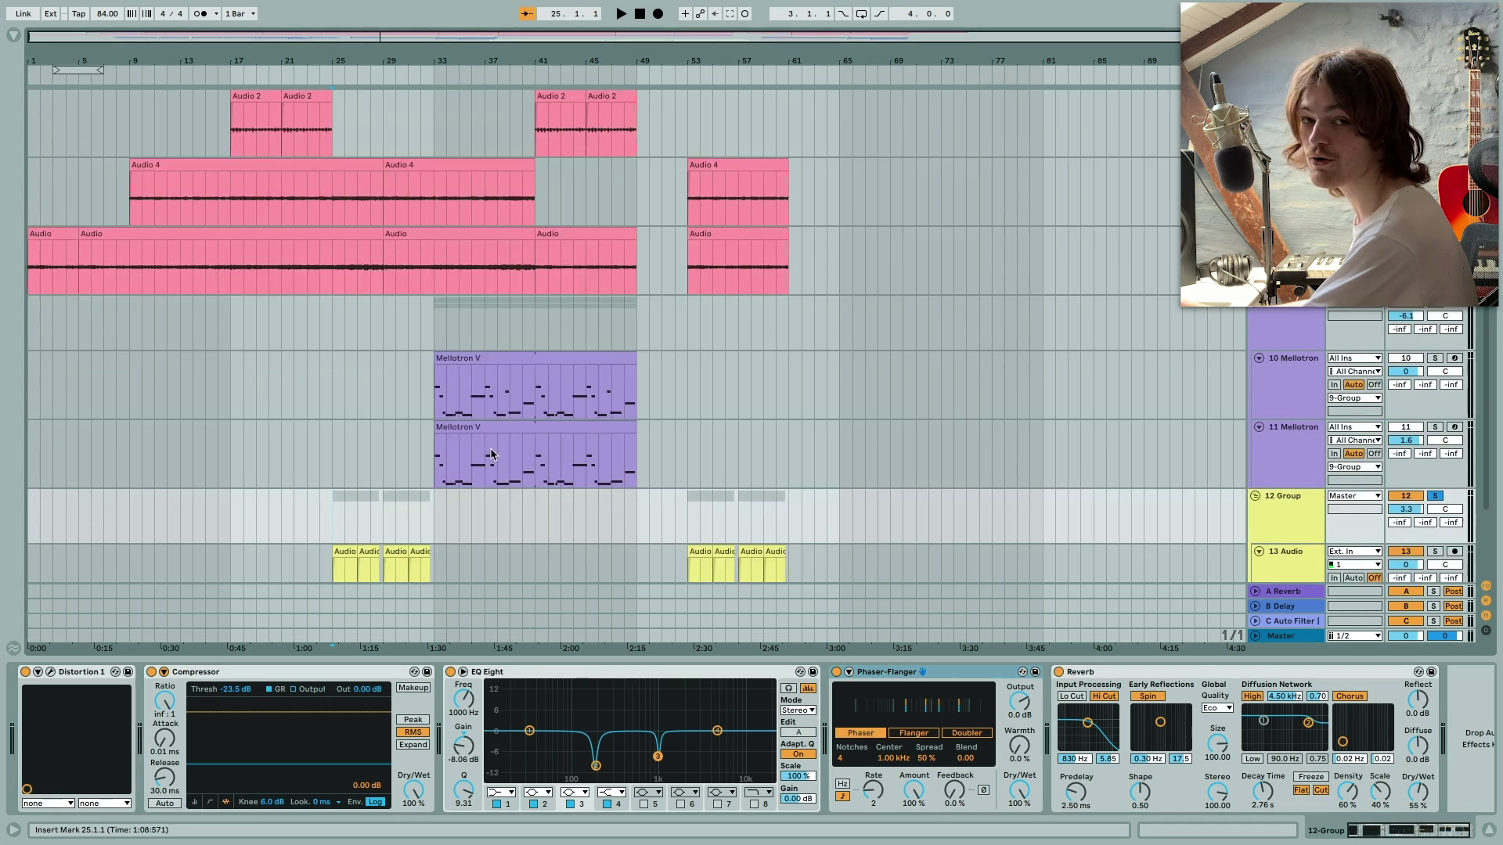
click(432, 322)
shift+click(637, 407)
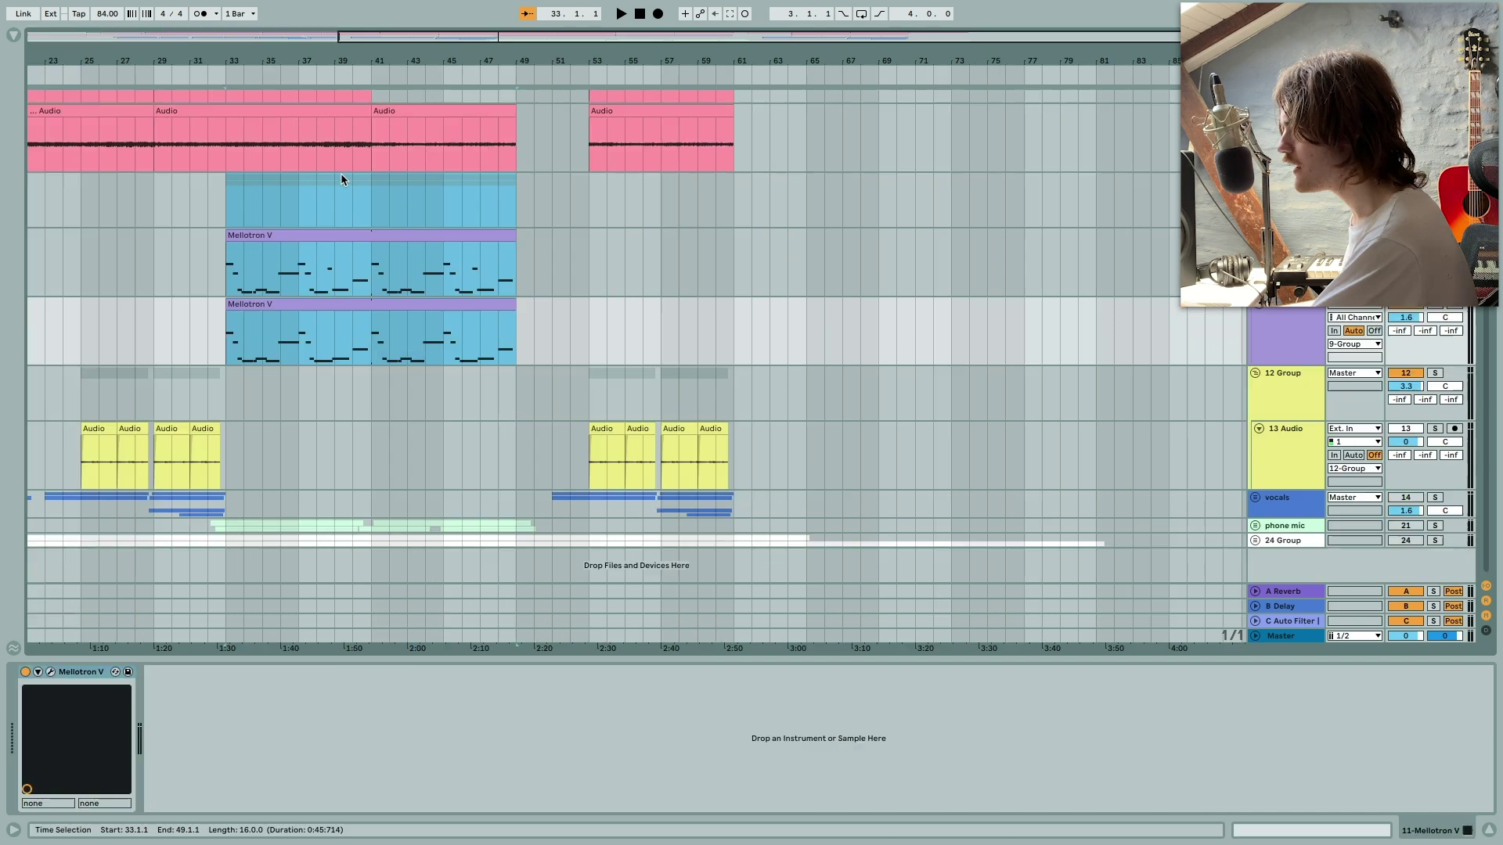
click(310, 234)
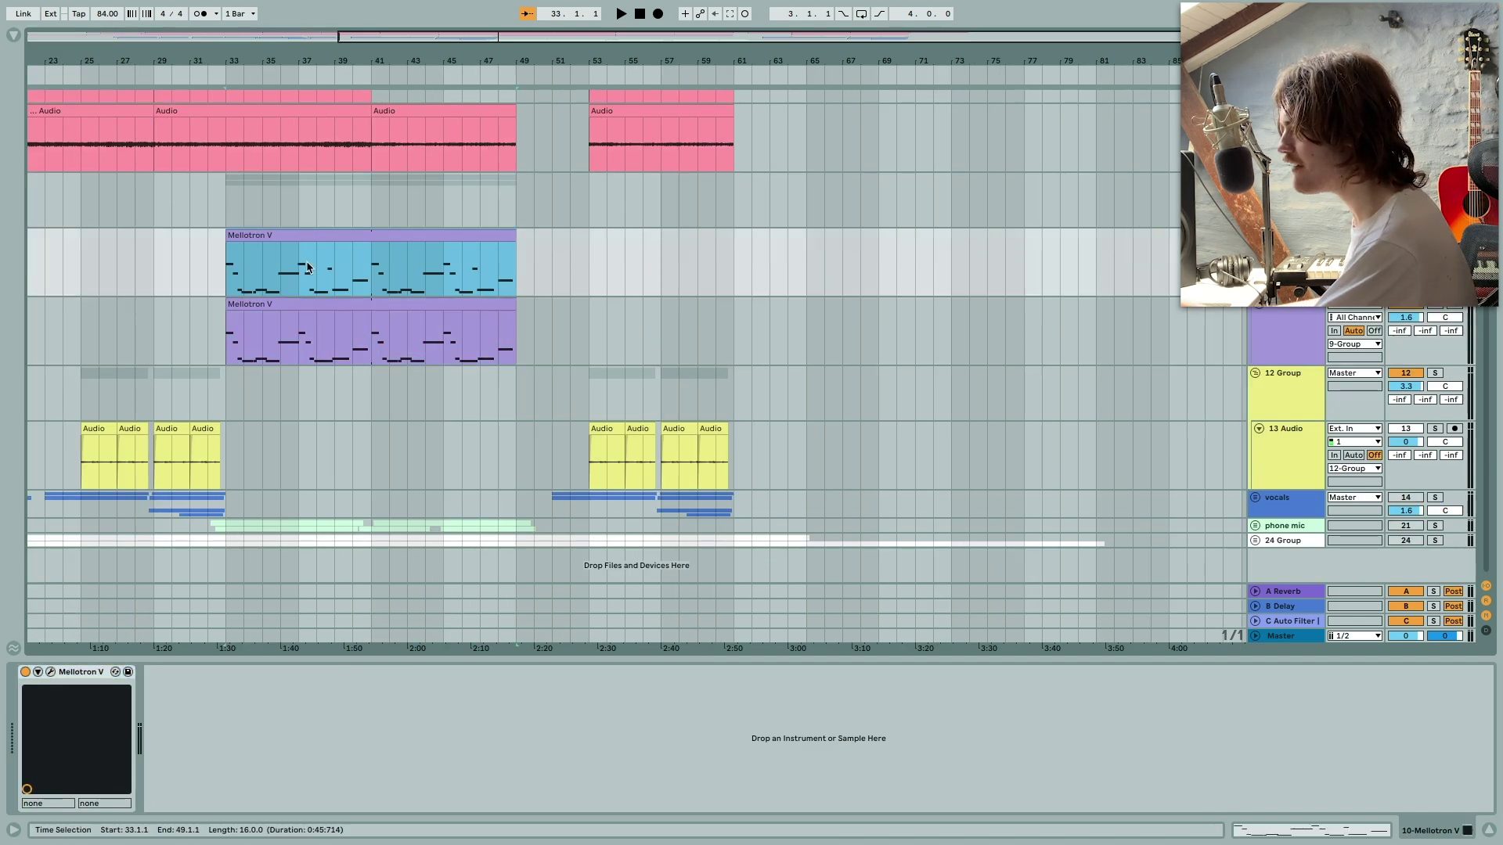
key(Down)
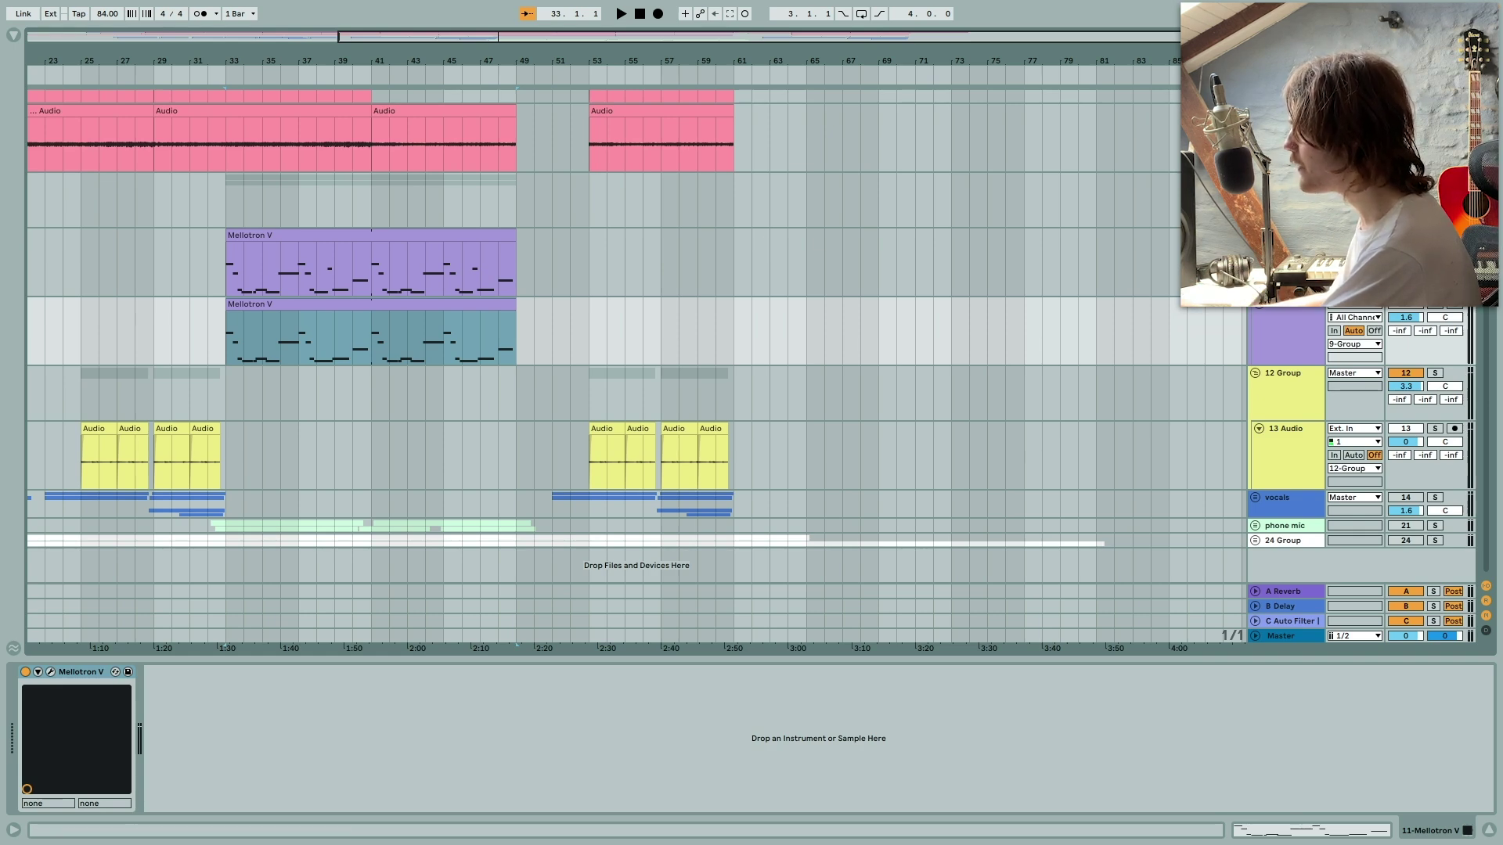
Select the Mellotron V clip on track 10 and play back the section from bar 33.
click(255, 230)
key(space)
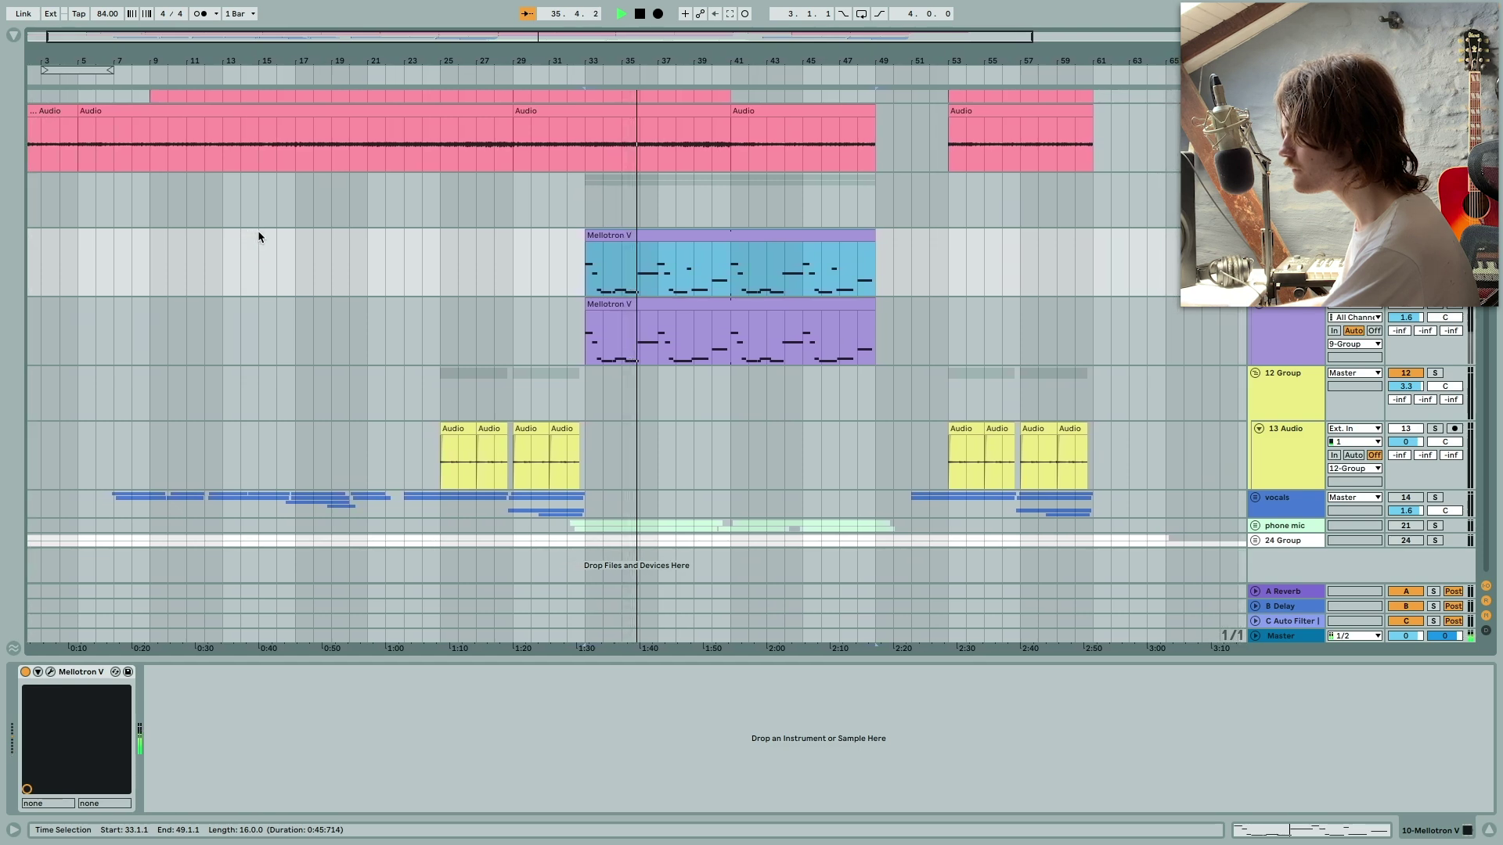
key(space)
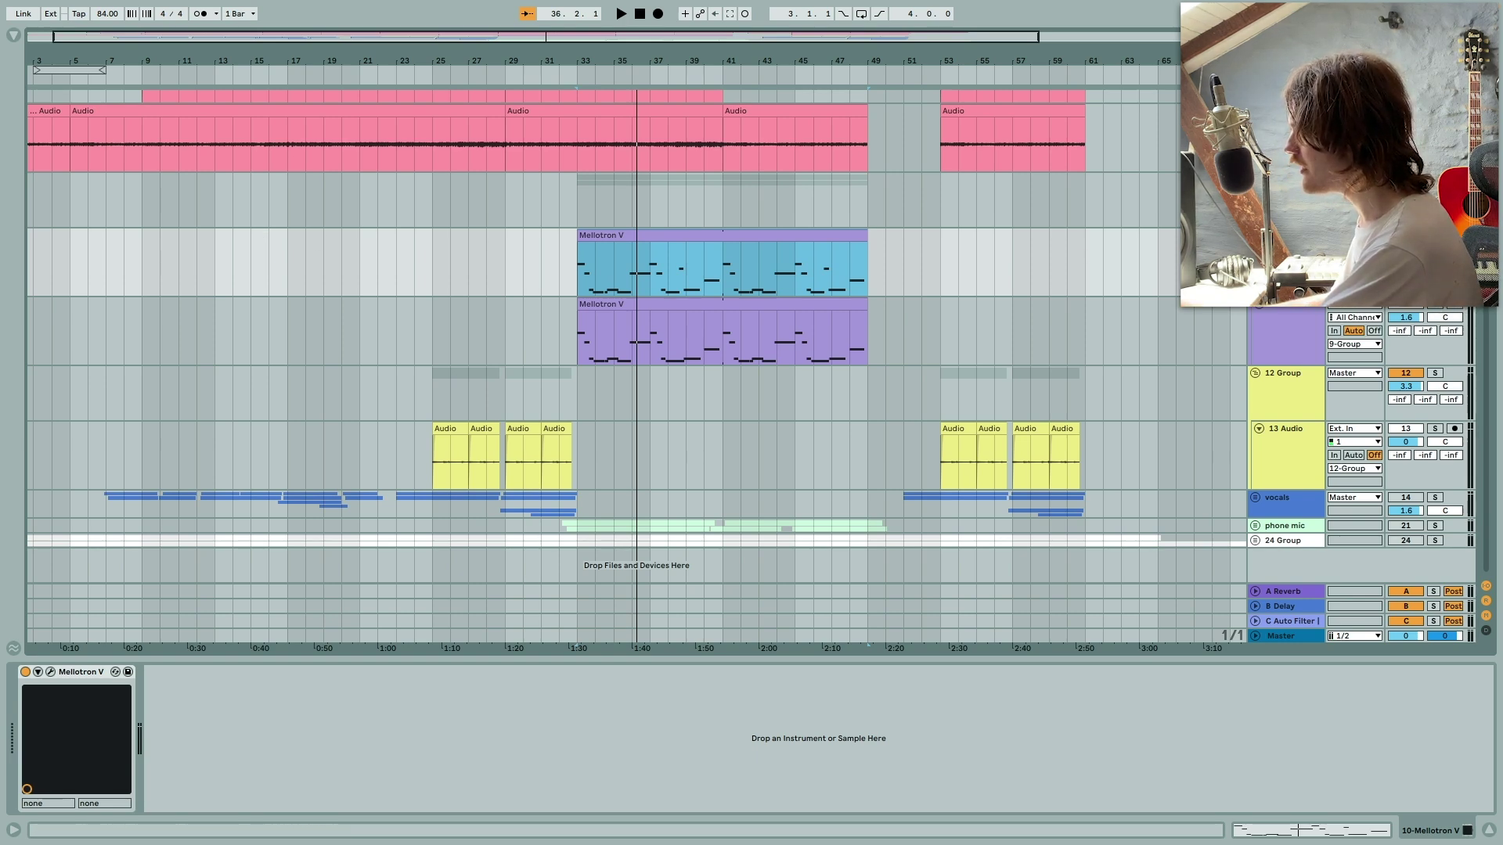
Inspect the Mellotron V instruments on tracks 10 and 11, playing track 11's clip from bar 33 and closing both plug-in windows.
click(50, 672)
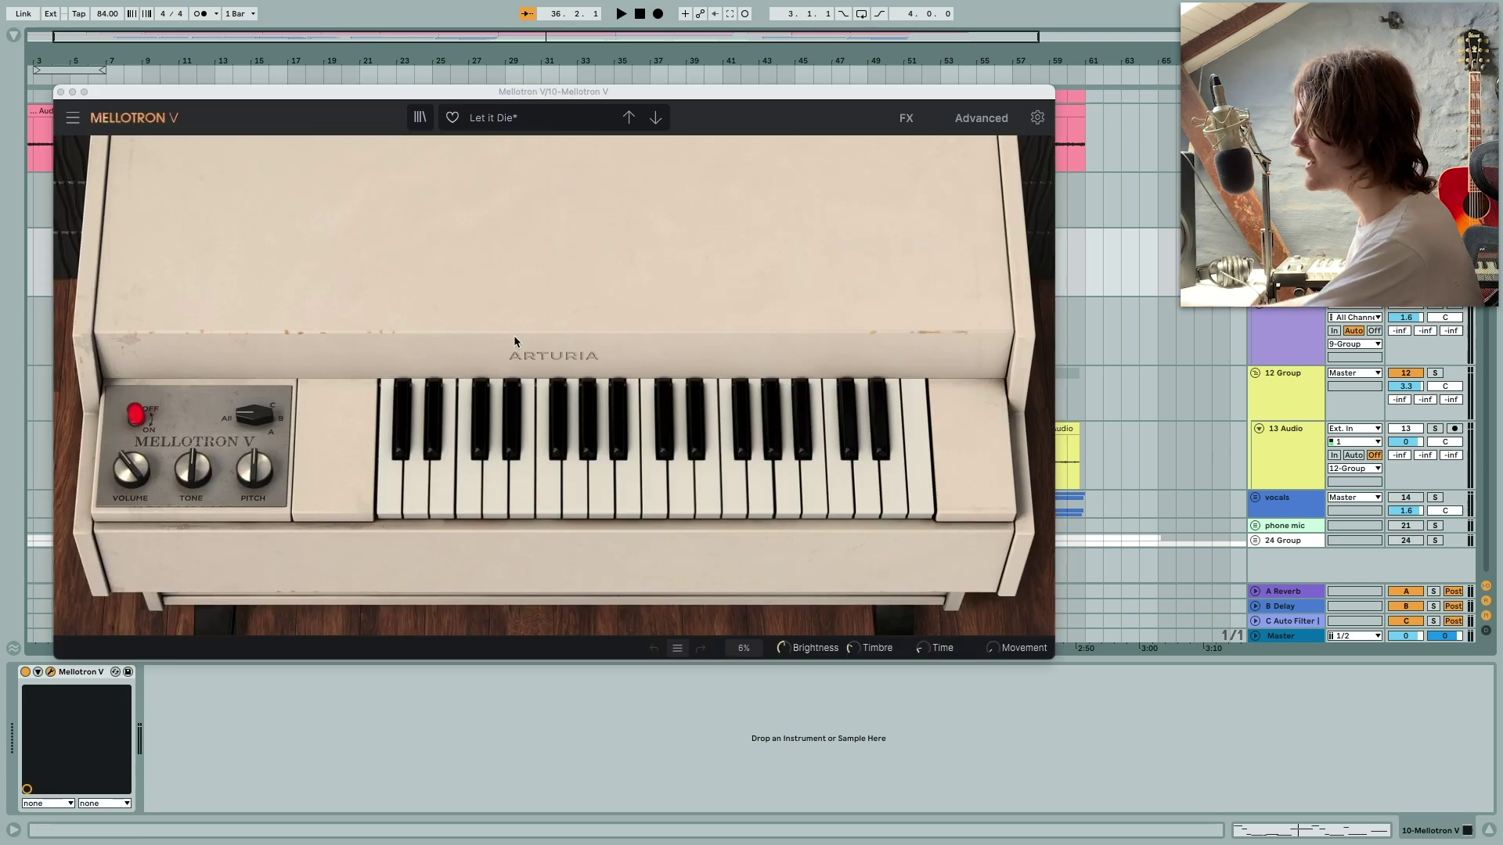
click(61, 93)
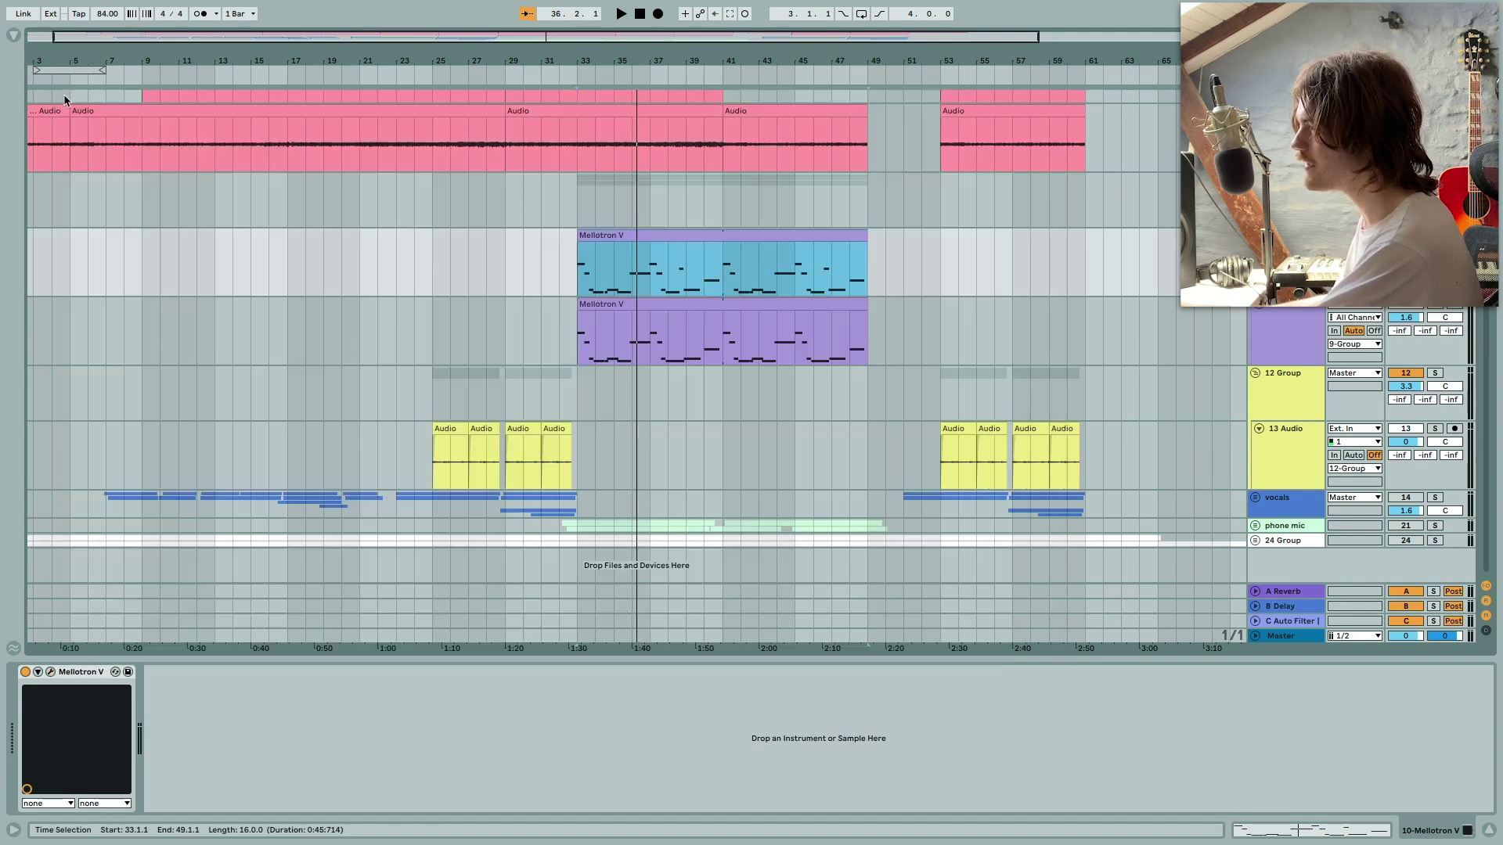
click(650, 312)
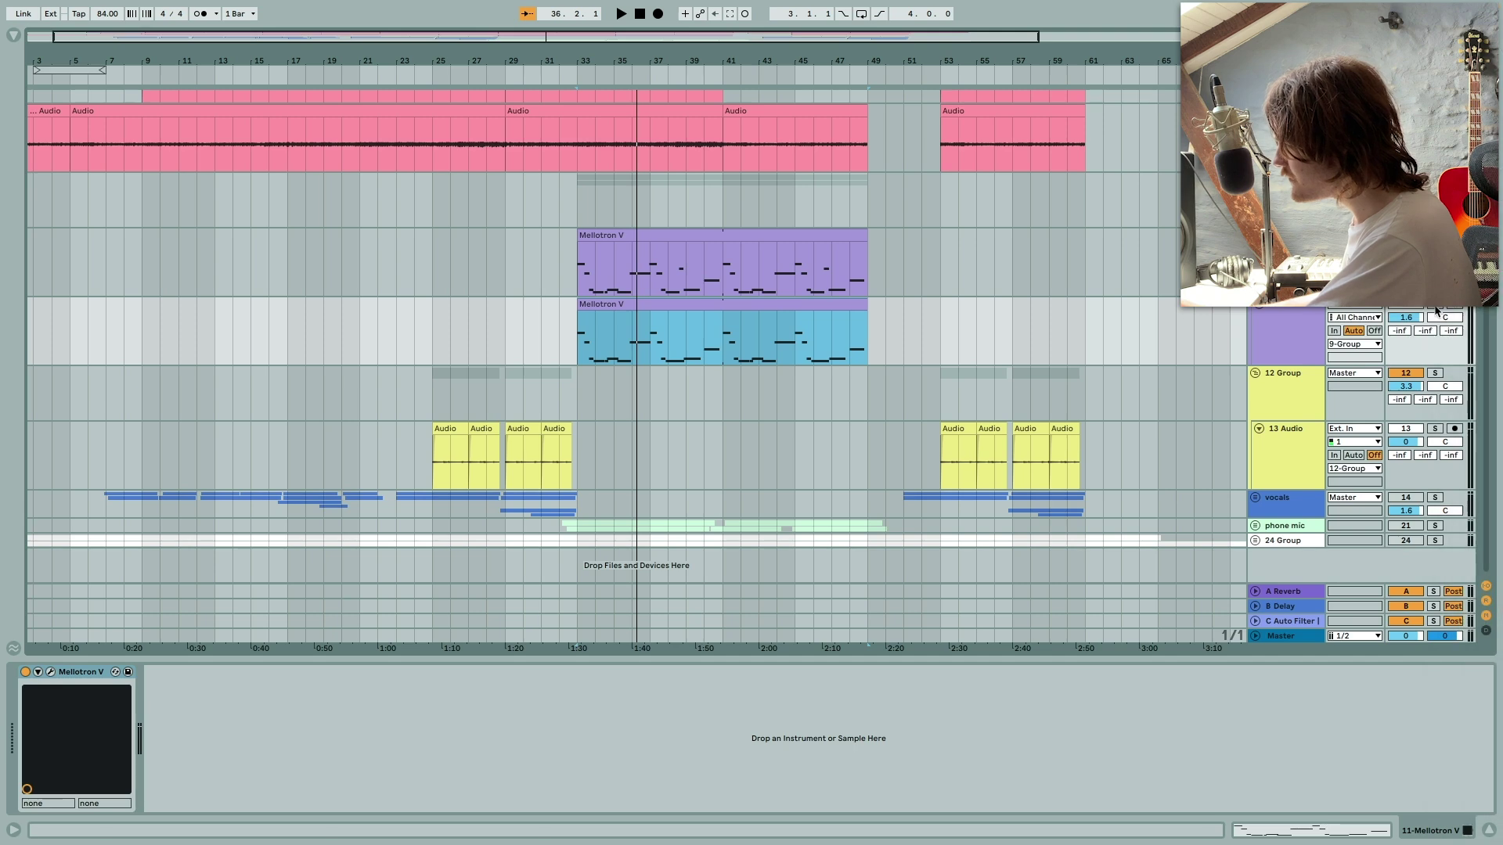
click(376, 386)
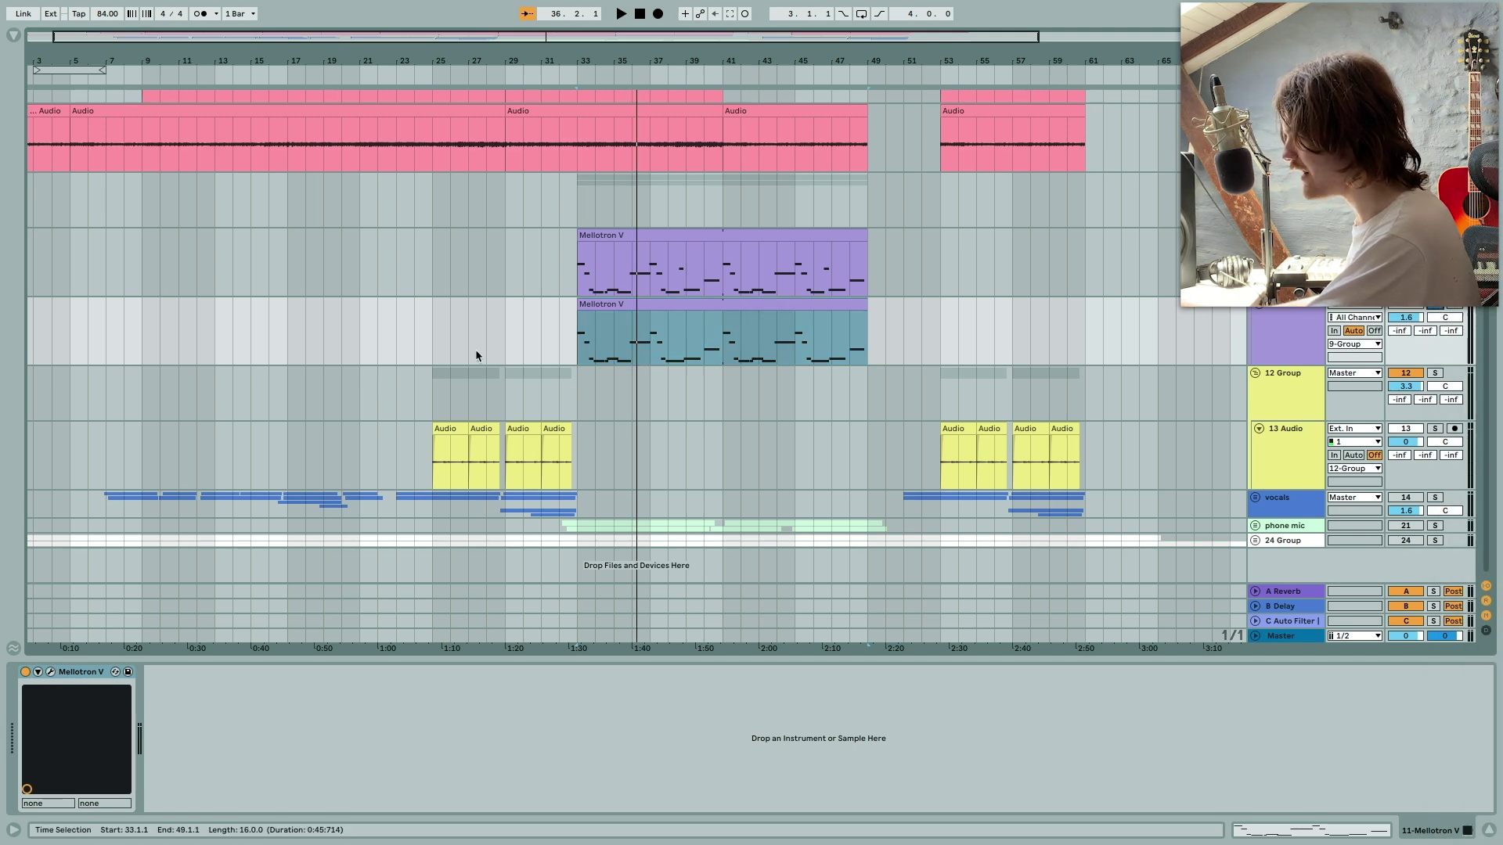
key(space)
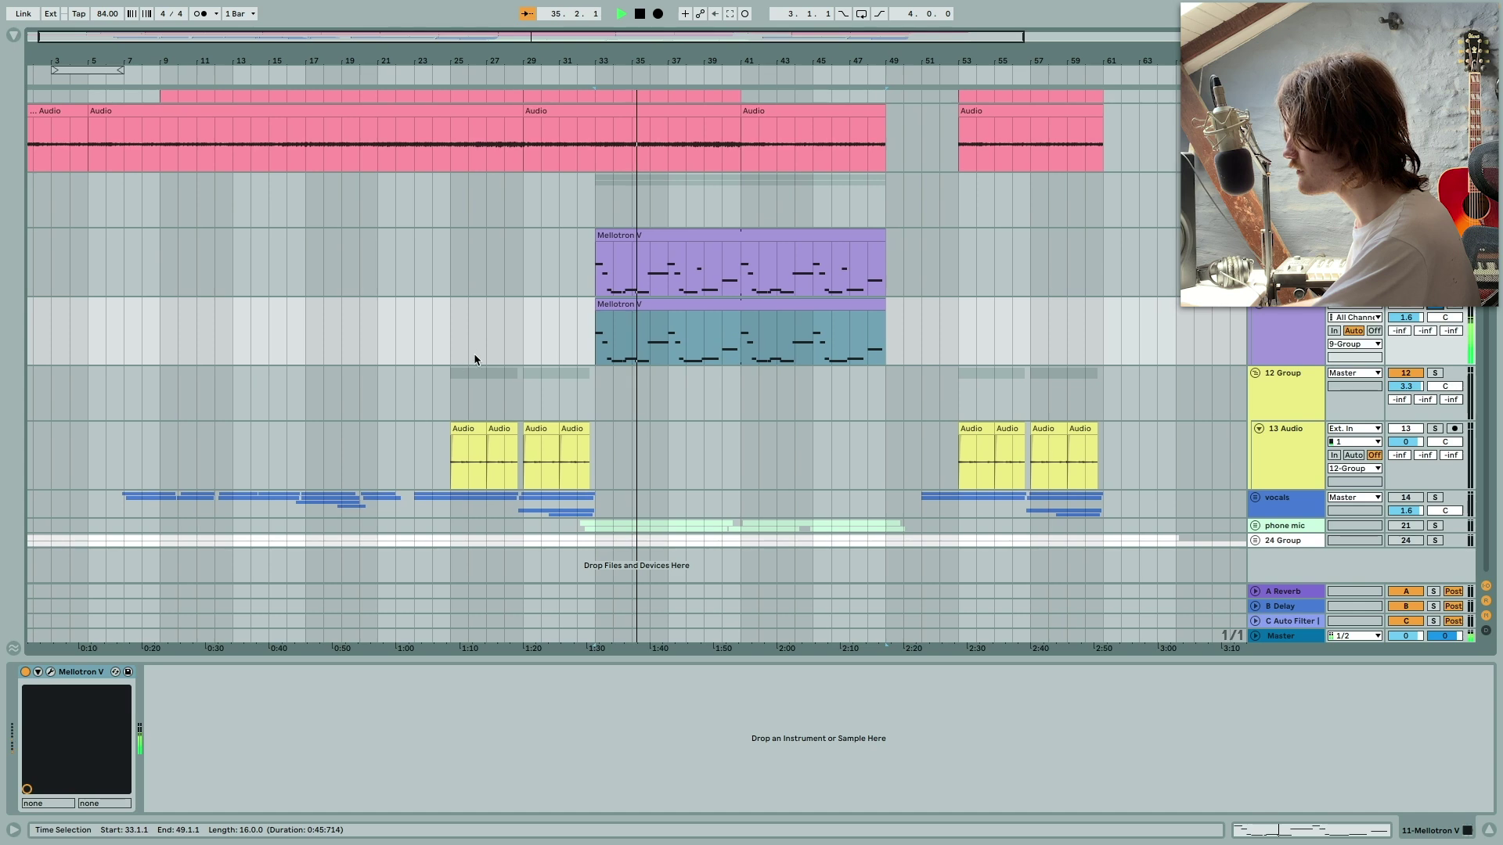
key(space)
click(50, 672)
drag(314, 232, 316, 178)
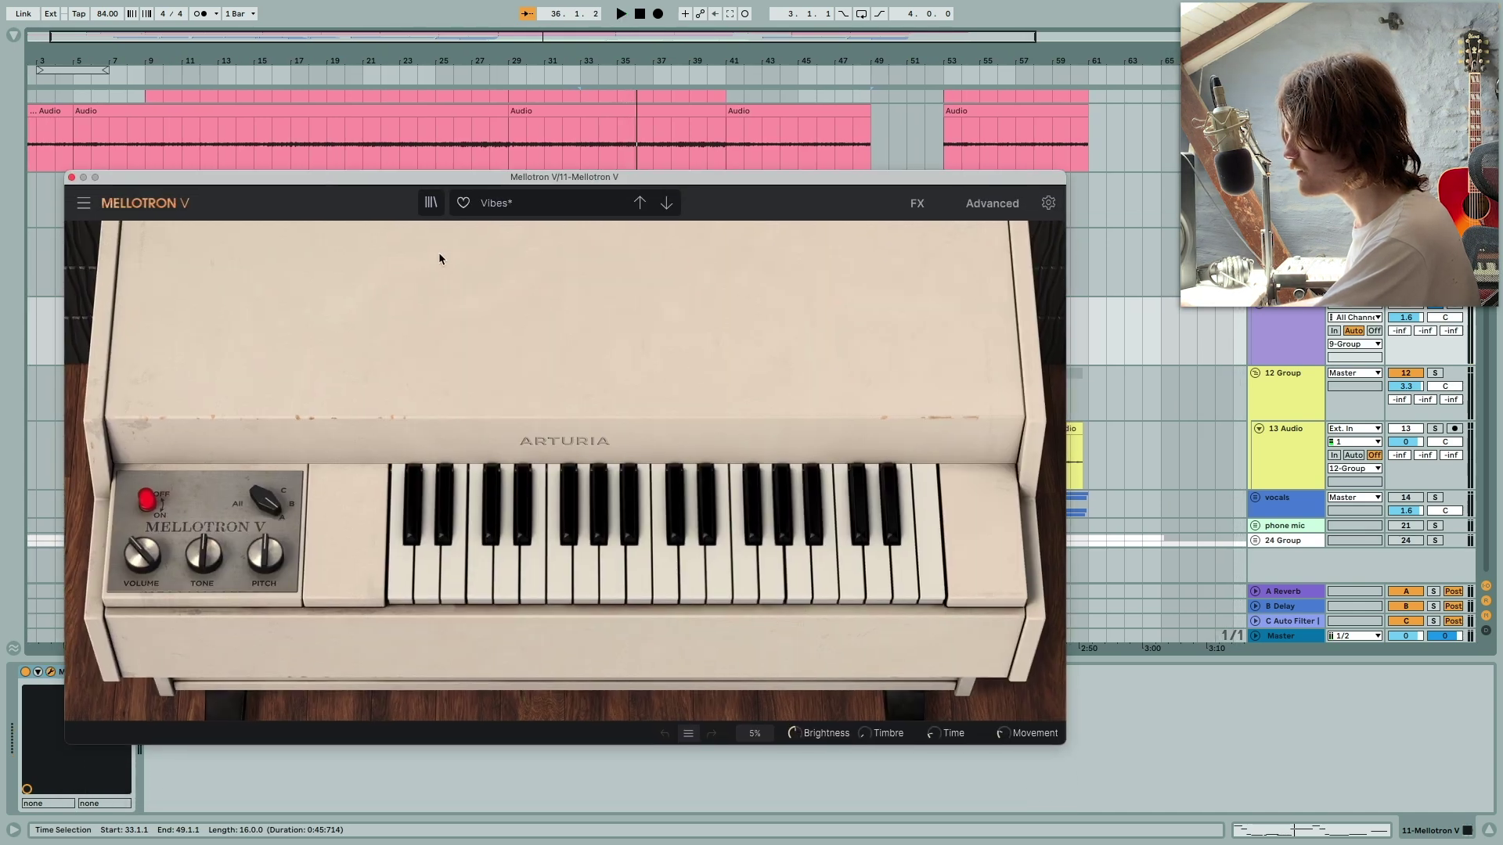
click(72, 178)
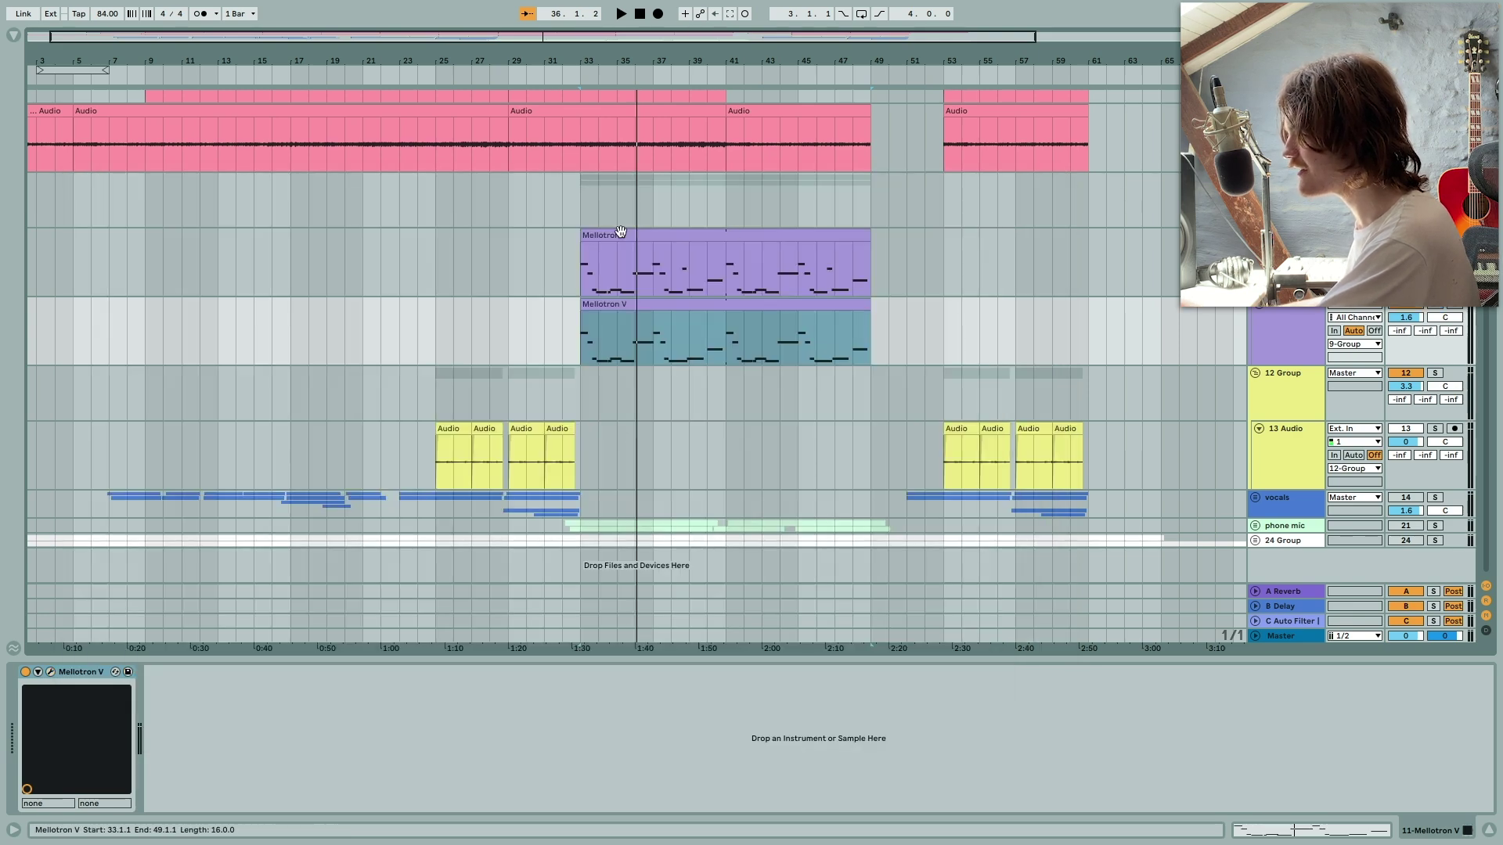
Play both Mellotron layers together from bar 33 on 9 Group, stop playback and return to bar 33.
click(583, 209)
key(space)
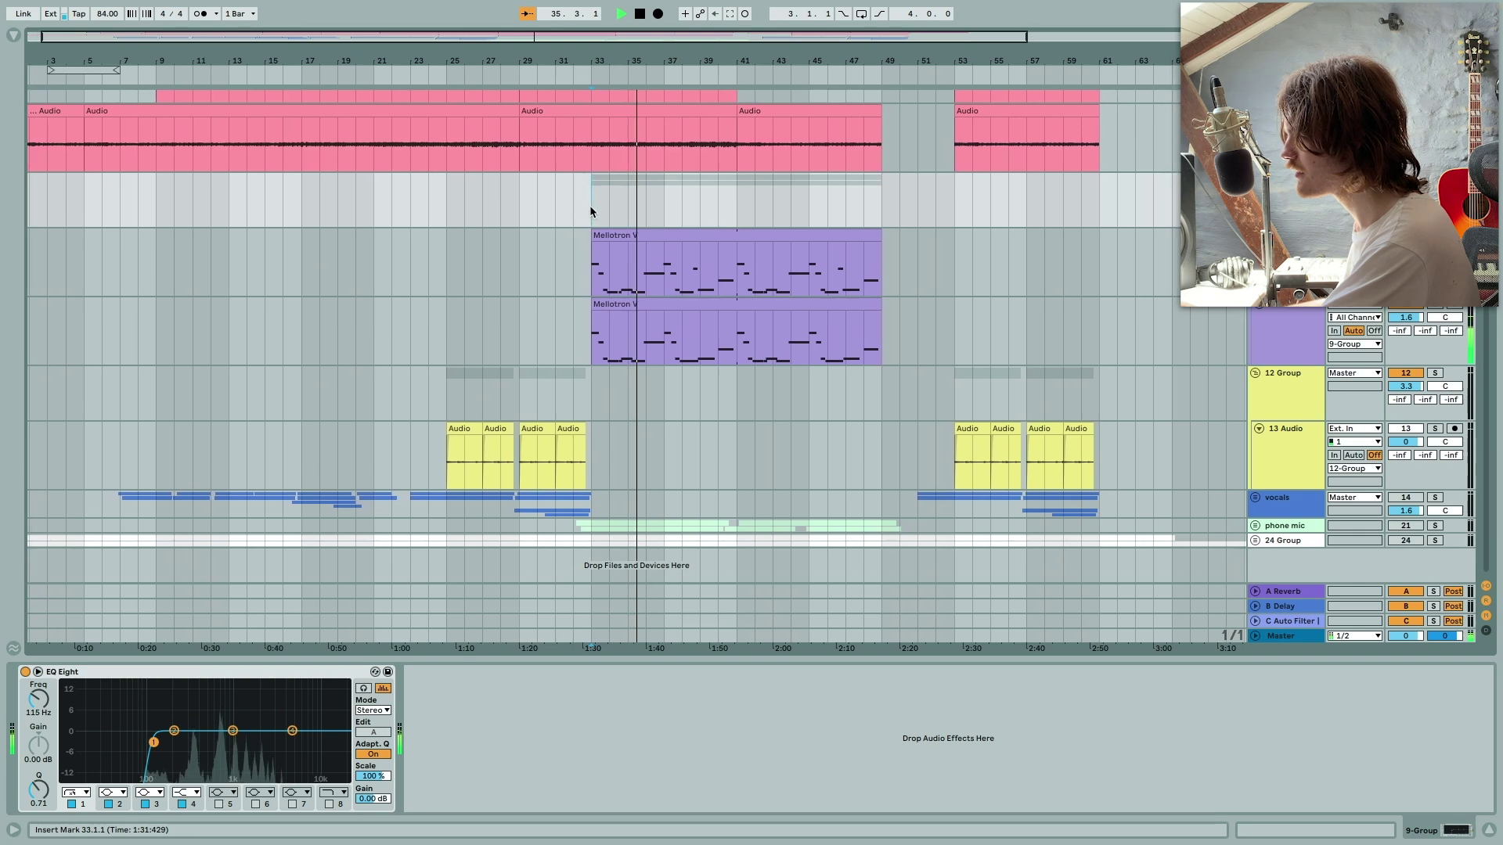
key(space)
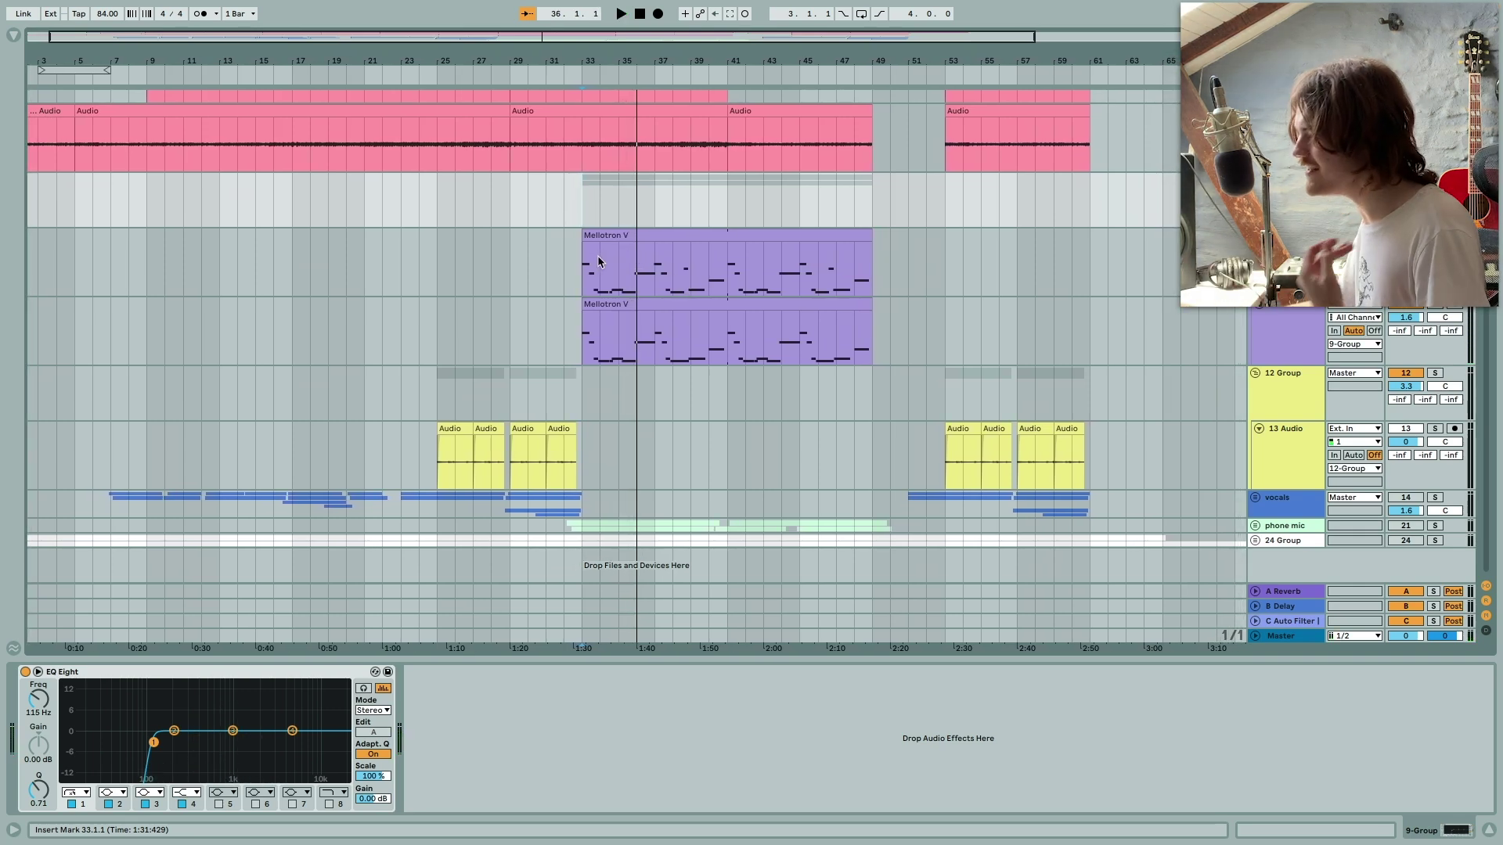
click(588, 208)
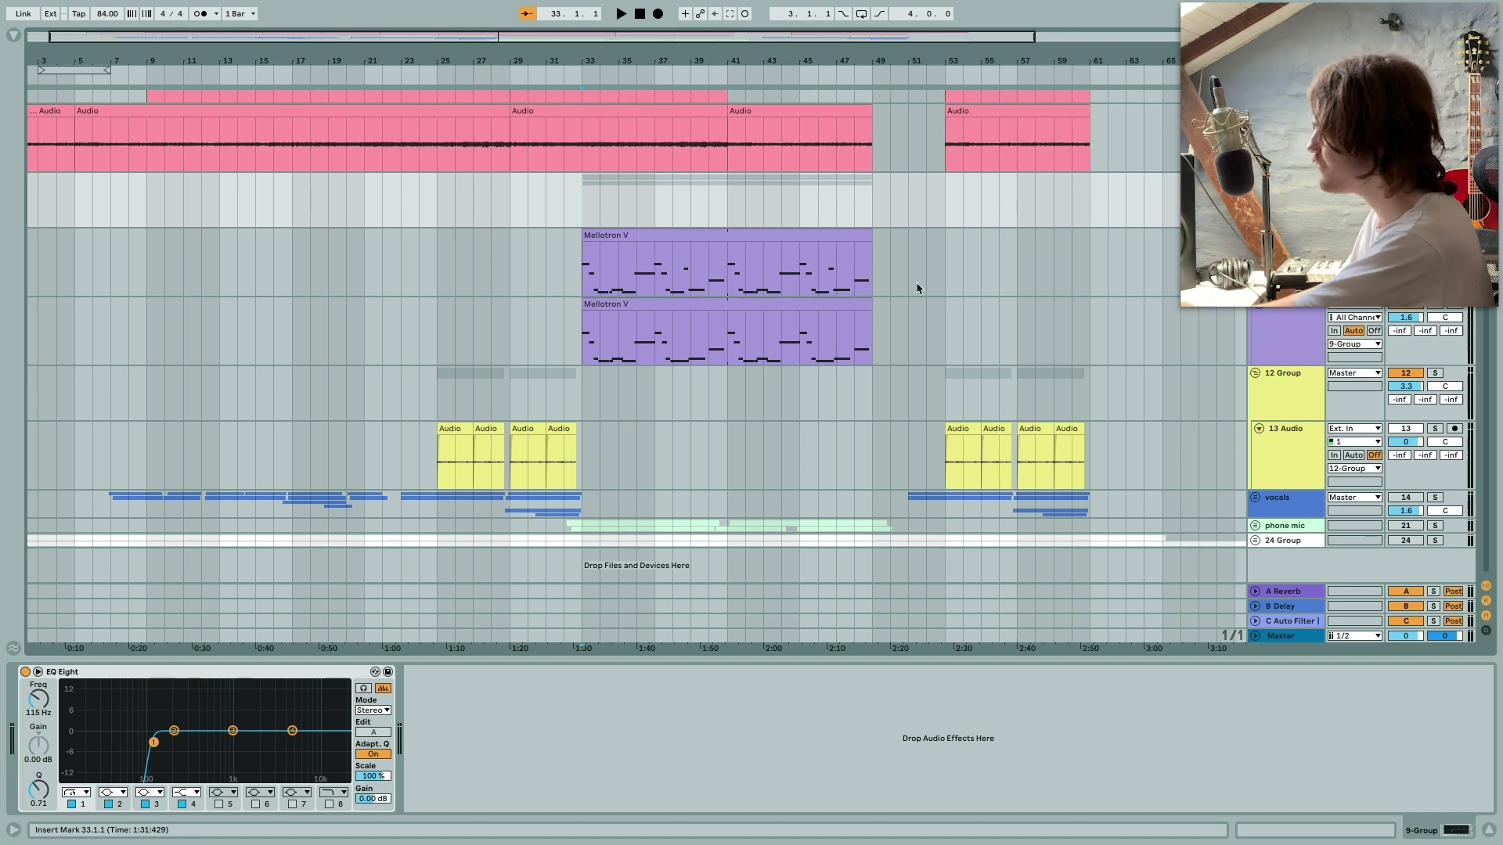
Turn off solo on 9 Group and fold both 9 Group and the pink guitar group above it.
scroll(916, 288, up, 5)
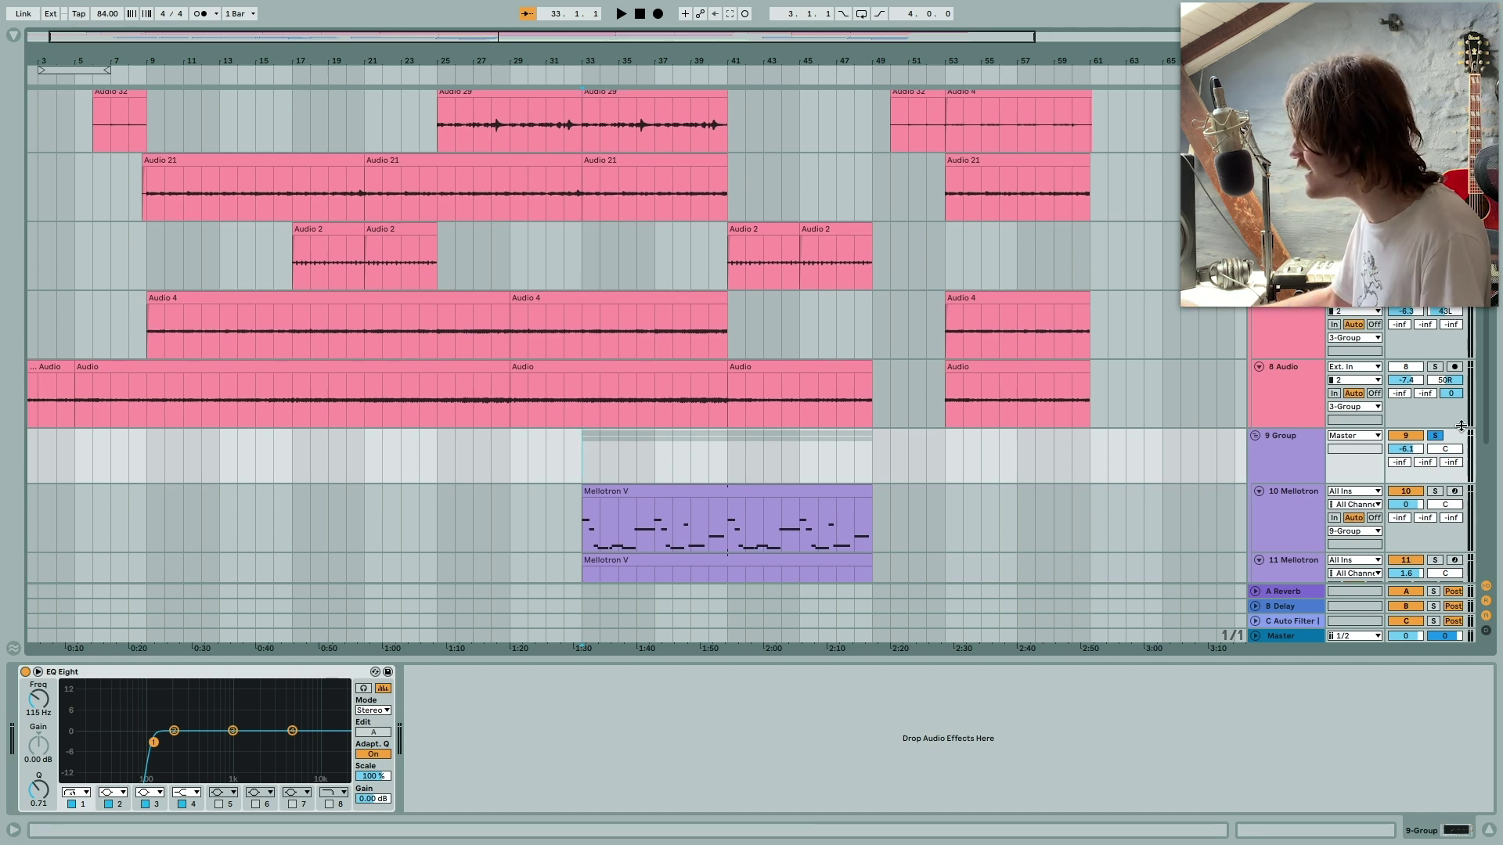
click(1435, 437)
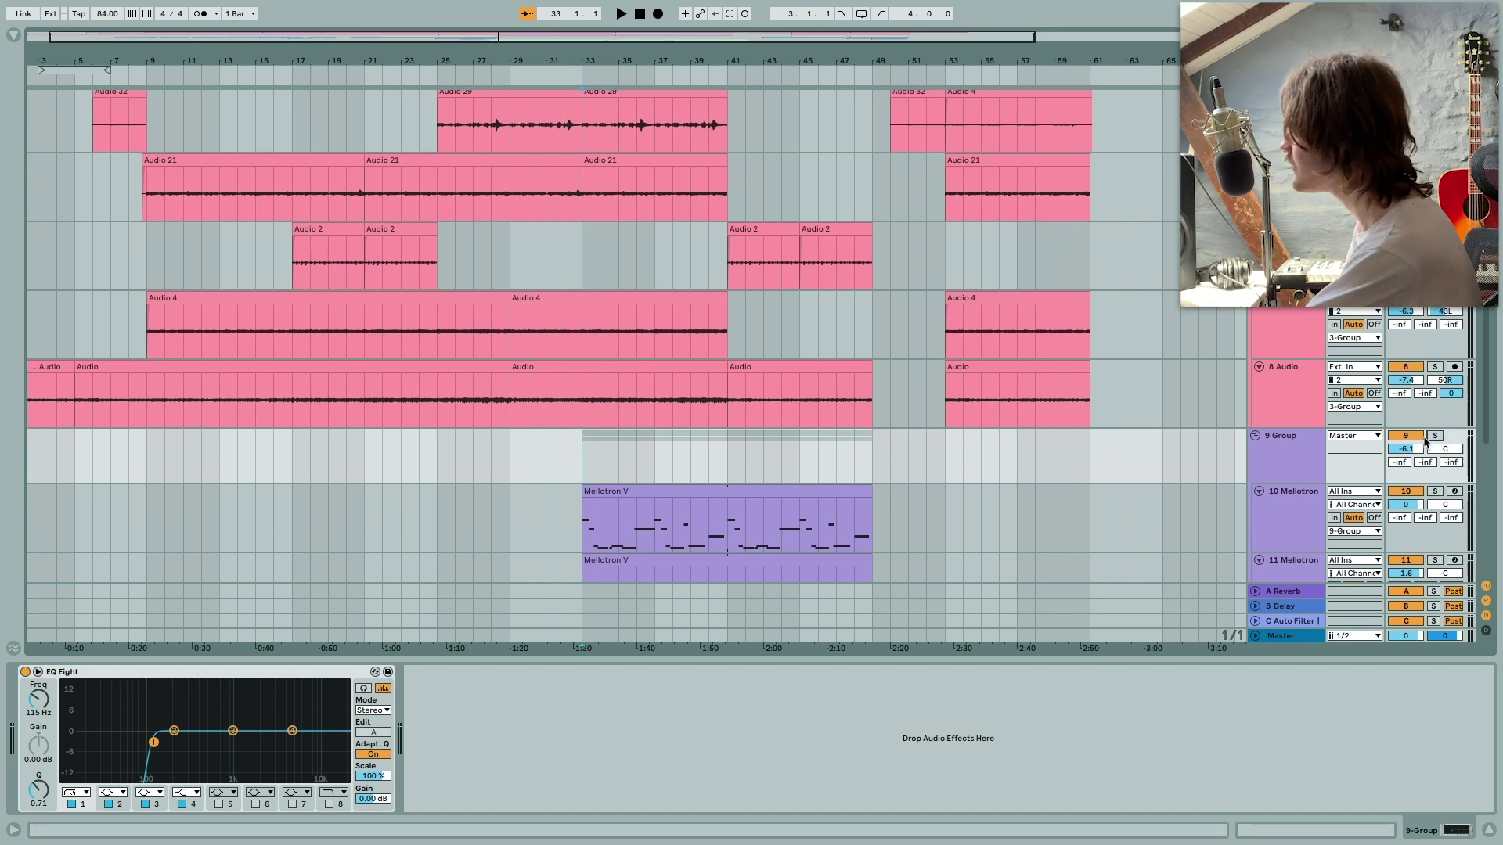
click(1256, 439)
scroll(1253, 430, up, 3)
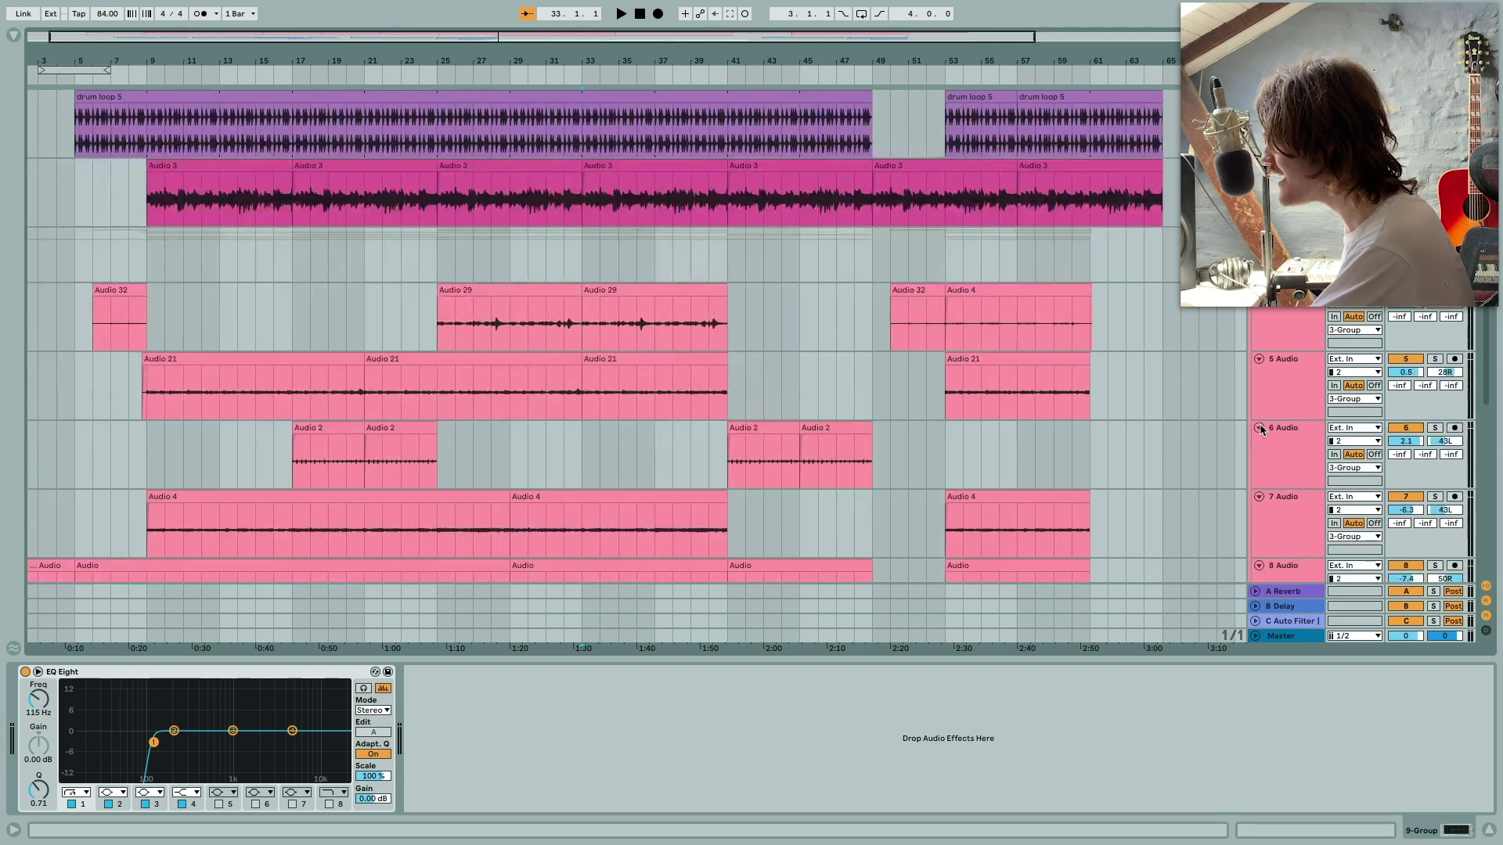
scroll(1259, 431, down, 5)
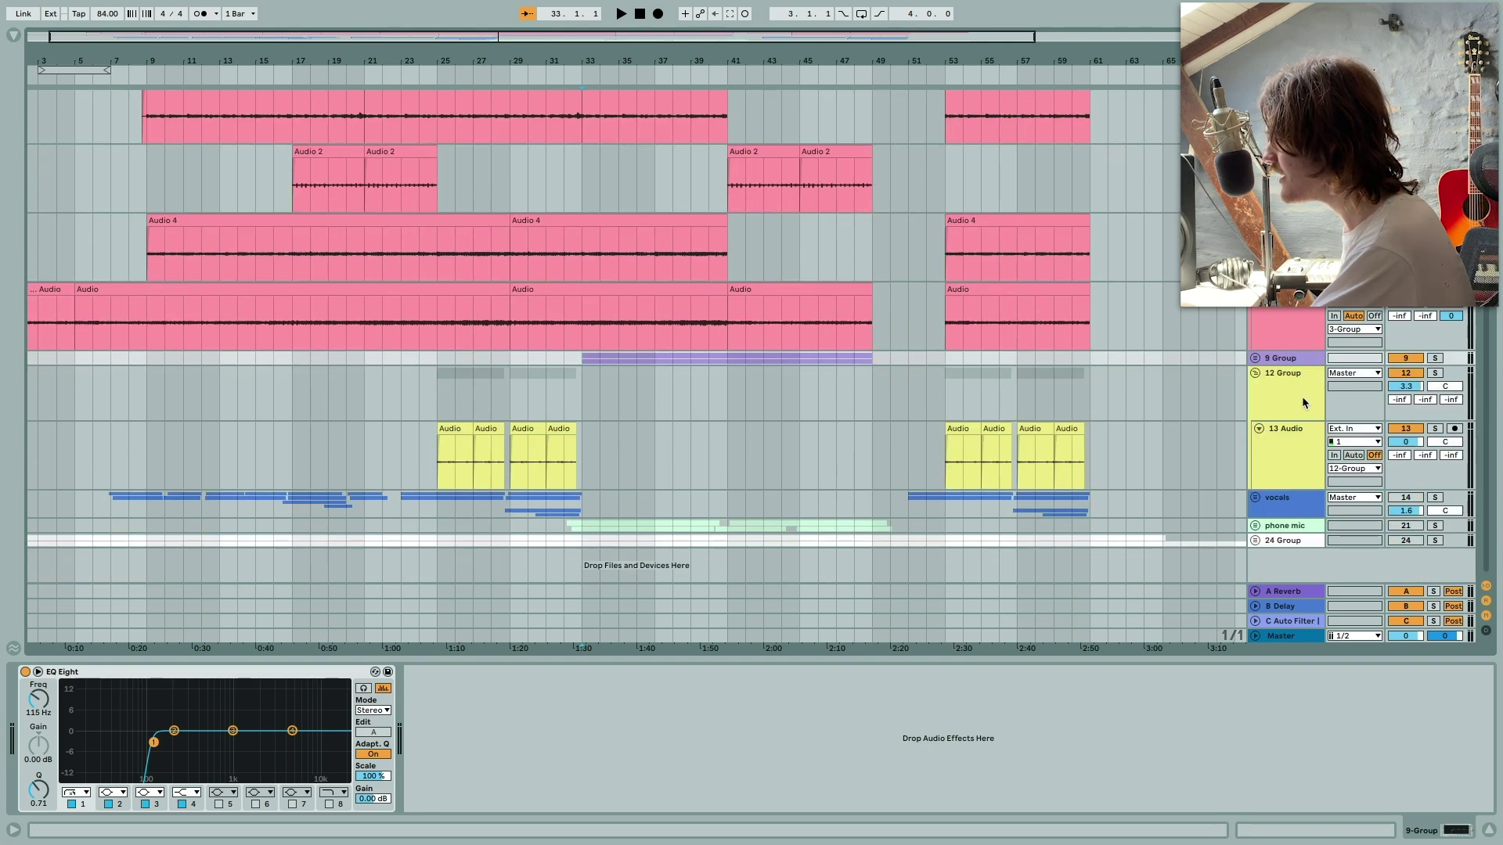
scroll(1300, 395, up, 5)
scroll(752, 431, down, 5)
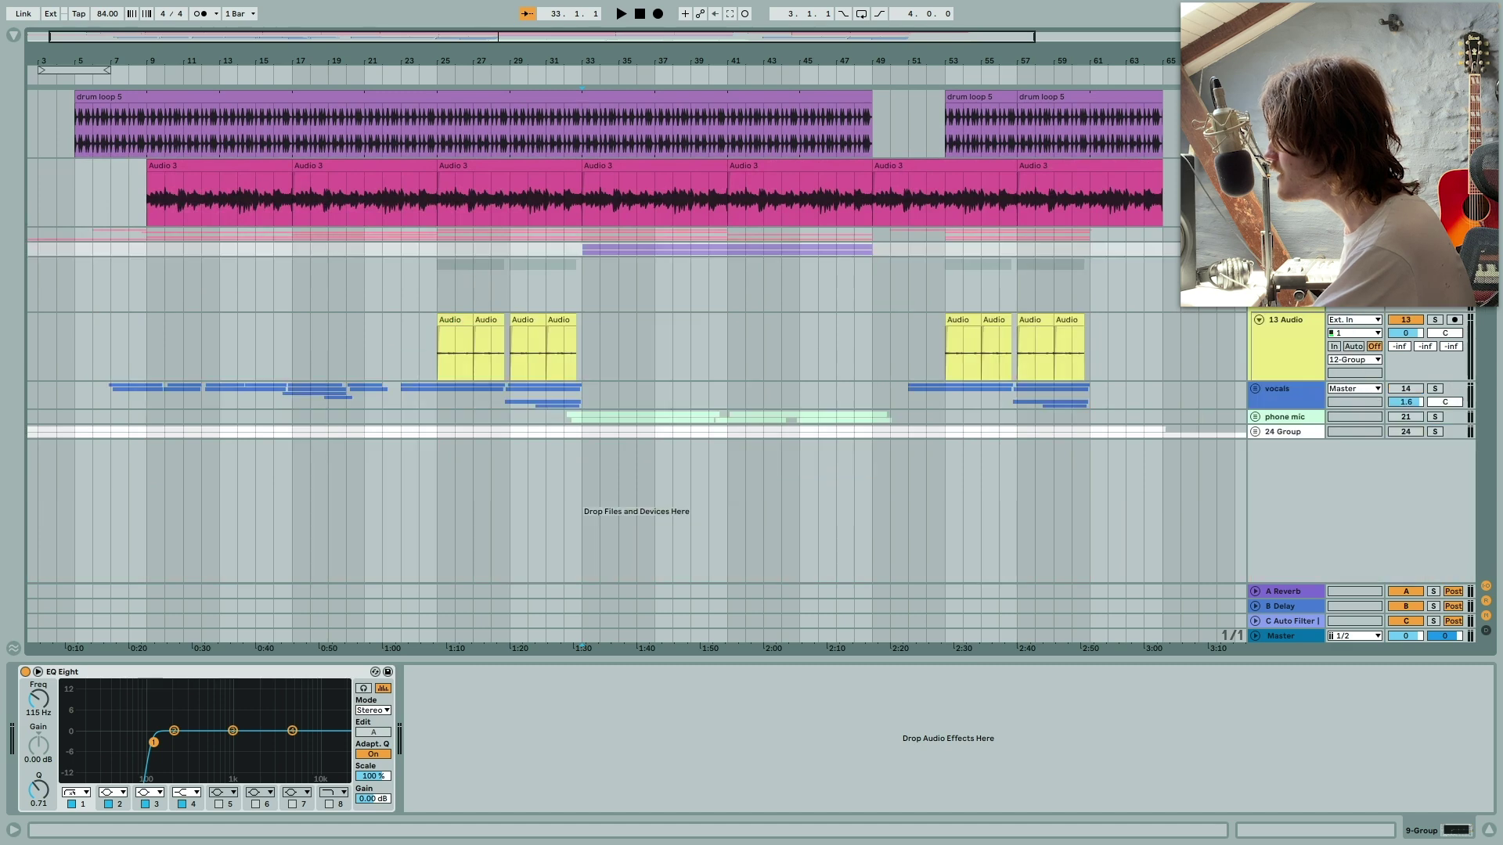
Select the first Audio 3 clip on track 2, play it from bar 9, and inspect its Little Radiator plug-in.
click(219, 166)
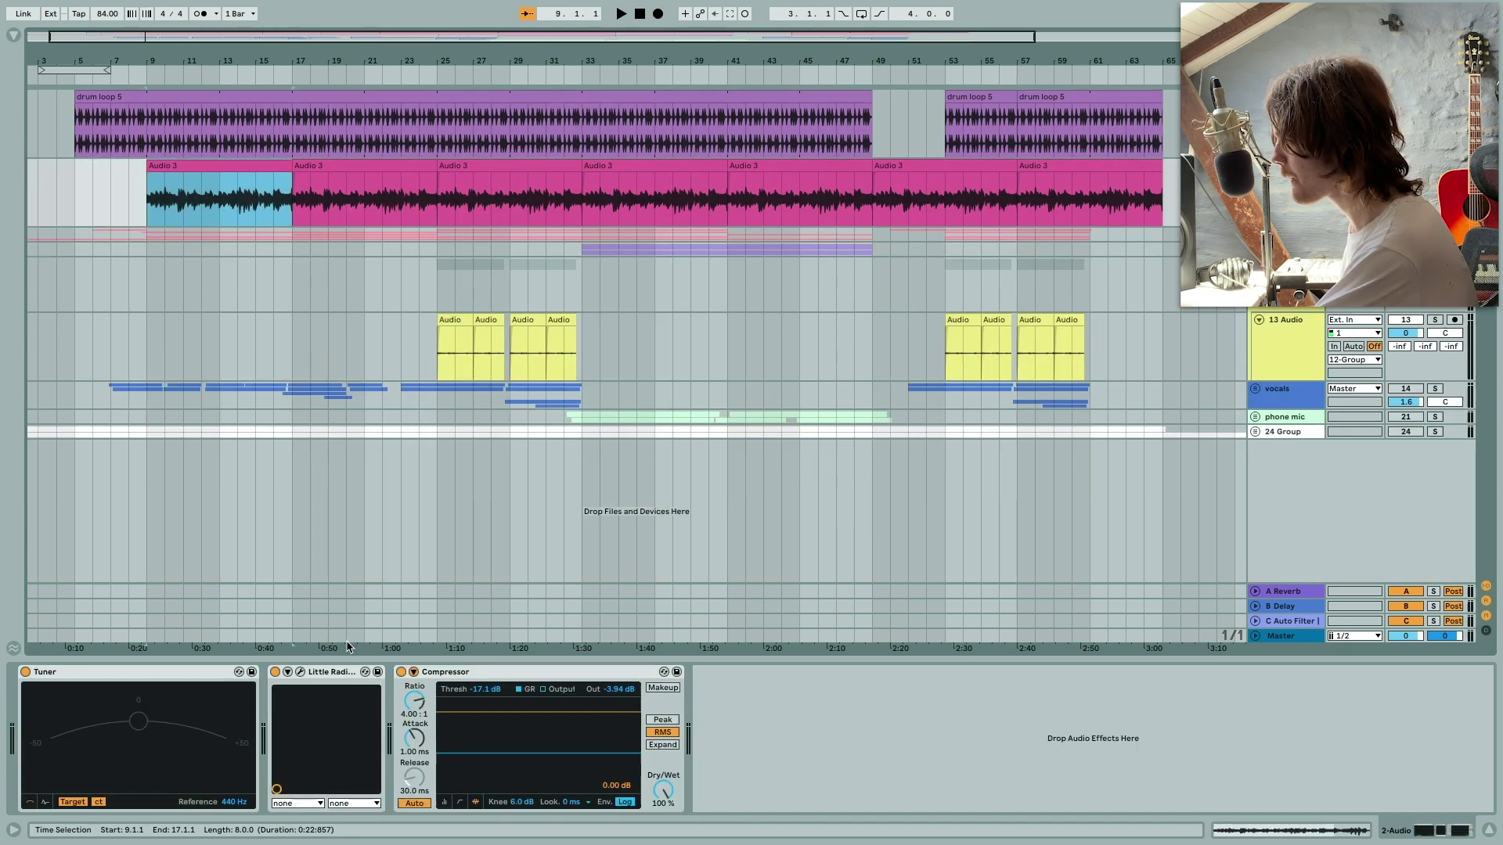
key(space)
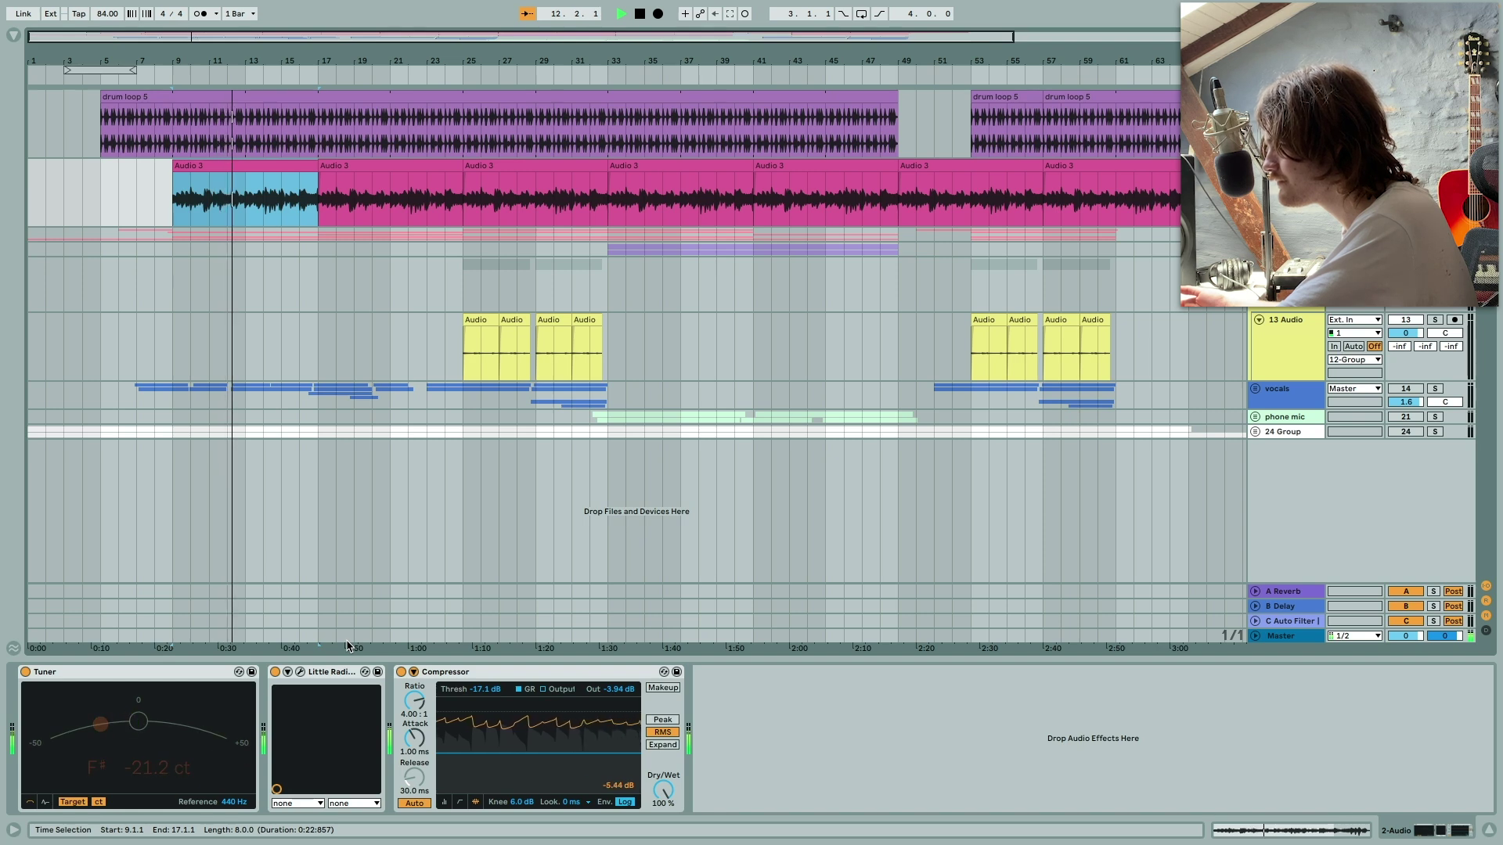
key(space)
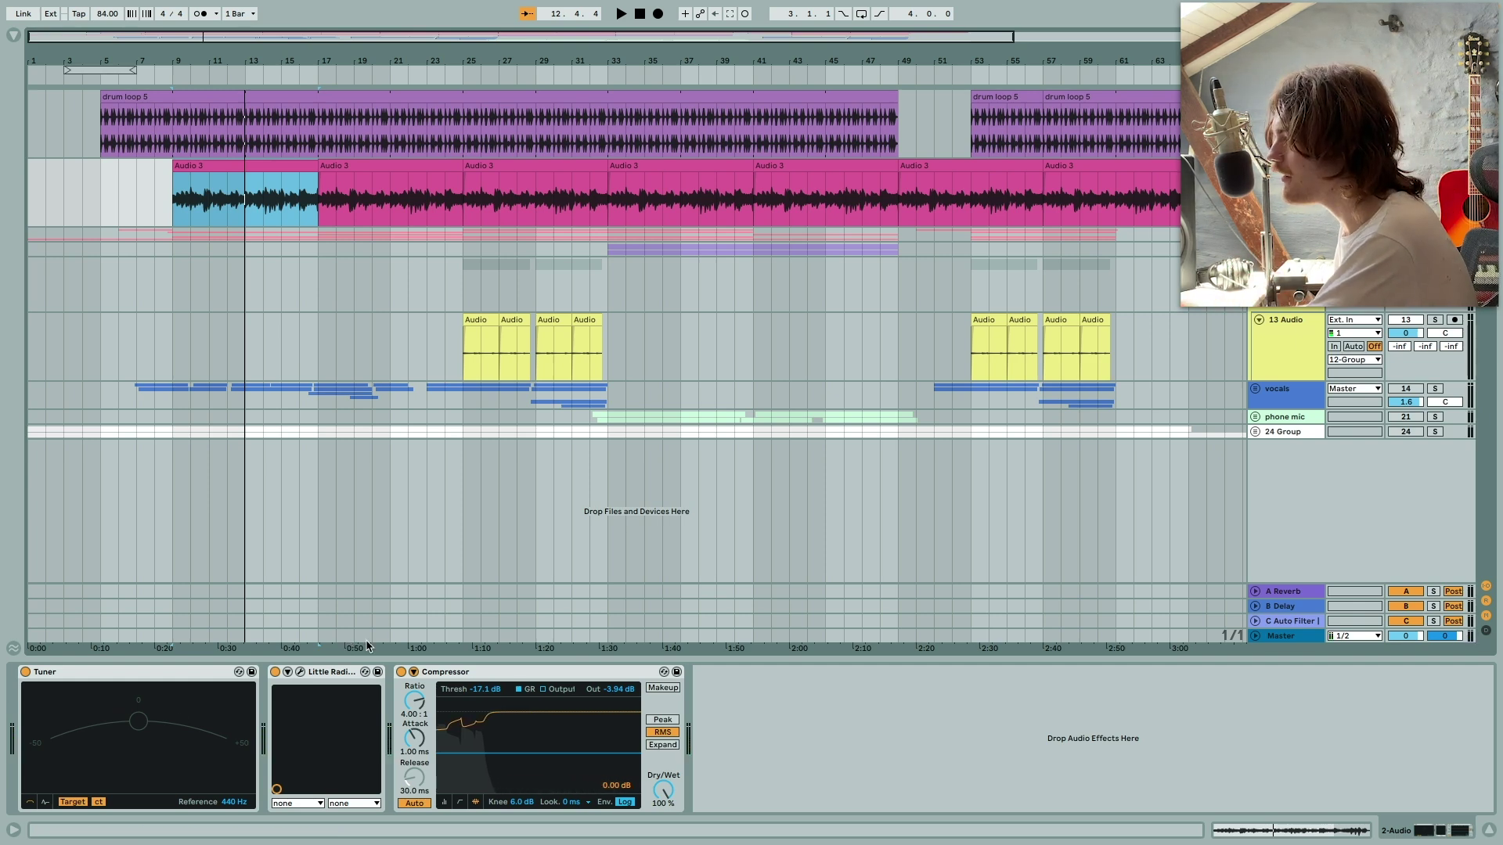
click(302, 672)
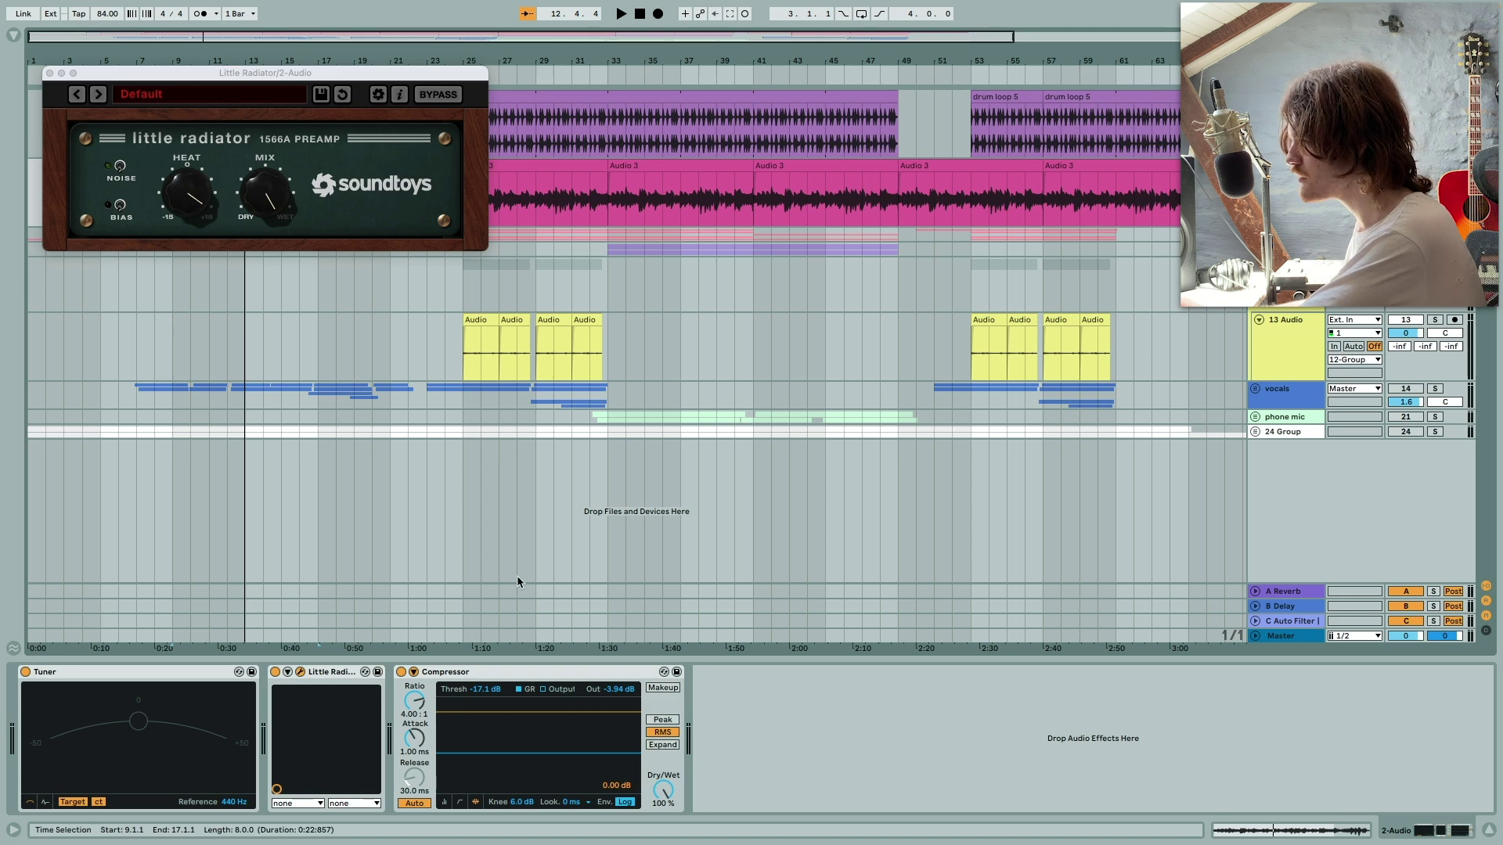
click(48, 74)
Select the first drum loop 5 clip and inspect its Little Radiator, Utility, Compressor, EQ Eight and Hybrid Reverb effects.
click(174, 119)
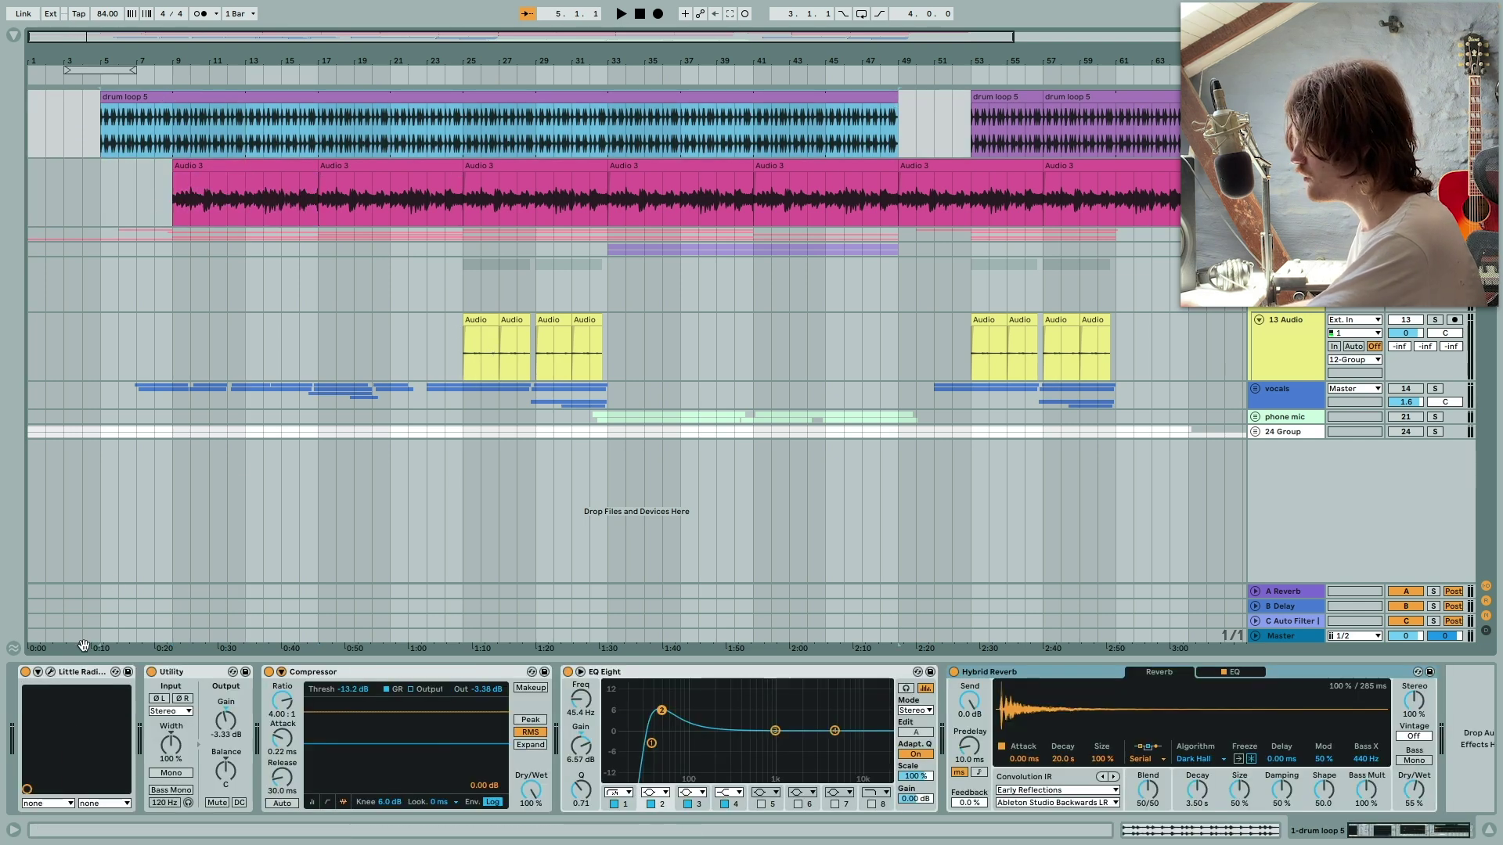
click(80, 675)
click(190, 678)
click(369, 677)
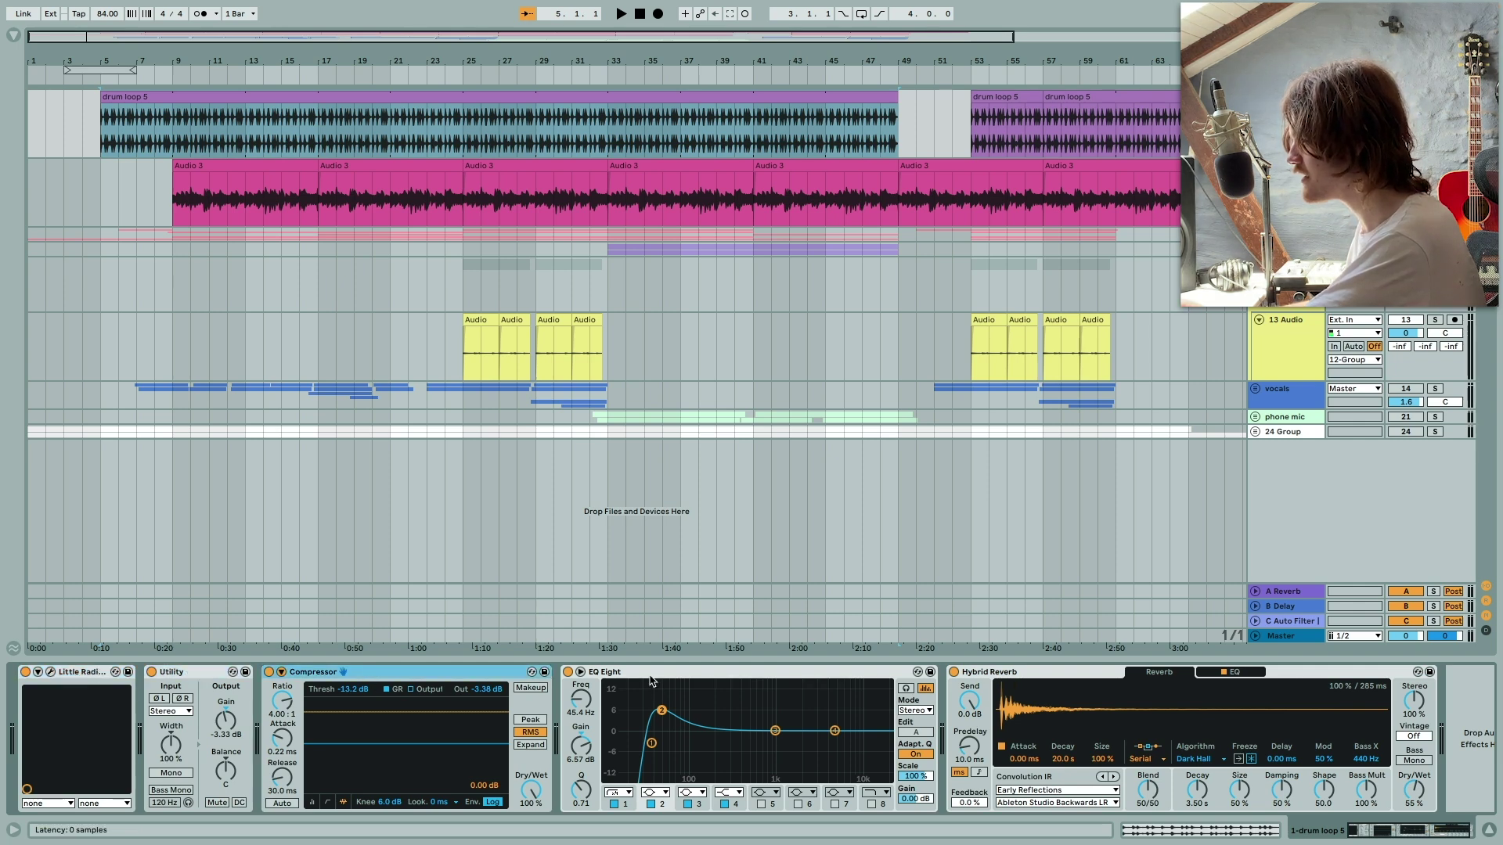
click(659, 680)
click(983, 679)
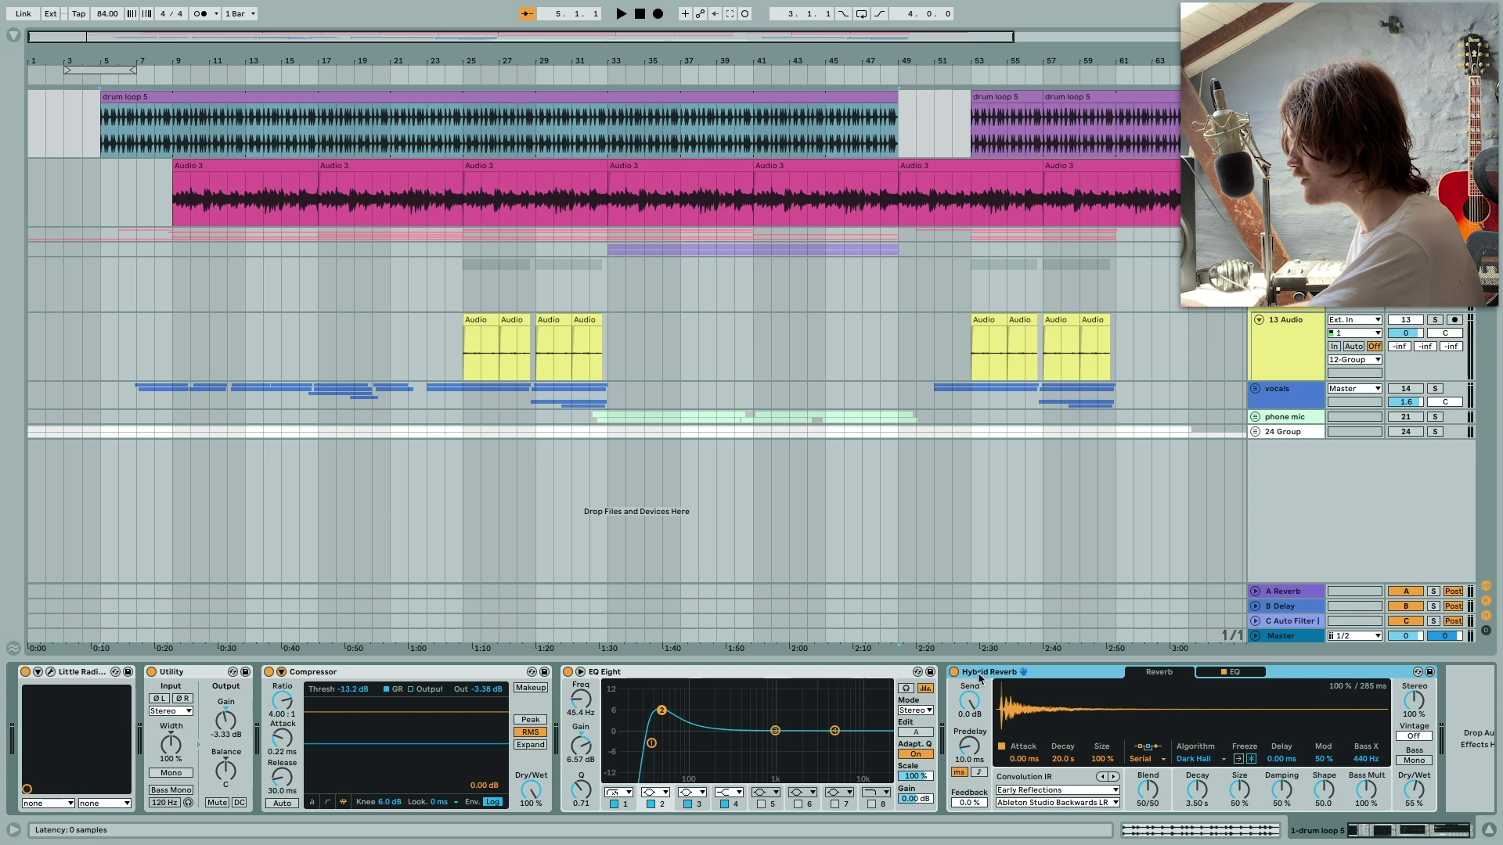
Select the first drum loop 5 clip across bars 5 to 49 and play the arrangement from bar 5.
click(132, 91)
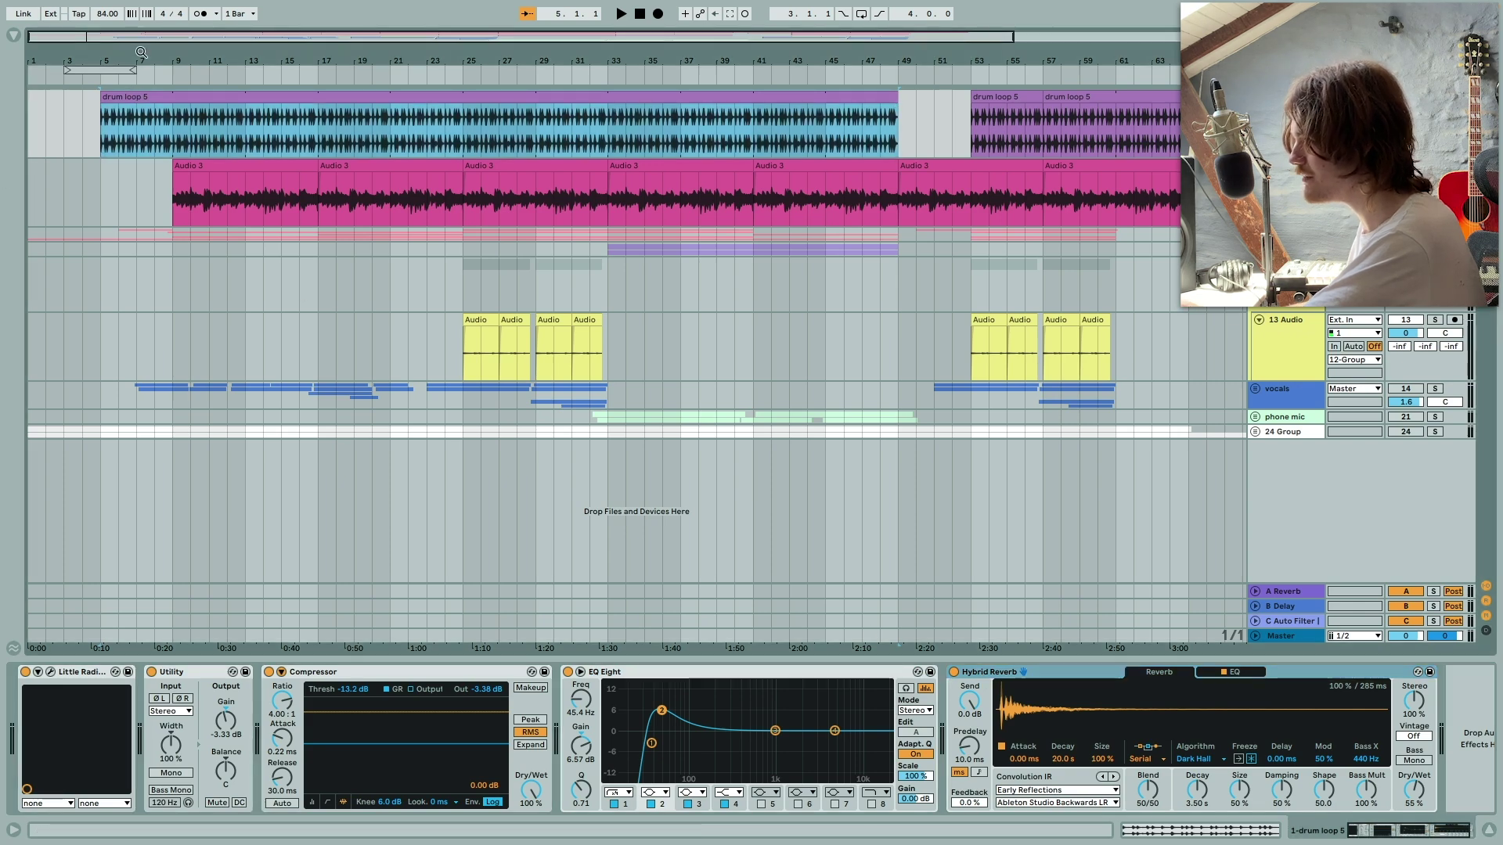
key(plus)
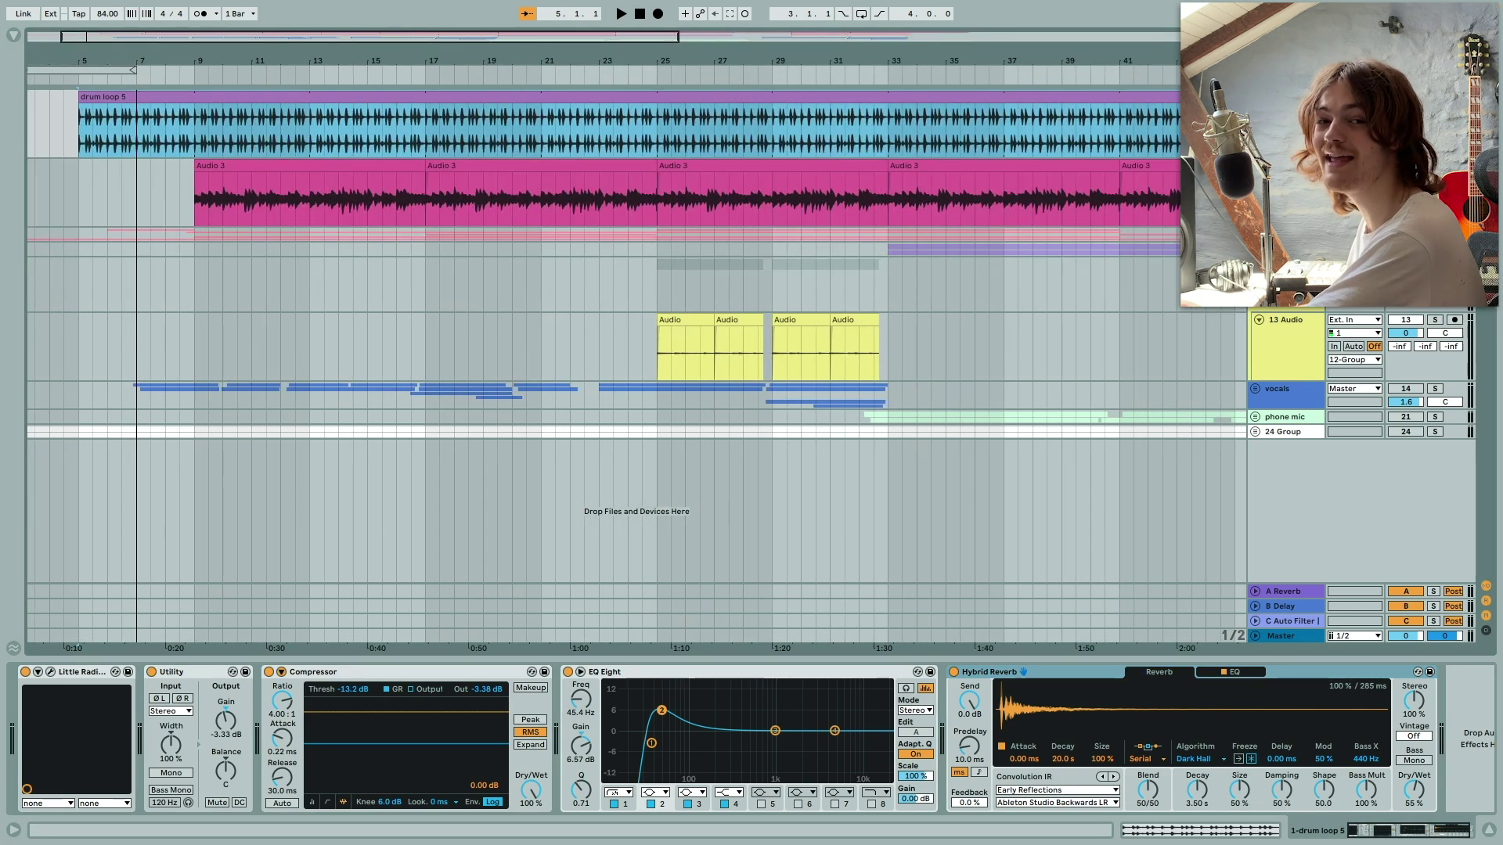
key(minus)
key(minus)
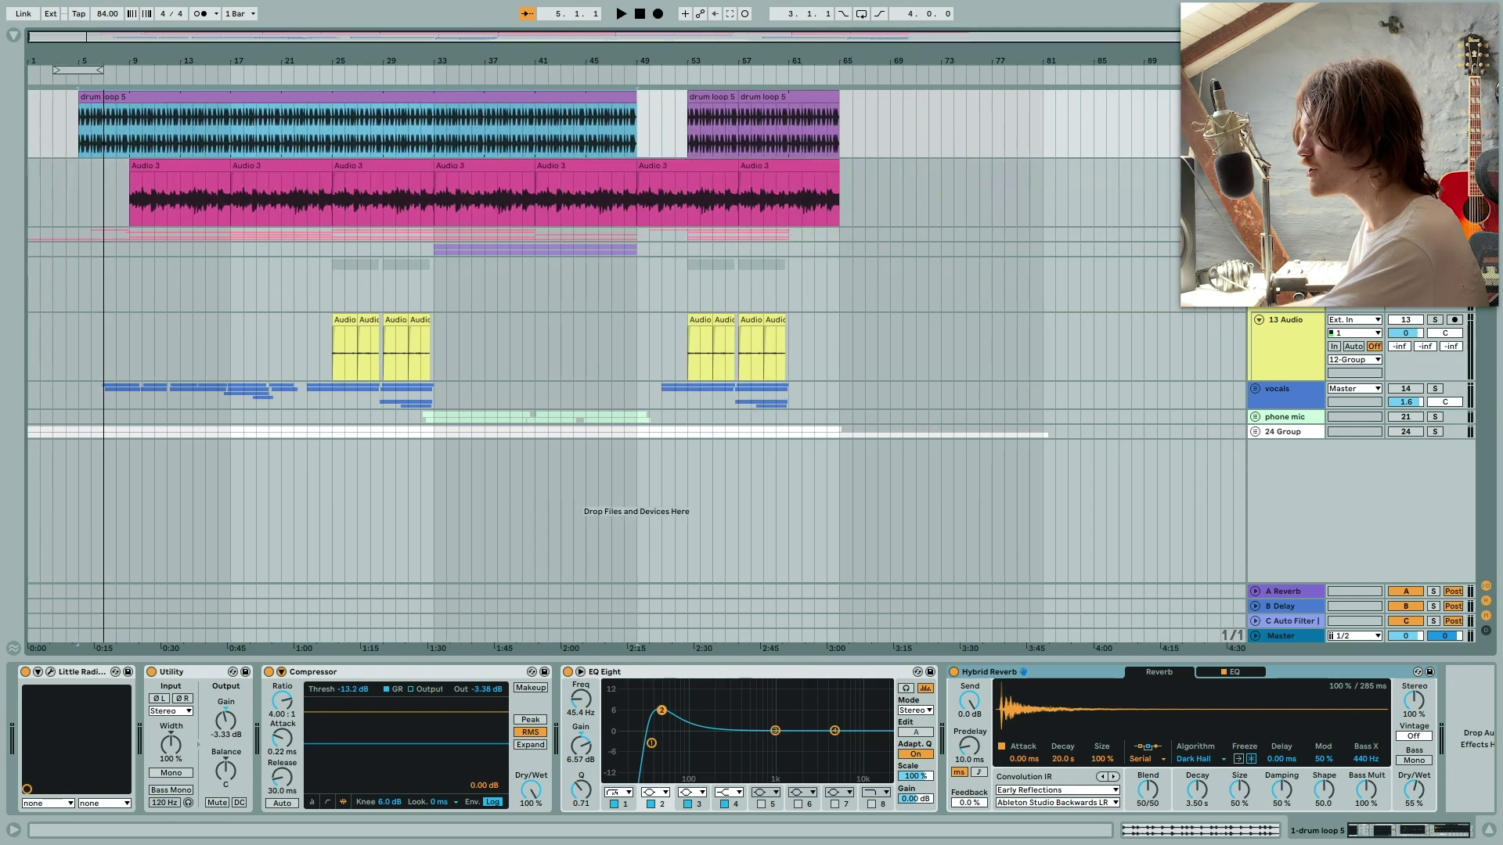
key(plus)
key(plus)
key(minus)
key(minus)
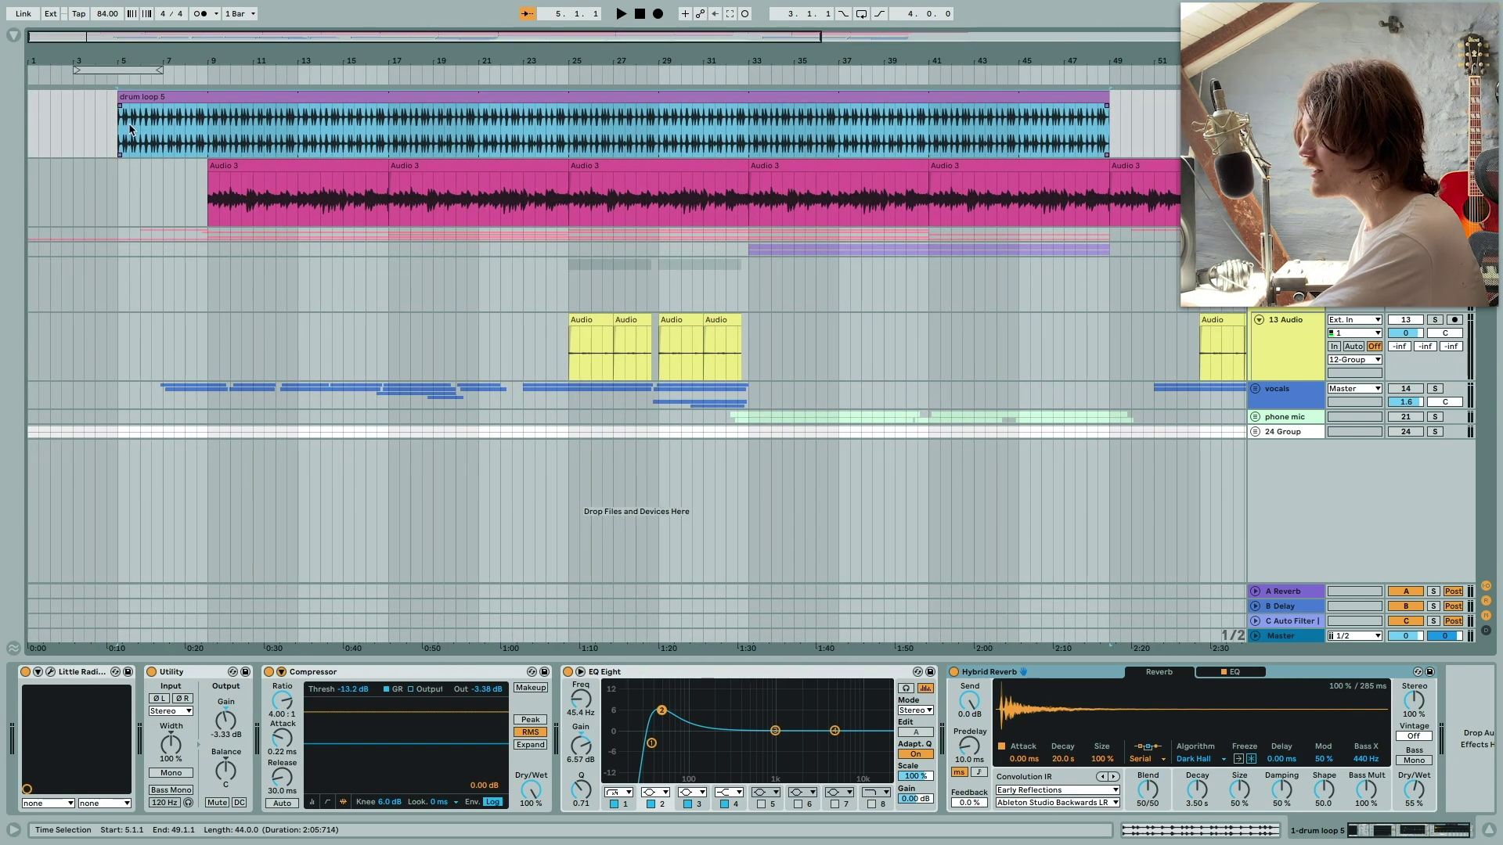
key(space)
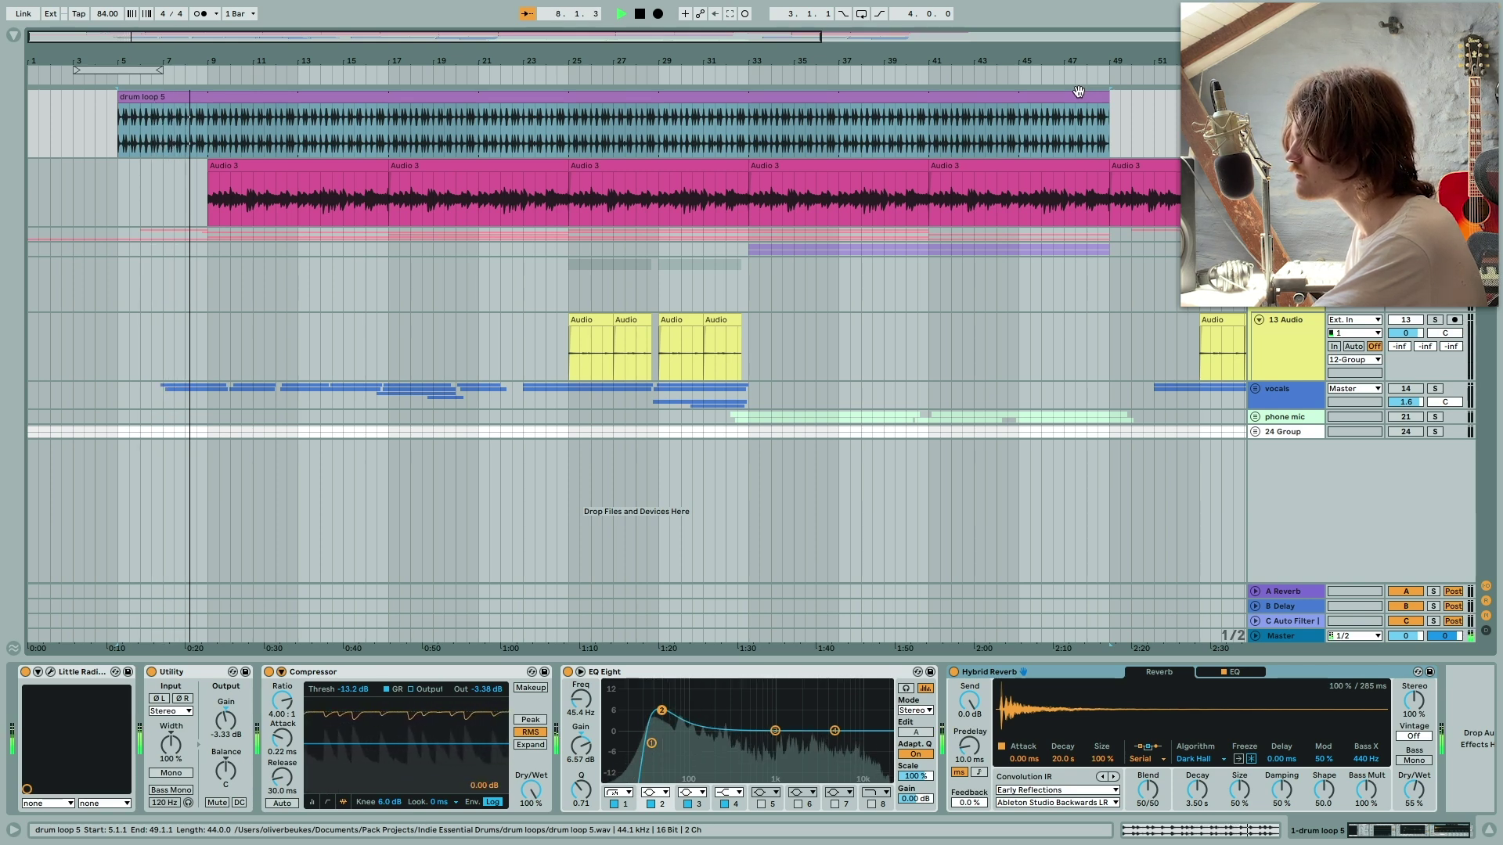
key(space)
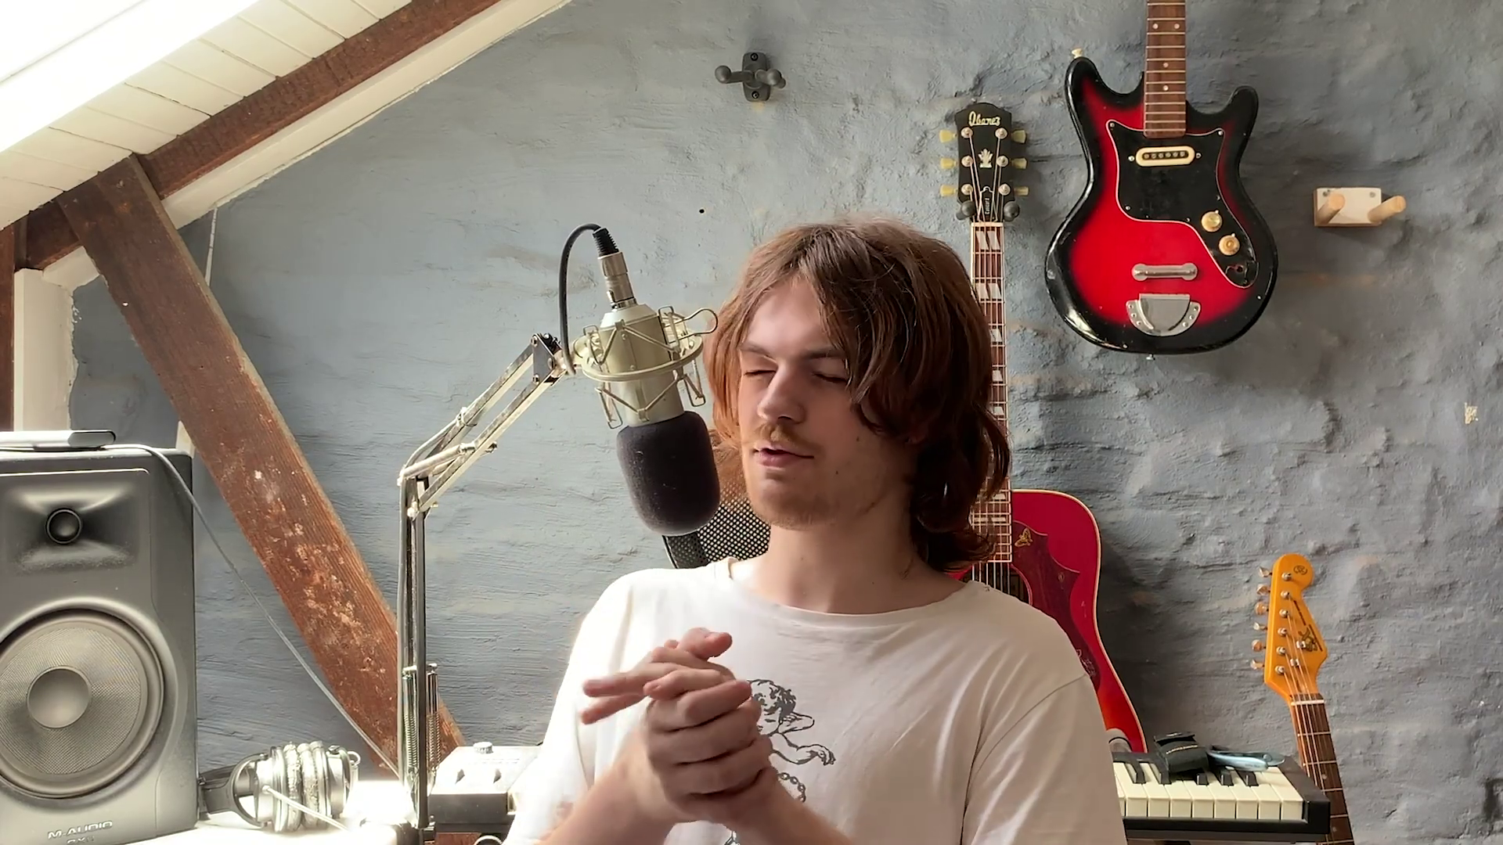